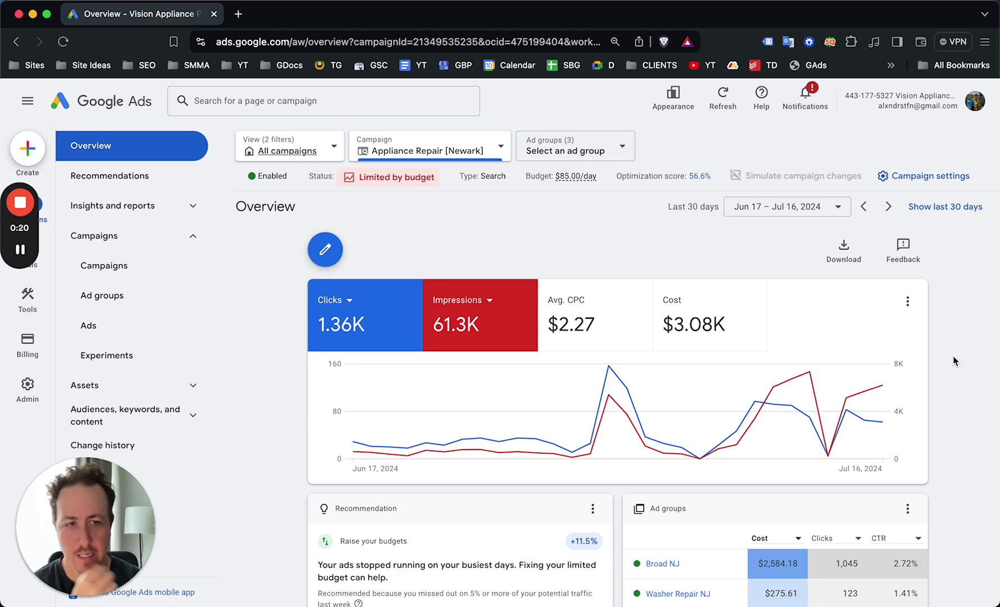
drag(81, 473, 924, 472)
drag(25, 229, 27, 580)
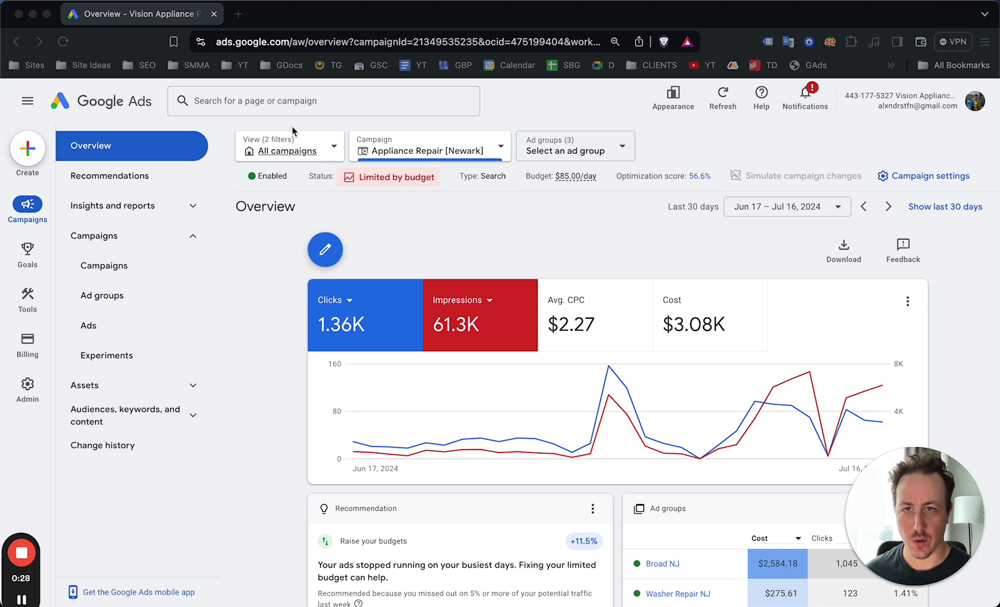
click(237, 301)
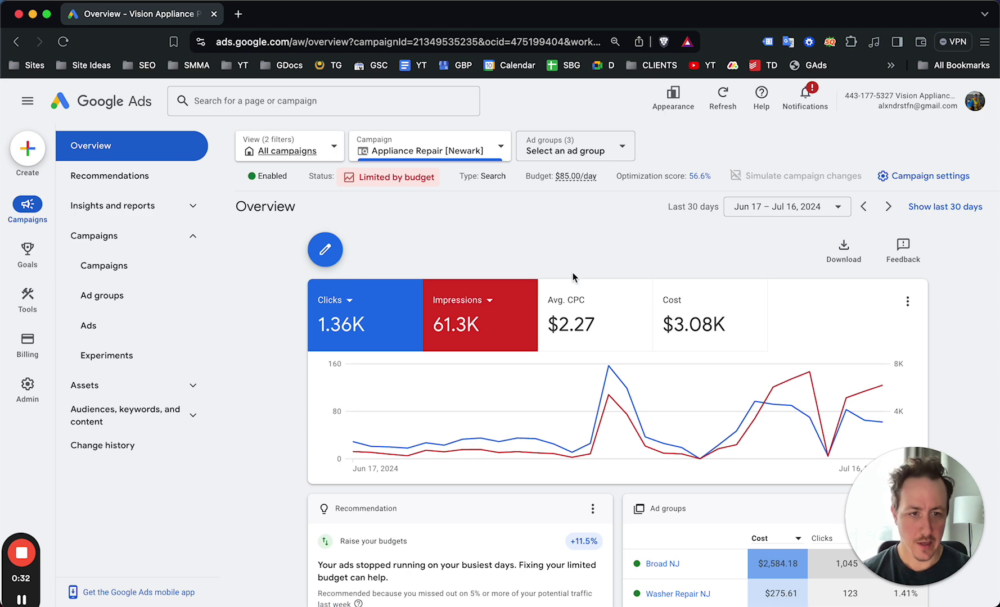
Step: Replace the Avg. CPC metric on the campaign overview chart with Conversions
scroll(454, 254, down, 2)
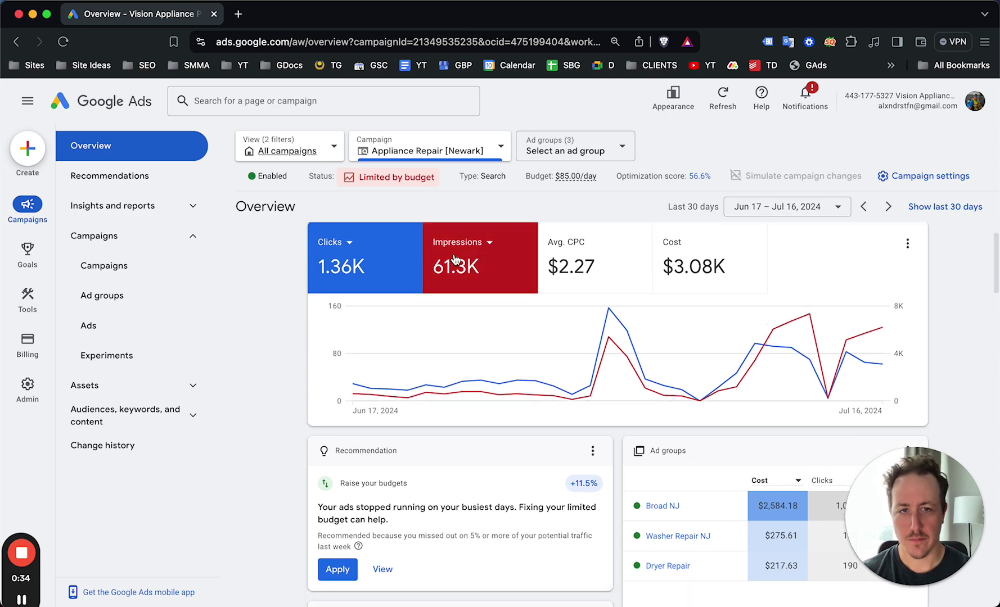
click(576, 274)
click(580, 256)
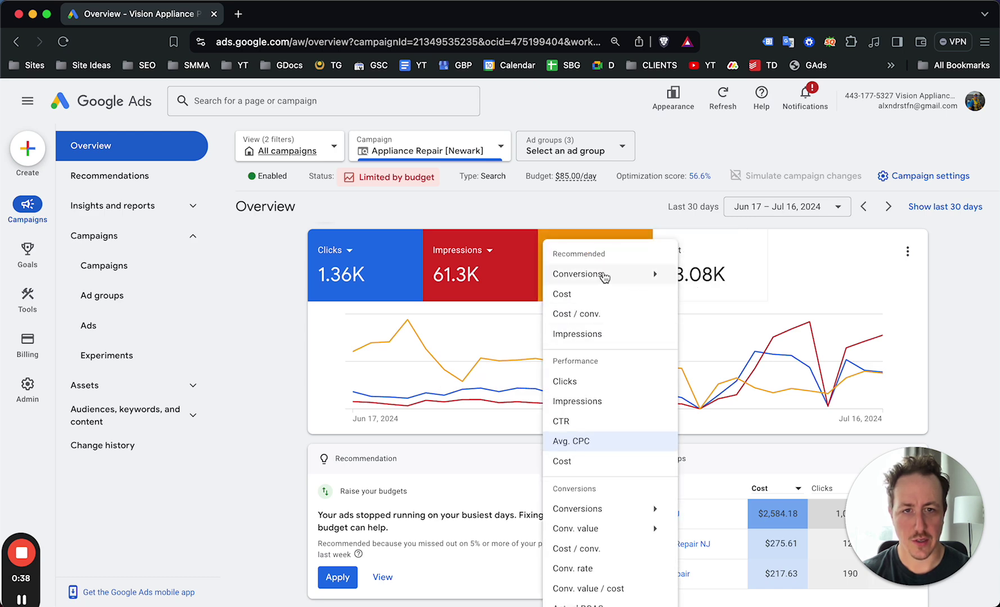
mouse_move(604, 278)
click(696, 275)
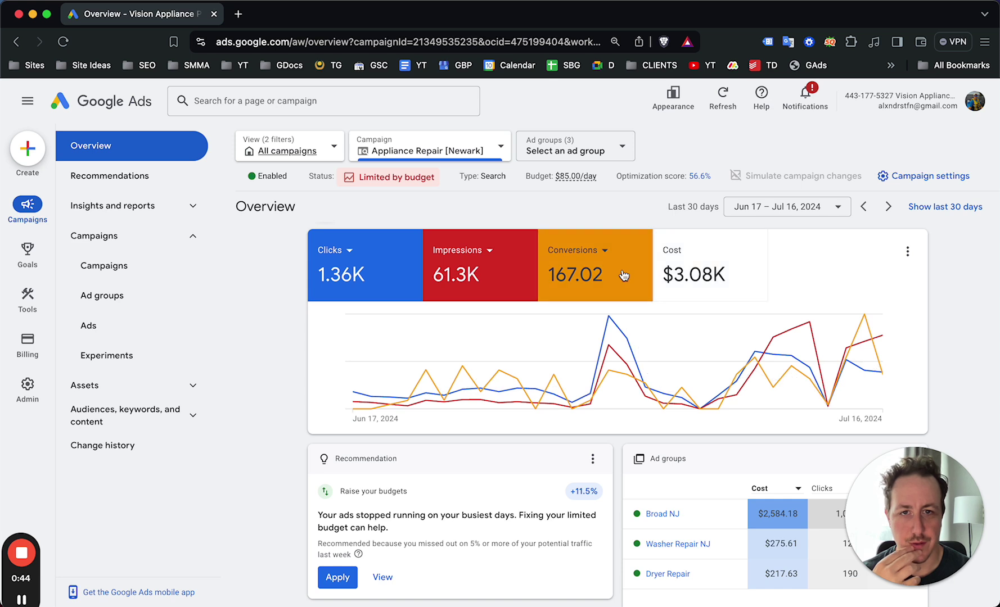
Step: Replace the Cost metric on the campaign overview chart with Conv. rate
click(675, 250)
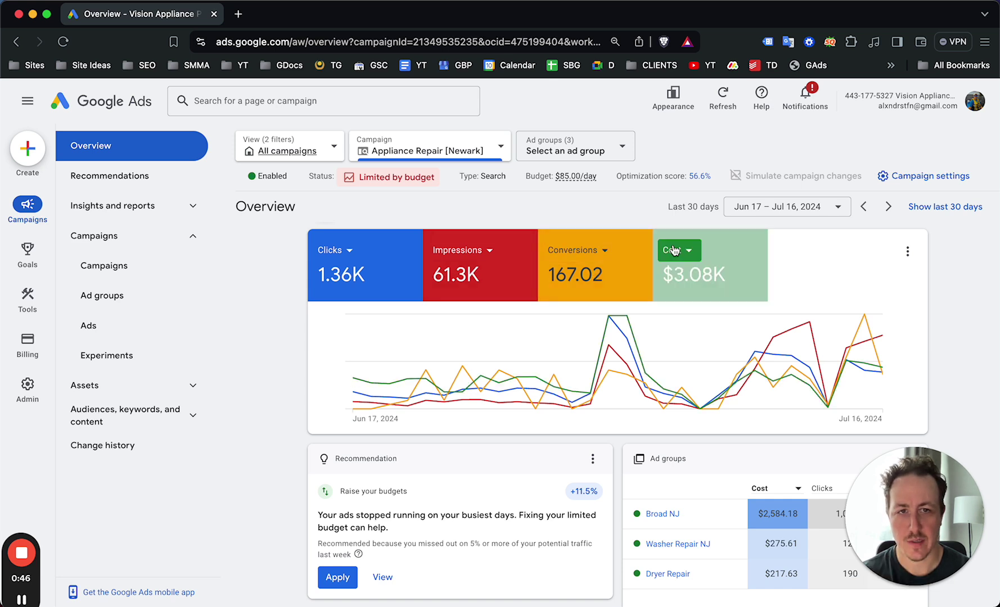
click(704, 249)
click(692, 250)
click(688, 250)
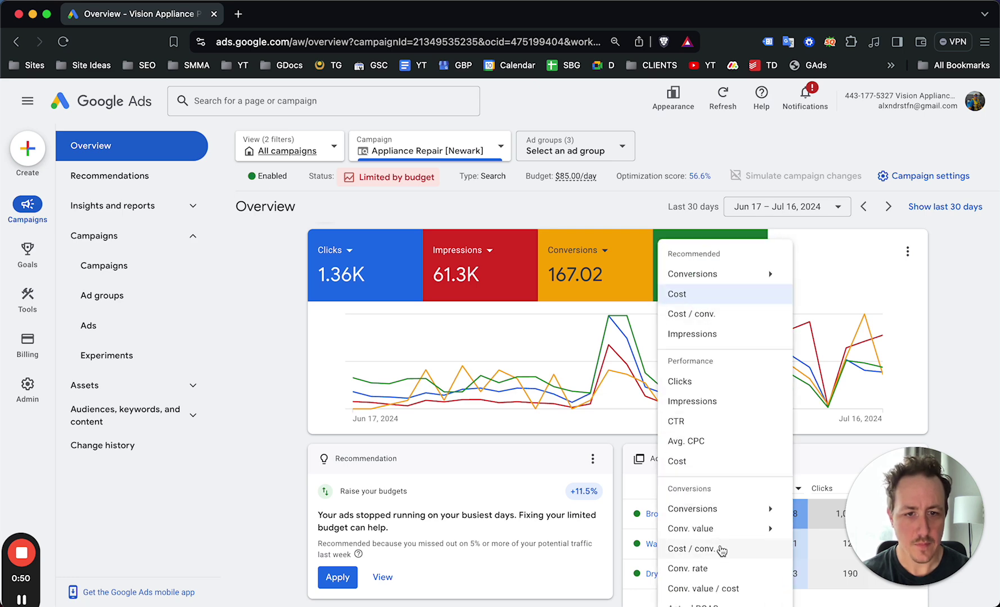
click(704, 572)
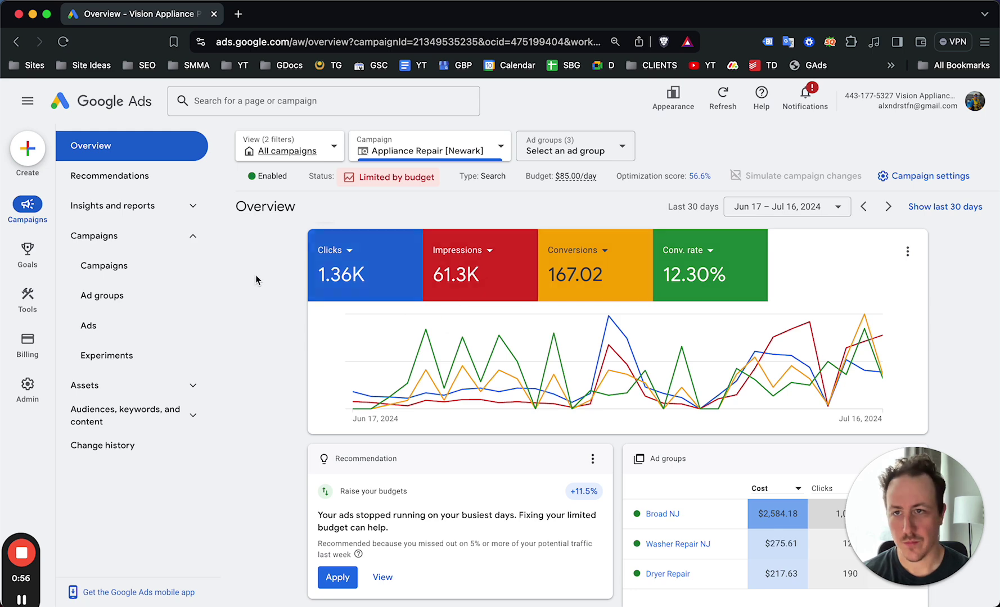
click(709, 259)
click(635, 333)
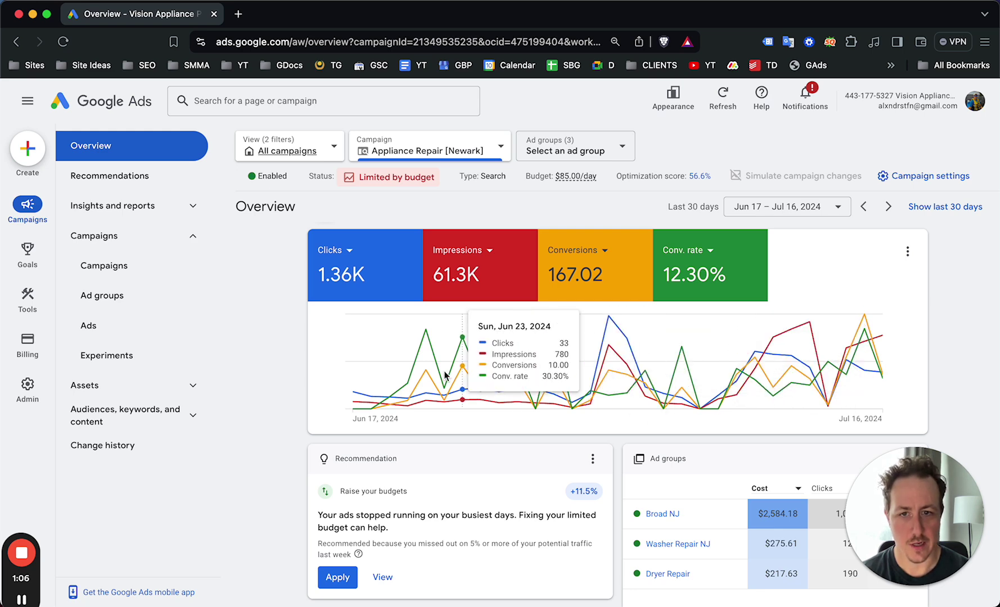
click(695, 250)
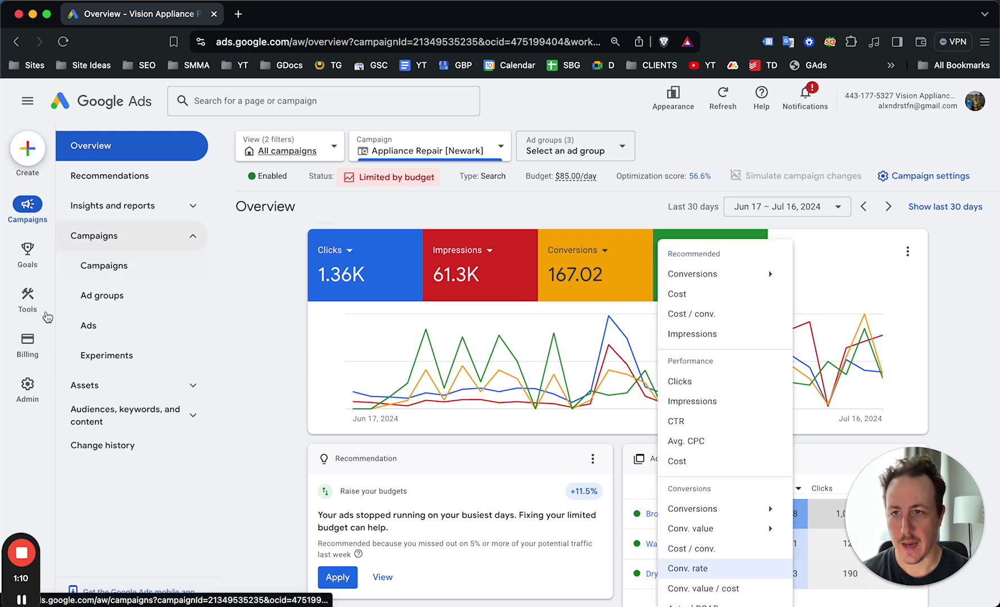
Step: Open the conversion goals summary and check the conversion source of the Contact Us action in the Contact goal
click(27, 295)
mouse_move(22, 259)
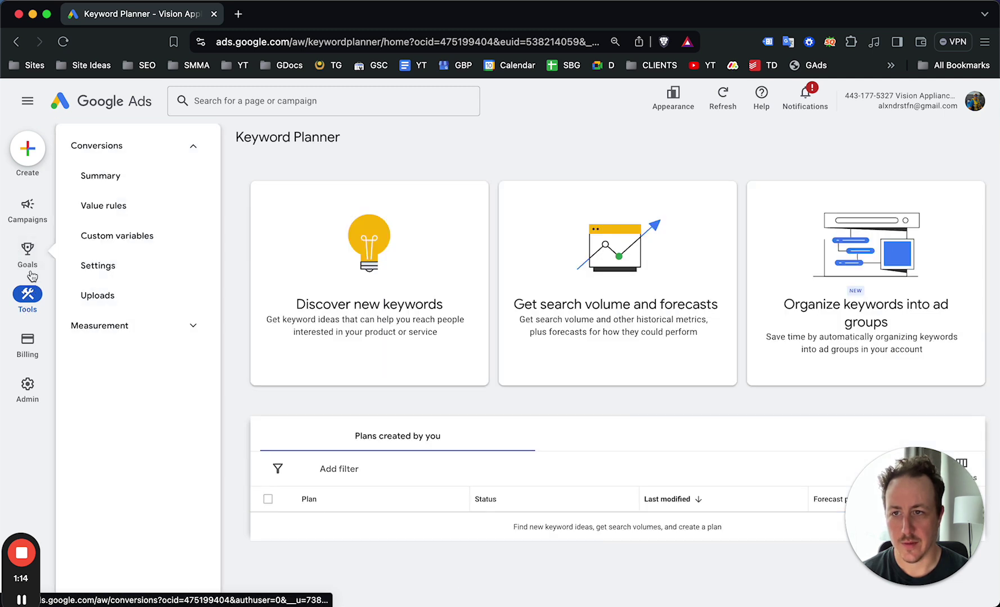
click(27, 258)
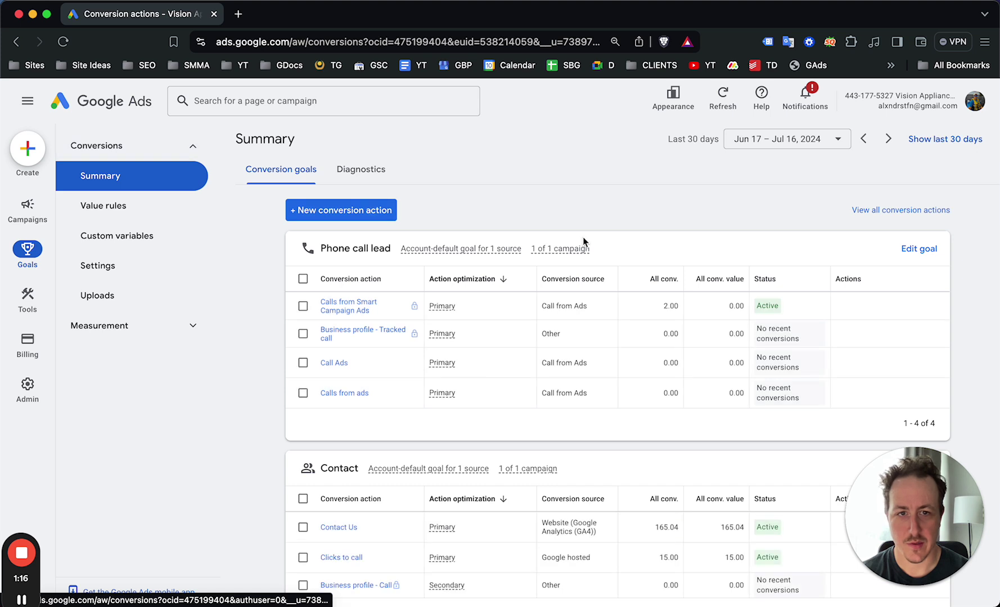
scroll(780, 256, down, 1)
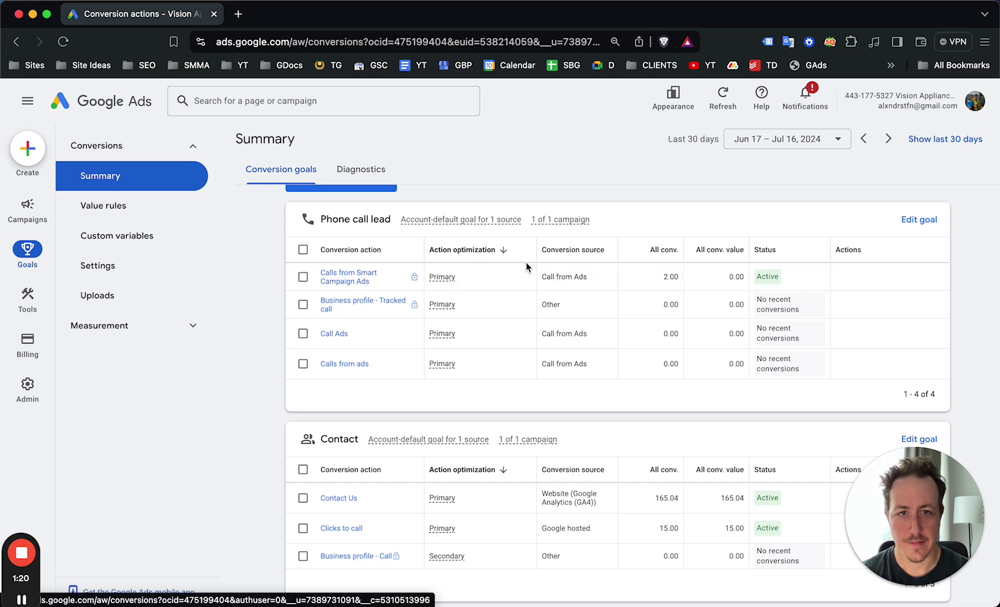
scroll(450, 279, down, 8)
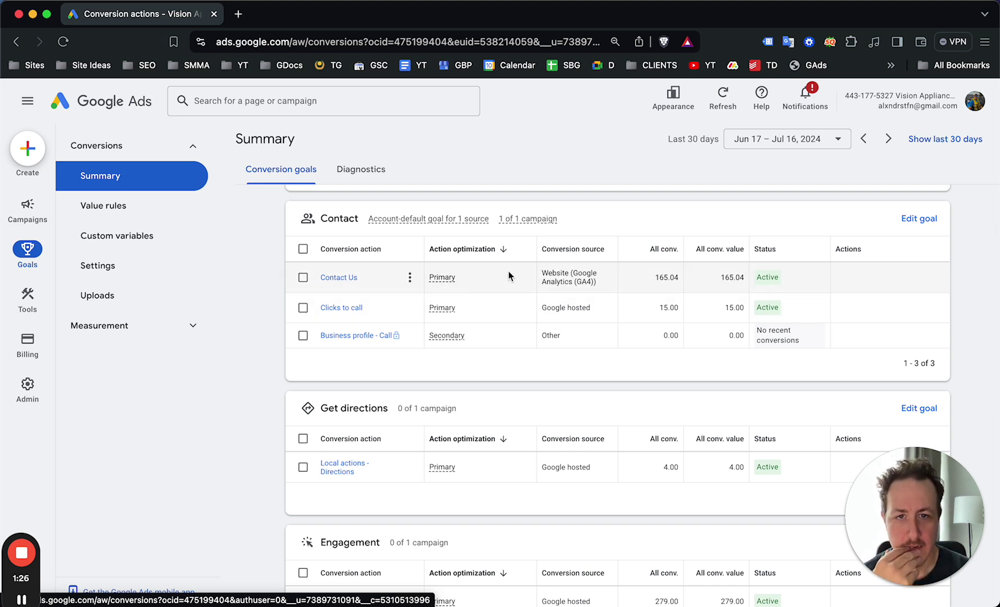
drag(581, 281, 541, 274)
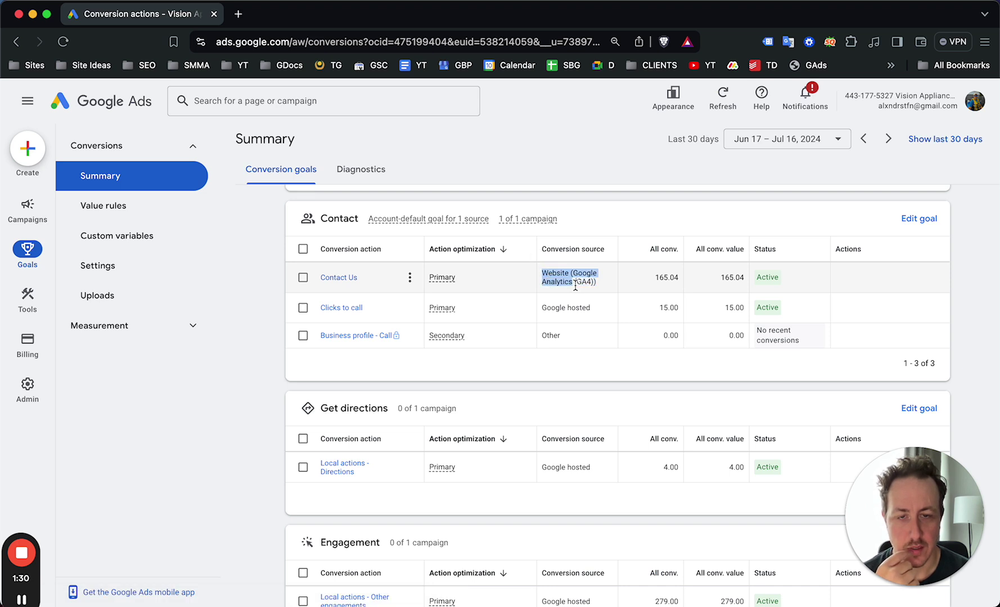
Step: Open the Contact Us conversion action, review its event, source and GA4 event settings, and return to the conversion goals summary
click(352, 278)
scroll(562, 337, down, 1)
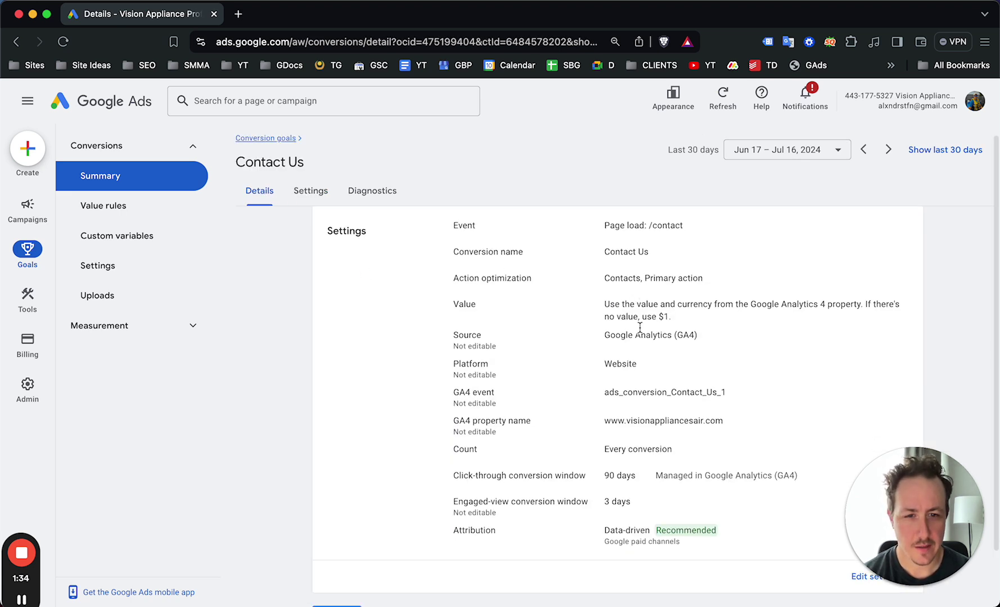
click(719, 383)
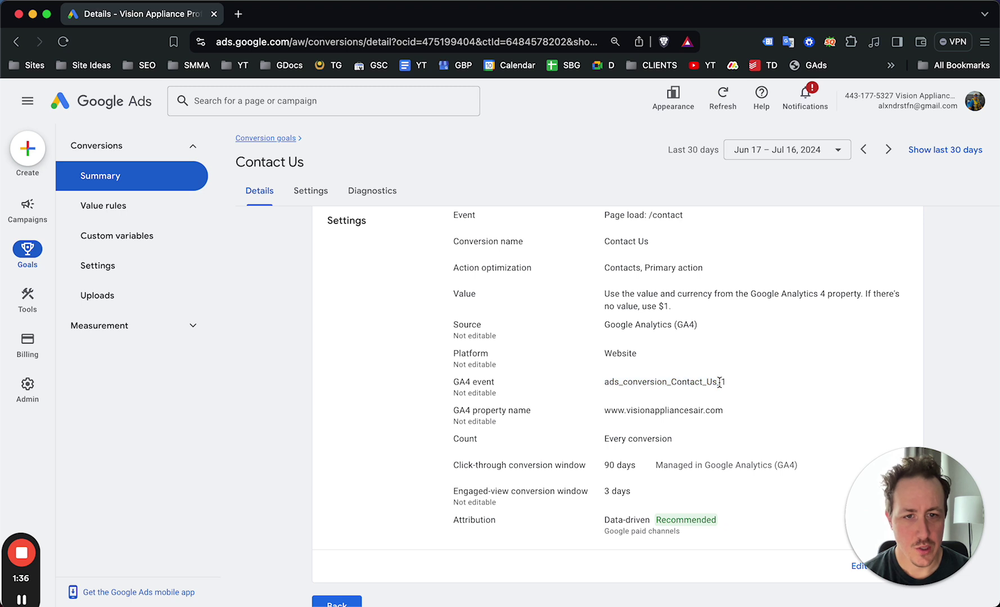
click(662, 383)
scroll(658, 366, down, 1)
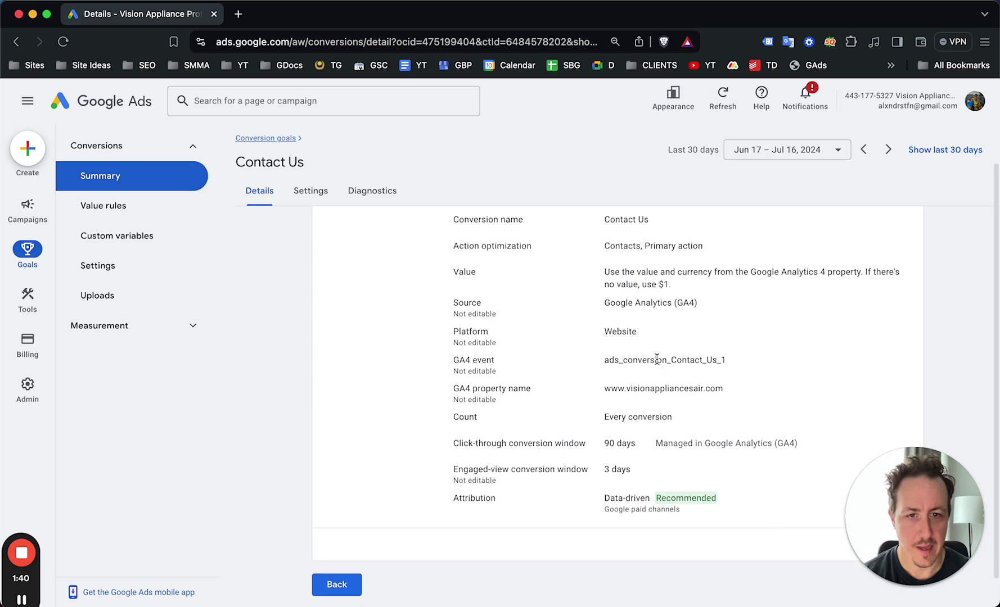
scroll(644, 365, up, 2)
scroll(644, 365, left, 5)
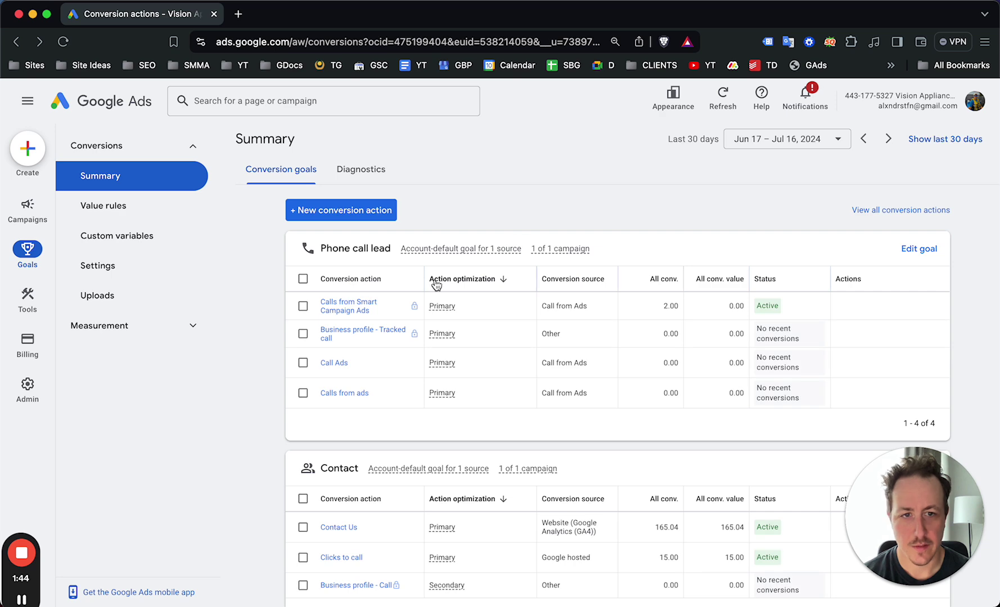
Step: Examine the conversion sources of the actions under the Contact, Get directions, Engagement and Page view goals
scroll(435, 285, down, 1)
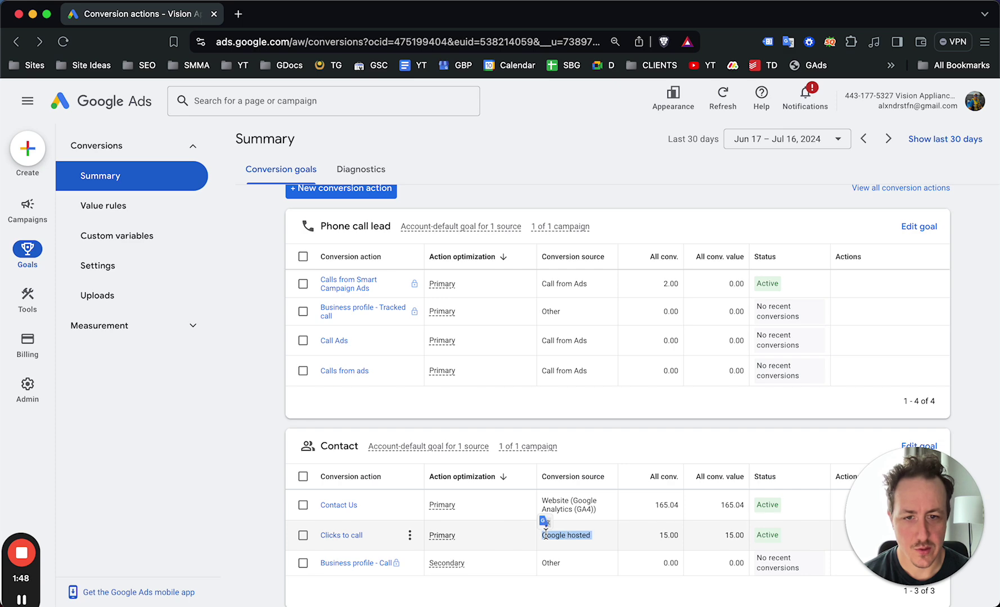
scroll(545, 534, down, 10)
scroll(547, 537, up, 6)
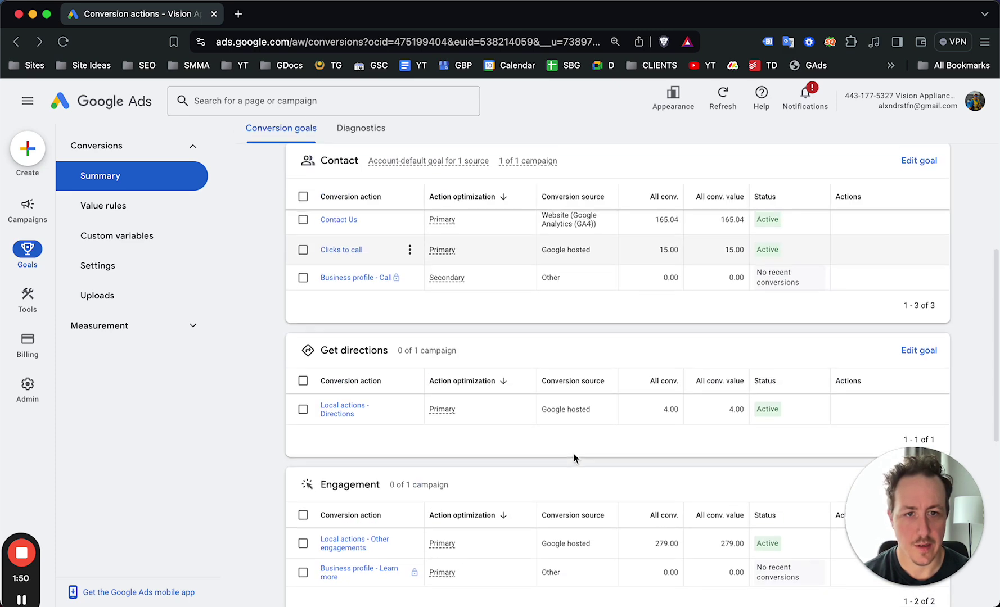
scroll(640, 265, down, 3)
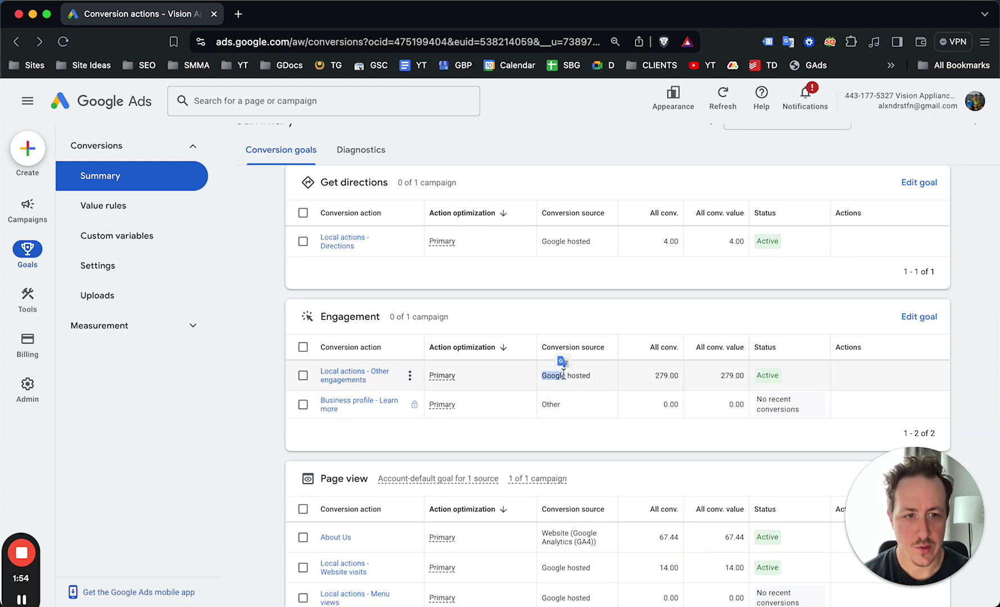
scroll(563, 374, down, 3)
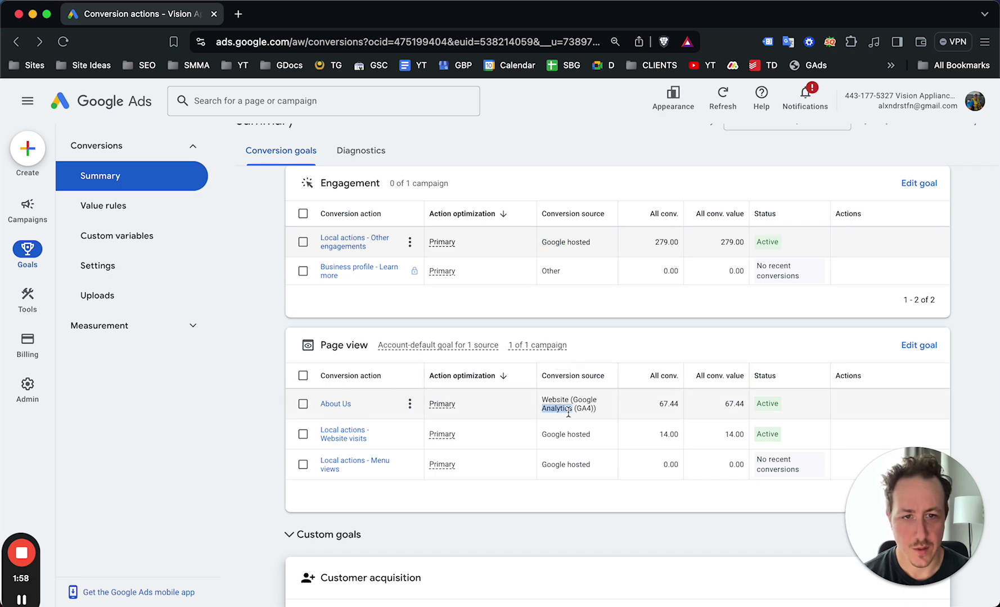
scroll(568, 413, down, 3)
scroll(634, 420, up, 4)
scroll(633, 415, up, 3)
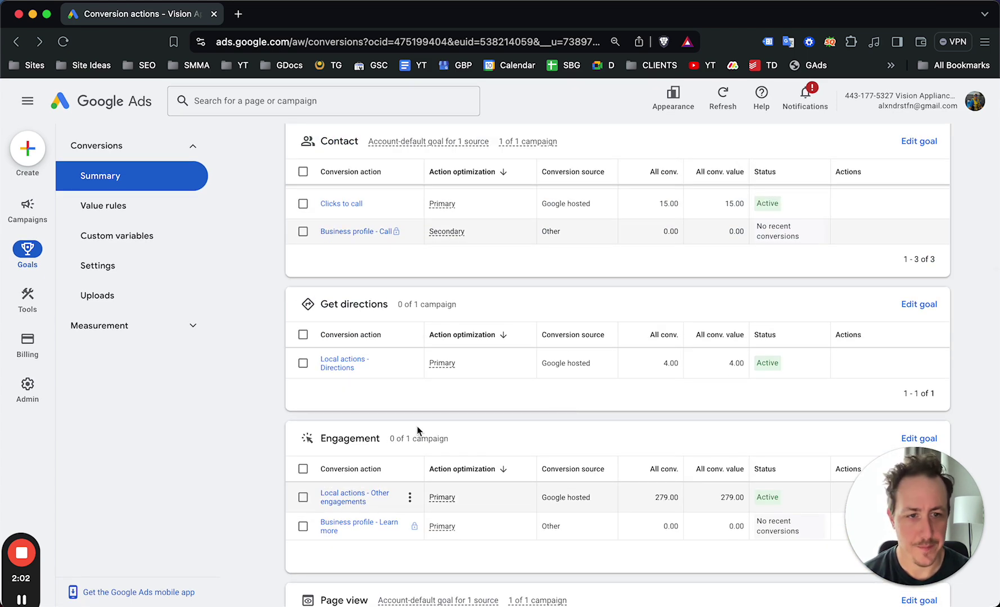
scroll(401, 432, up, 5)
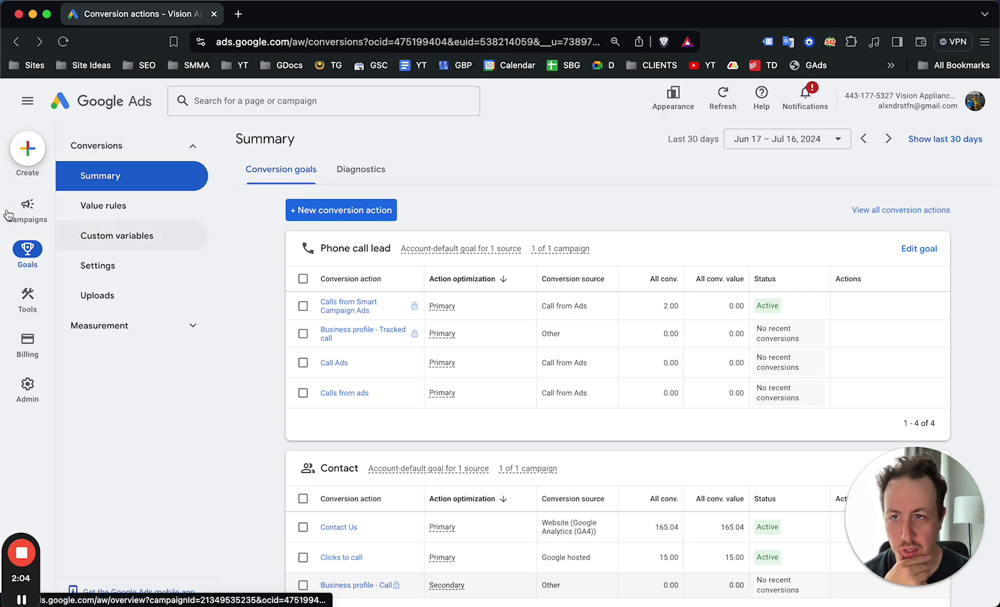
Step: Open the Landing pages report for the Appliance Repair [Newark] campaign and compare clicks, impressions and cost per landing page
click(22, 212)
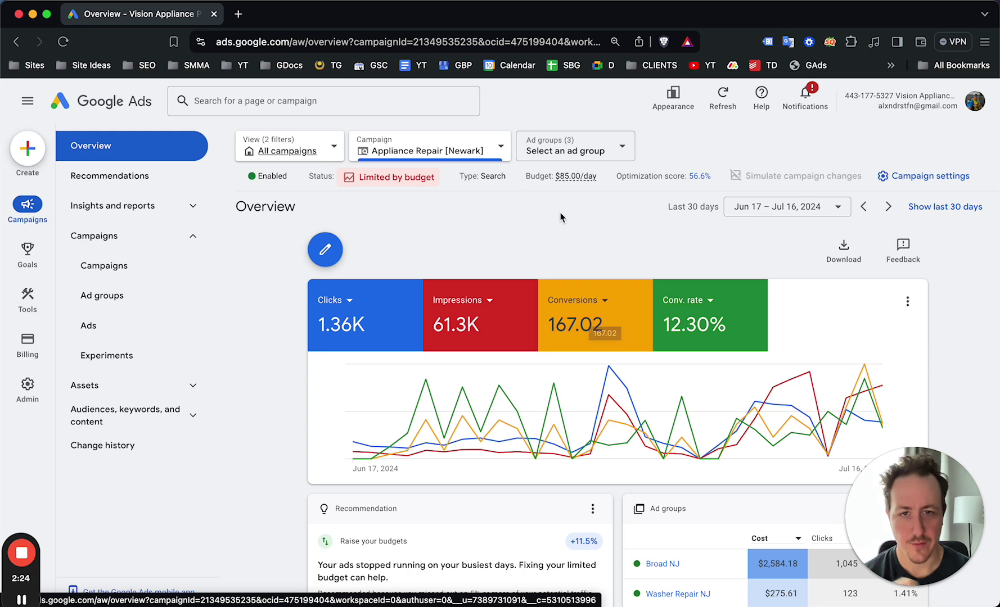
click(113, 320)
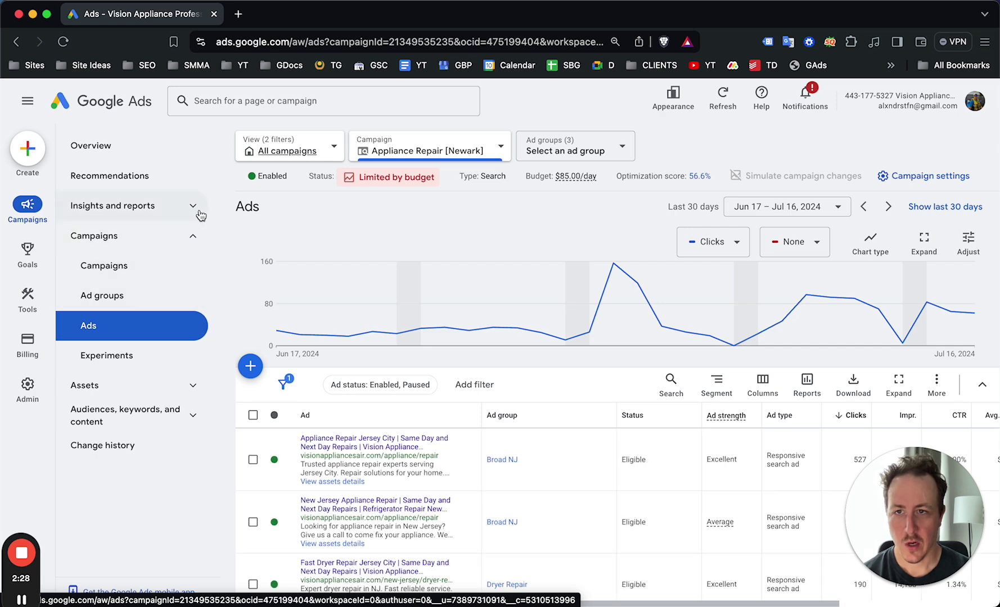
click(194, 207)
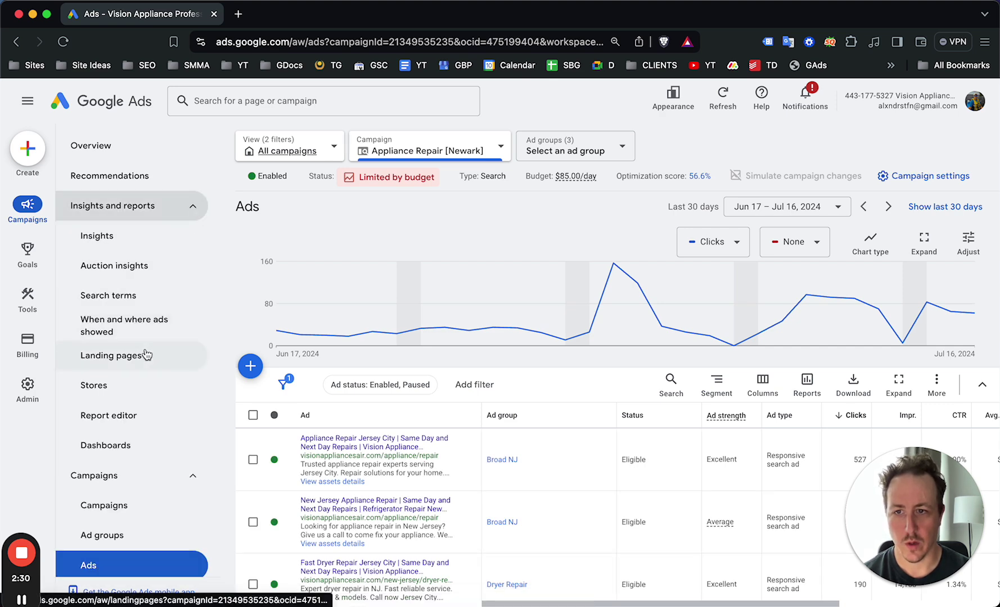
click(186, 355)
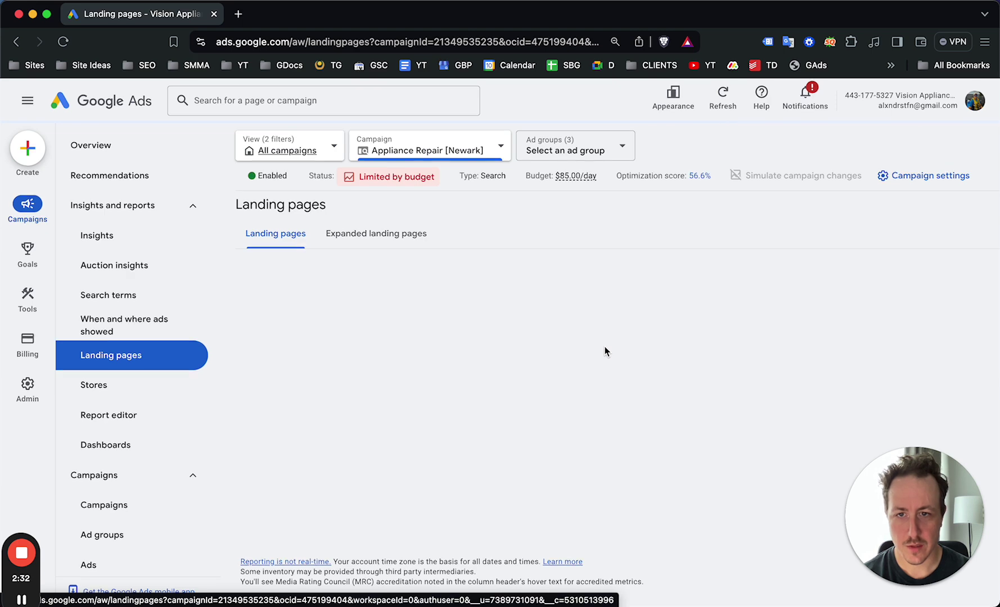
scroll(603, 349, down, 2)
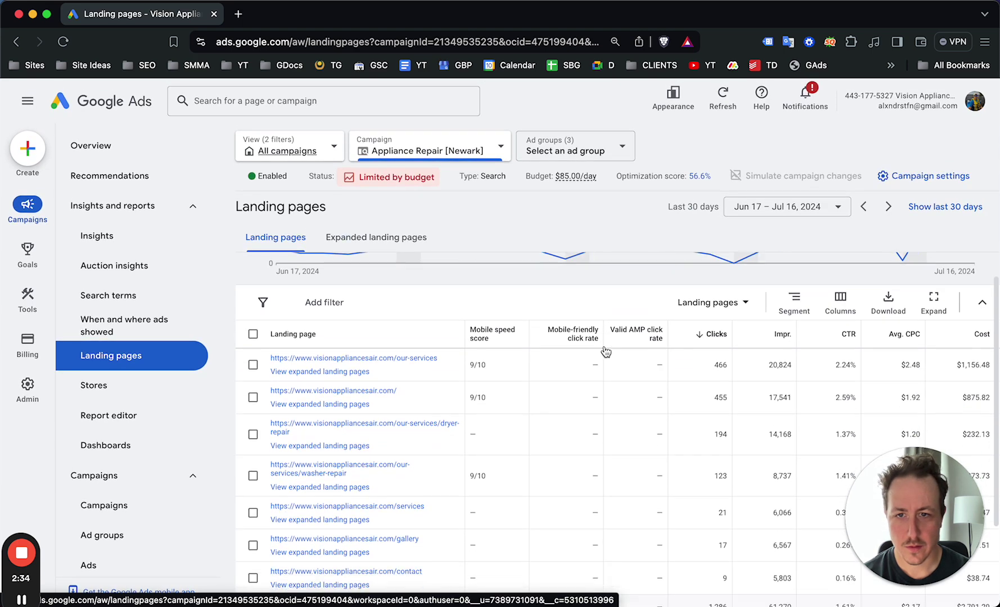
scroll(397, 351, down, 2)
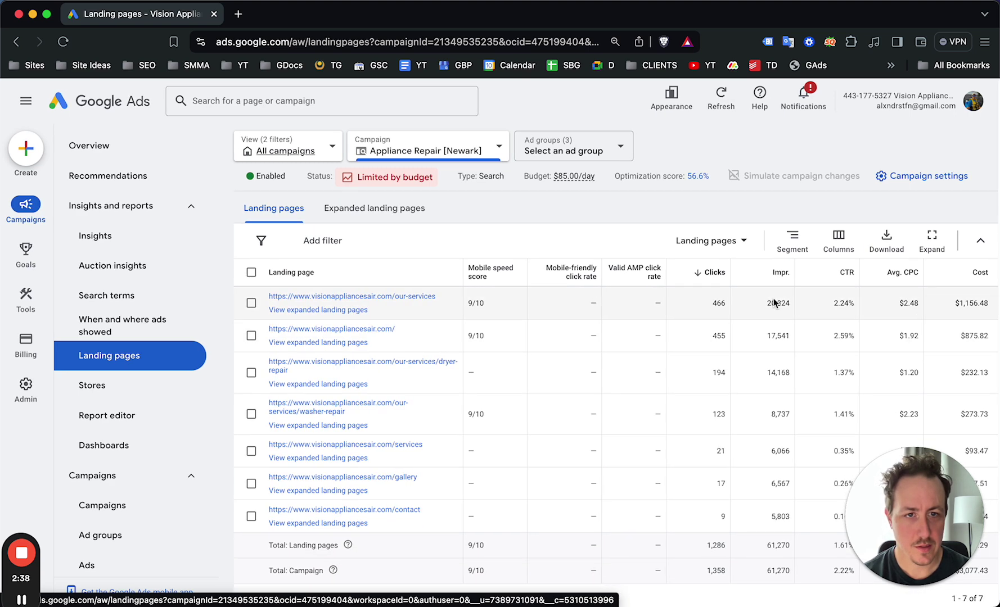
scroll(761, 313, down, 2)
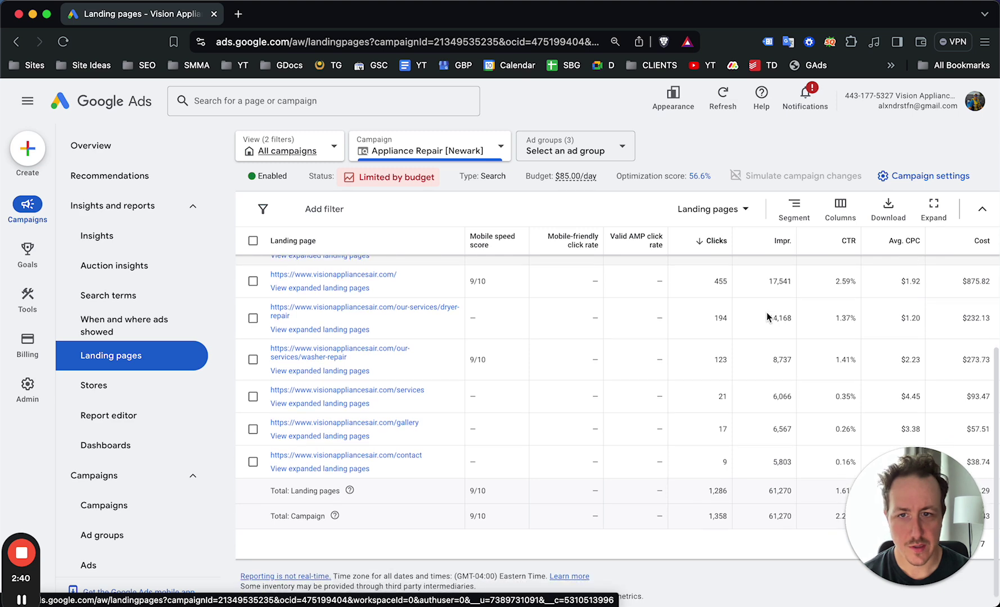
scroll(770, 331, down, 1)
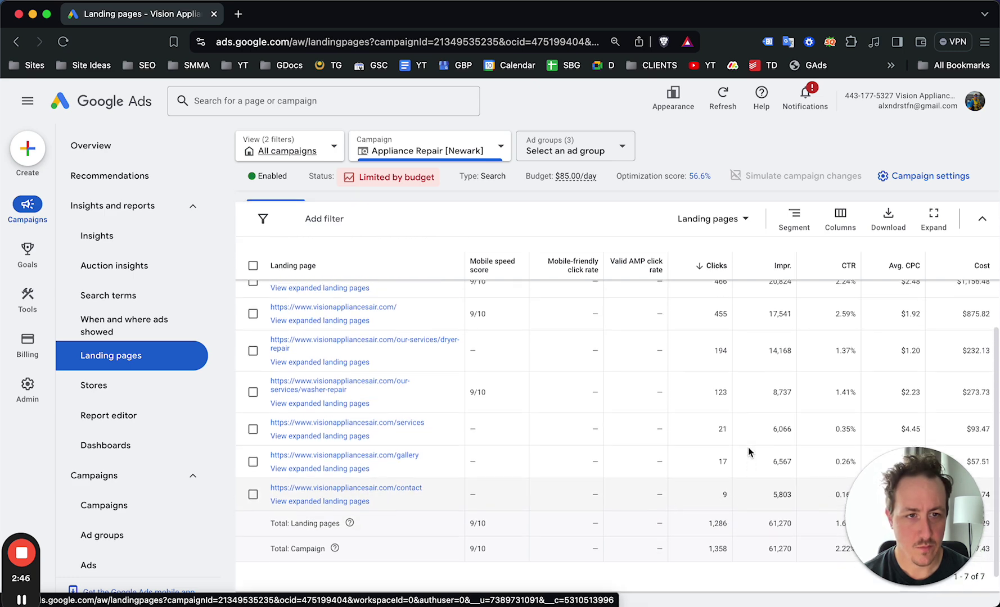
scroll(747, 447, up, 3)
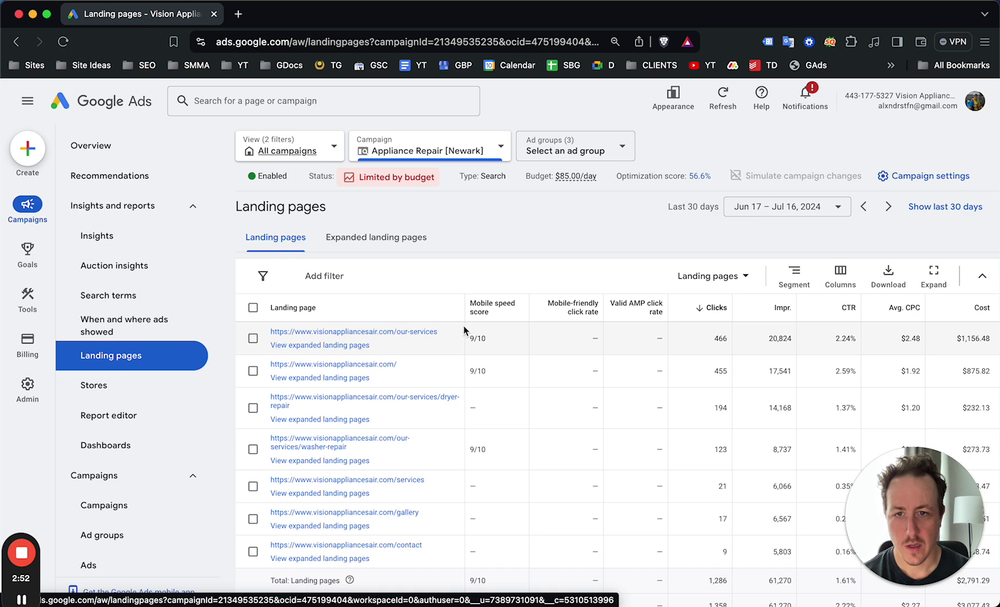
scroll(369, 327, down, 1)
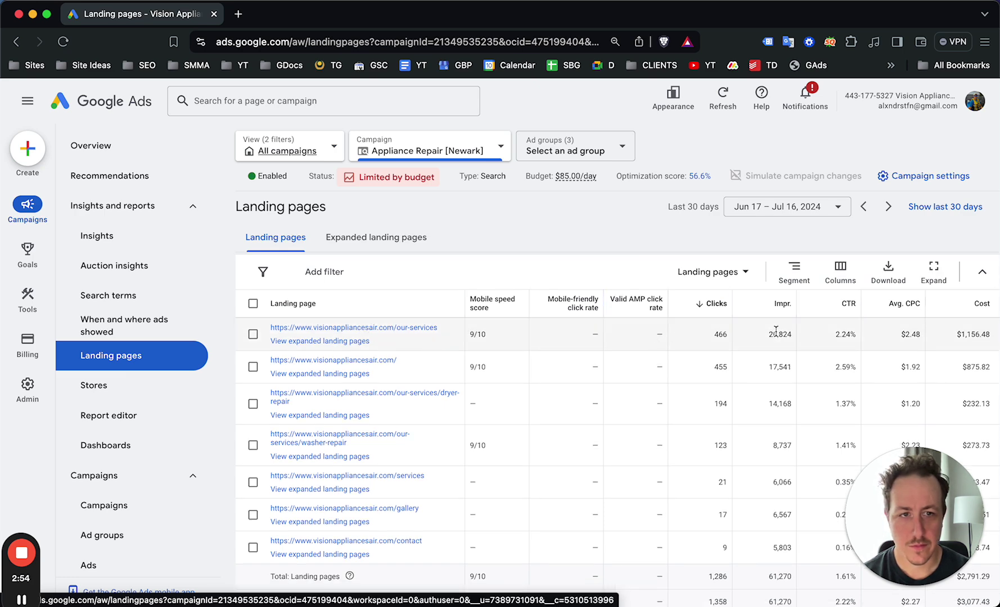
Step: Finish reviewing the landing pages table, then open the campaign overview and review its performance chart, day-and-hour heatmap and lead funnel
scroll(859, 335, down, 2)
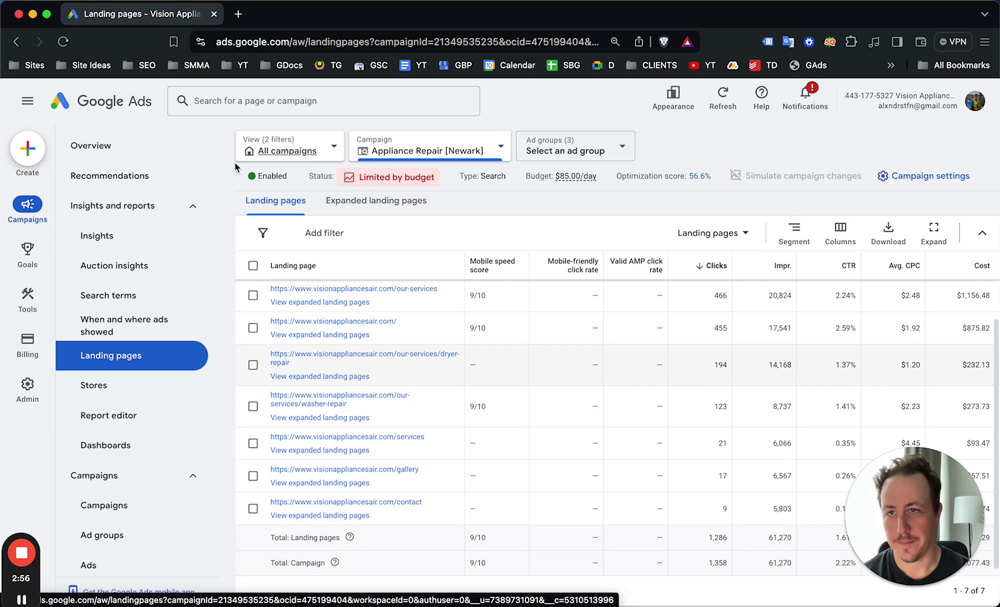
click(127, 158)
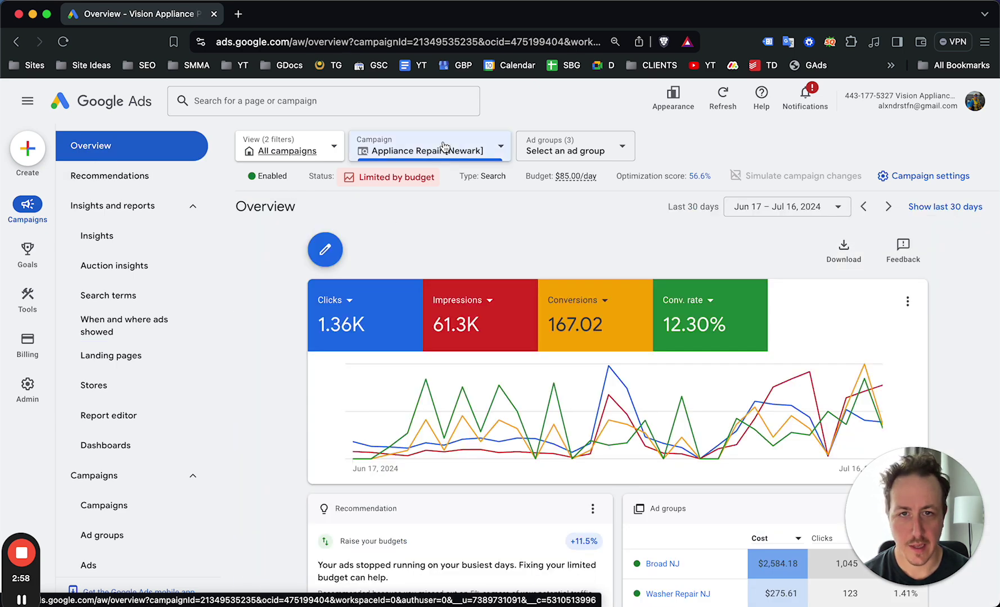
scroll(667, 448, down, 6)
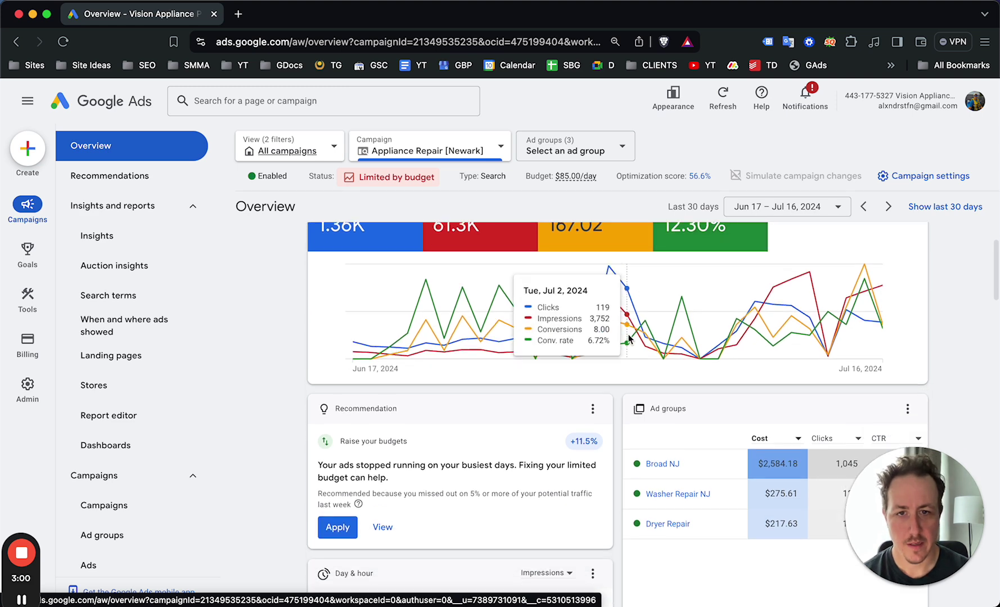
scroll(691, 438, down, 4)
drag(943, 521, 136, 523)
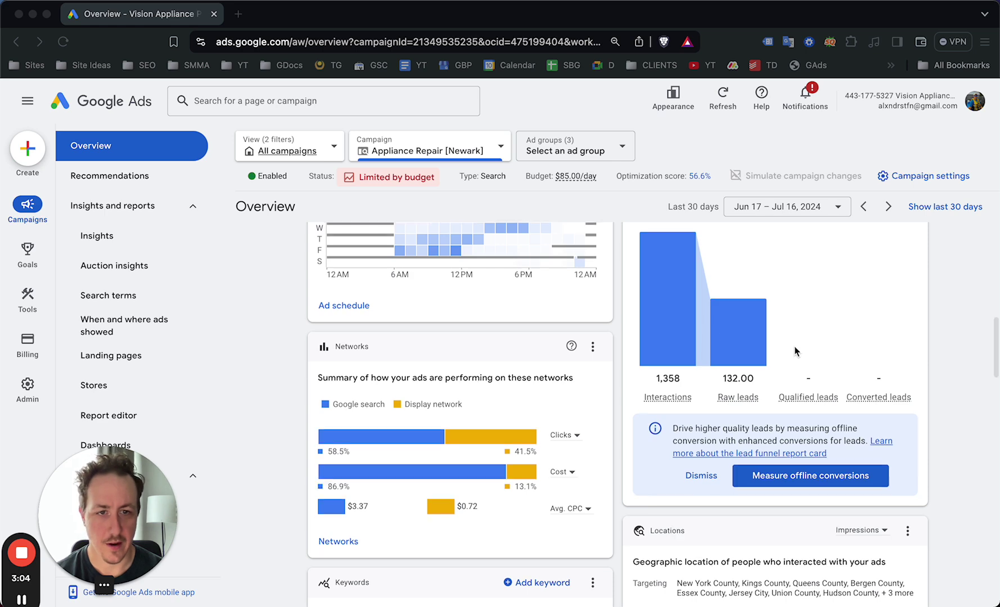
scroll(794, 349, up, 8)
scroll(795, 350, down, 6)
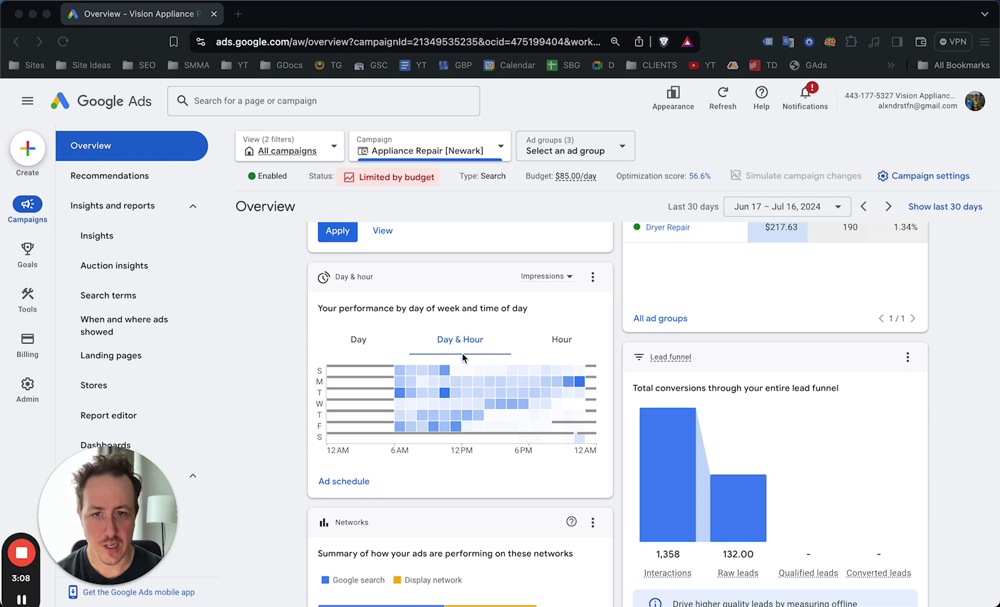
scroll(513, 327, down, 4)
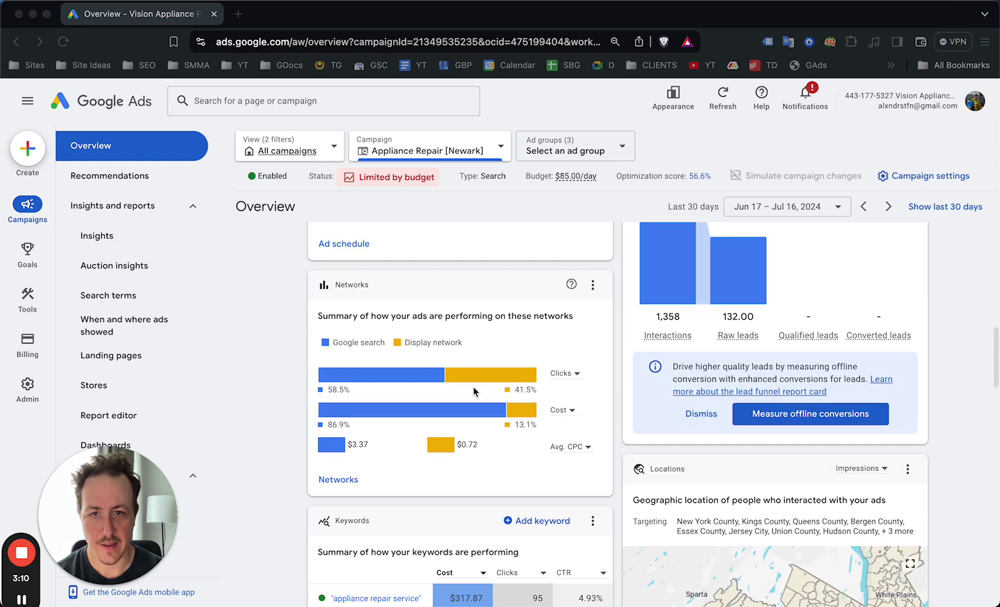
Step: Compare the click and cost shares of Google search and the Display network in the Networks summary
scroll(466, 374, down, 1)
mouse_move(482, 352)
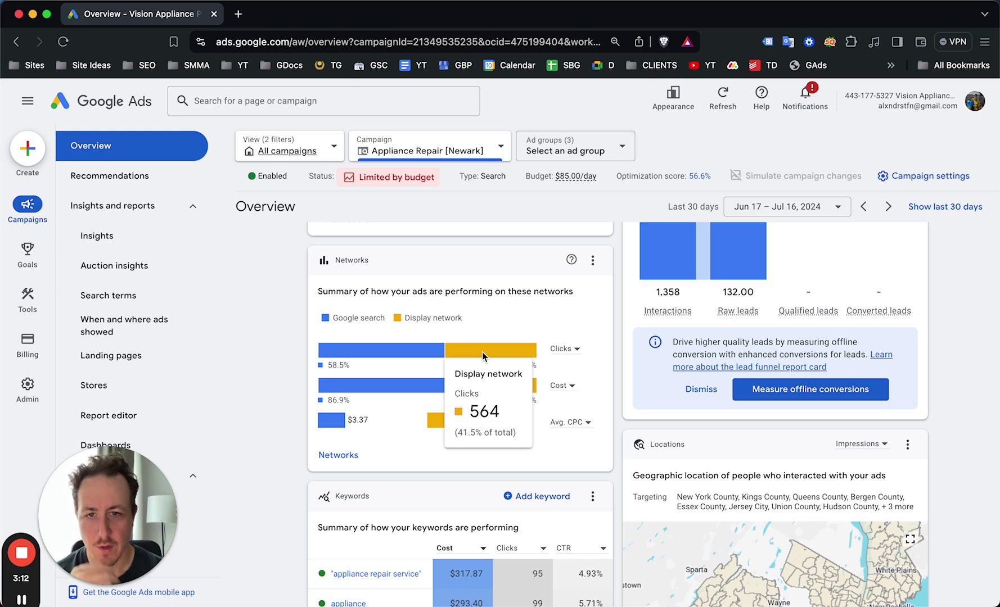
mouse_move(498, 388)
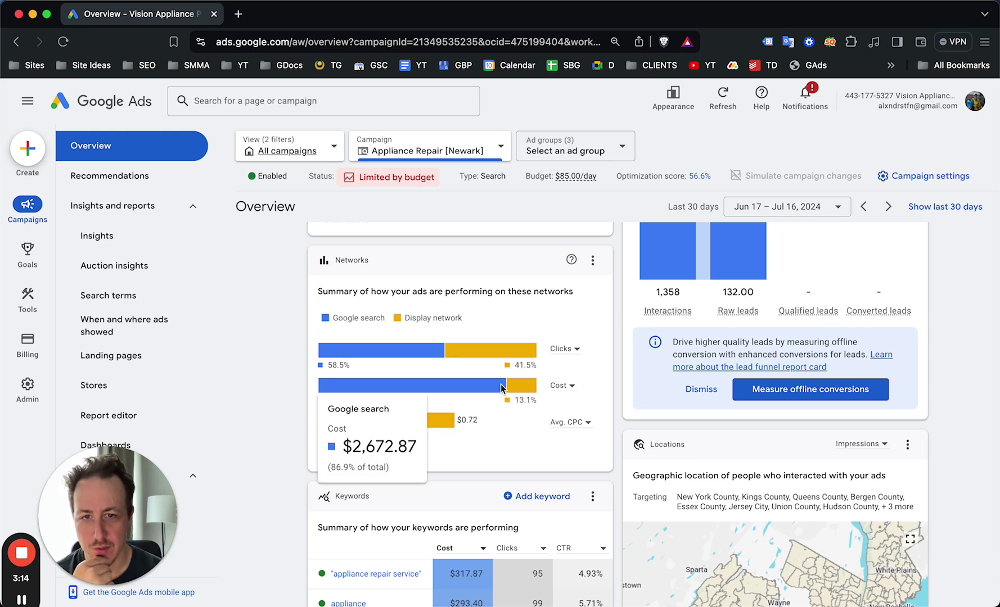
mouse_move(533, 393)
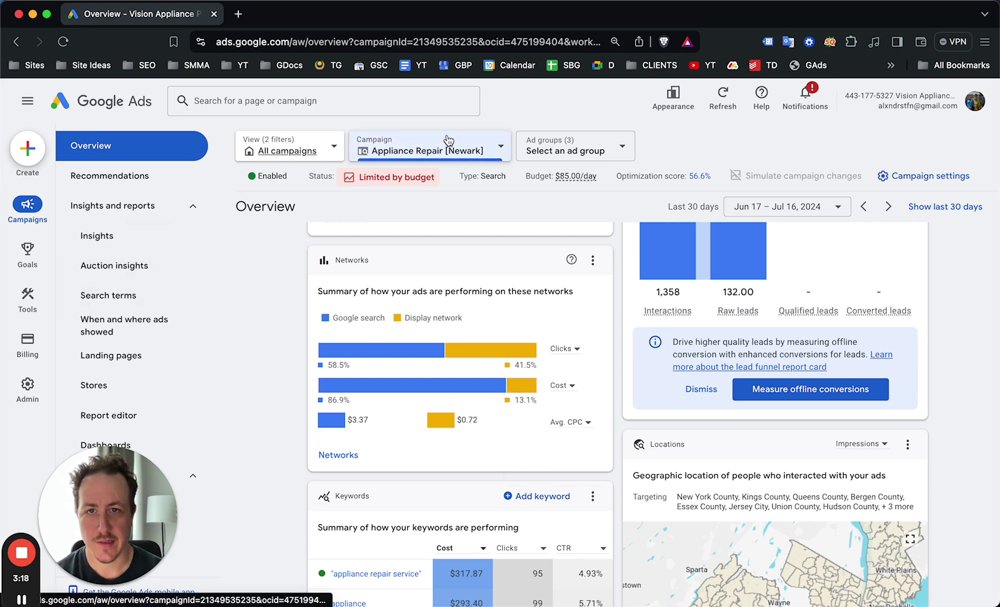
Step: Open the campaign's Ads report and compare ad group, ad strength, clicks and CTR across its responsive search ads
click(141, 205)
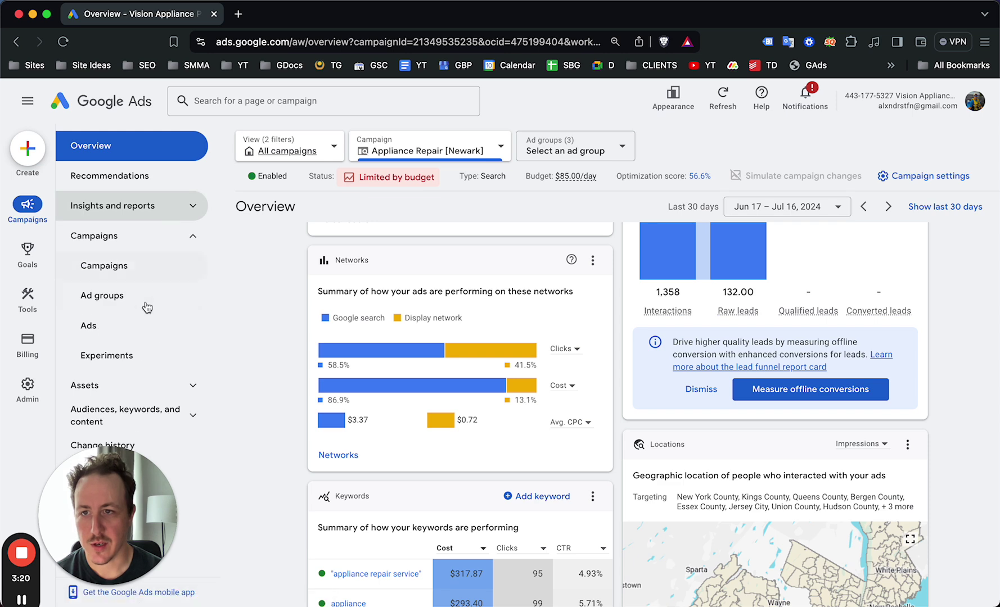
click(128, 321)
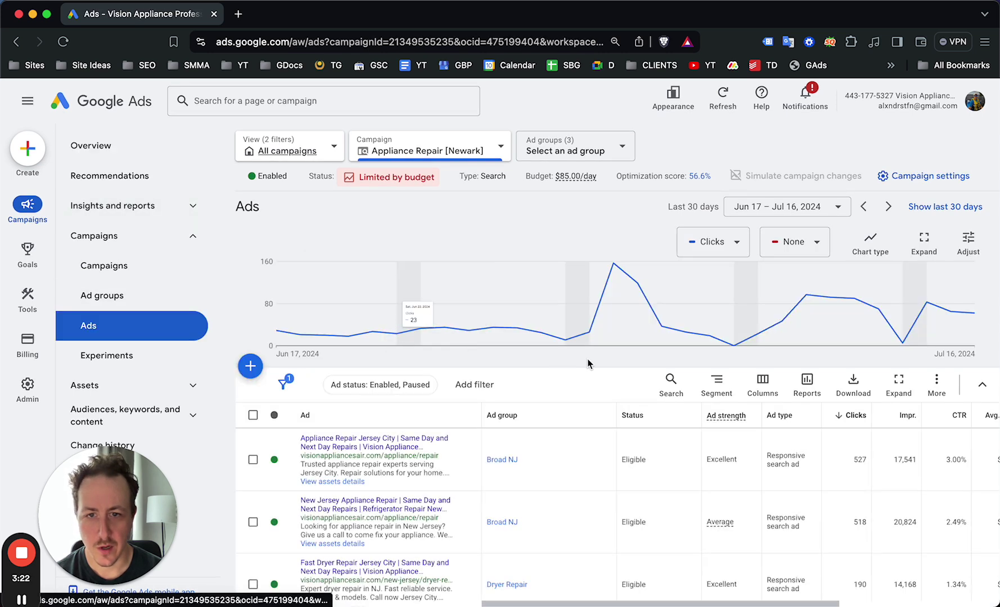
scroll(520, 428, down, 5)
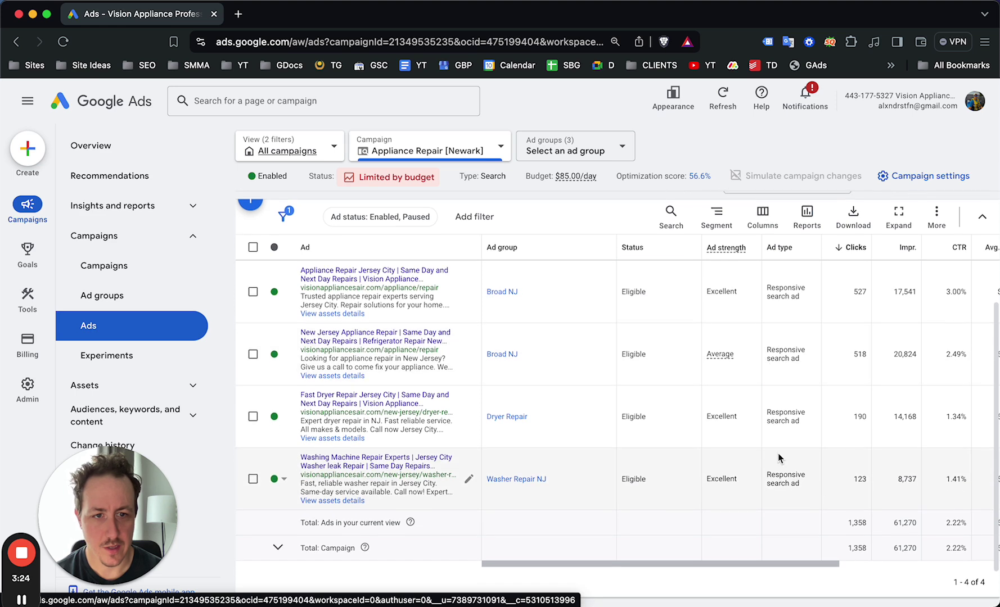
scroll(765, 439, up, 1)
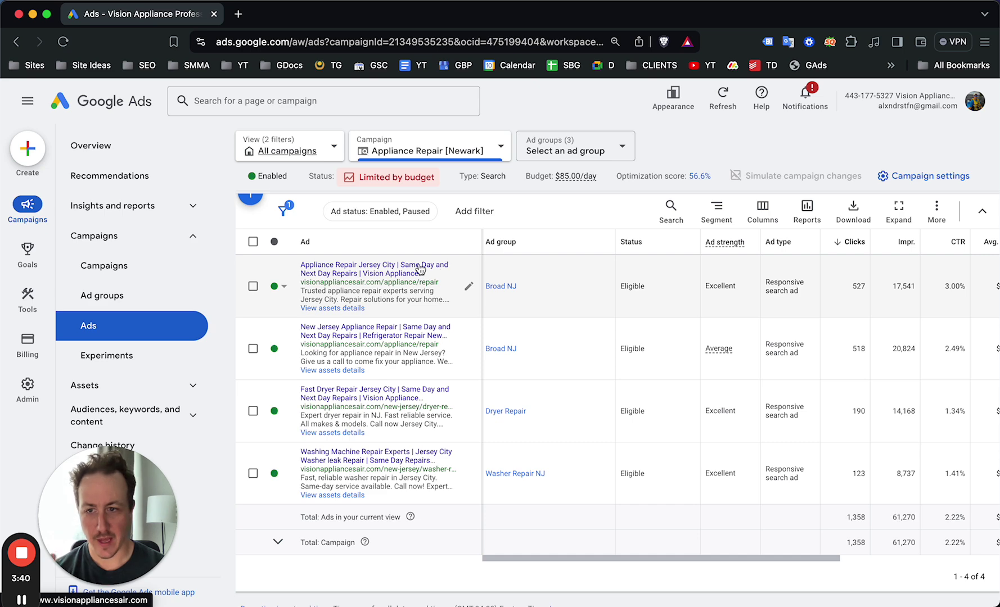
Step: Check the campaign's row in the Campaigns report, then open the Ad groups report to compare conversions and cost per conversion
click(115, 276)
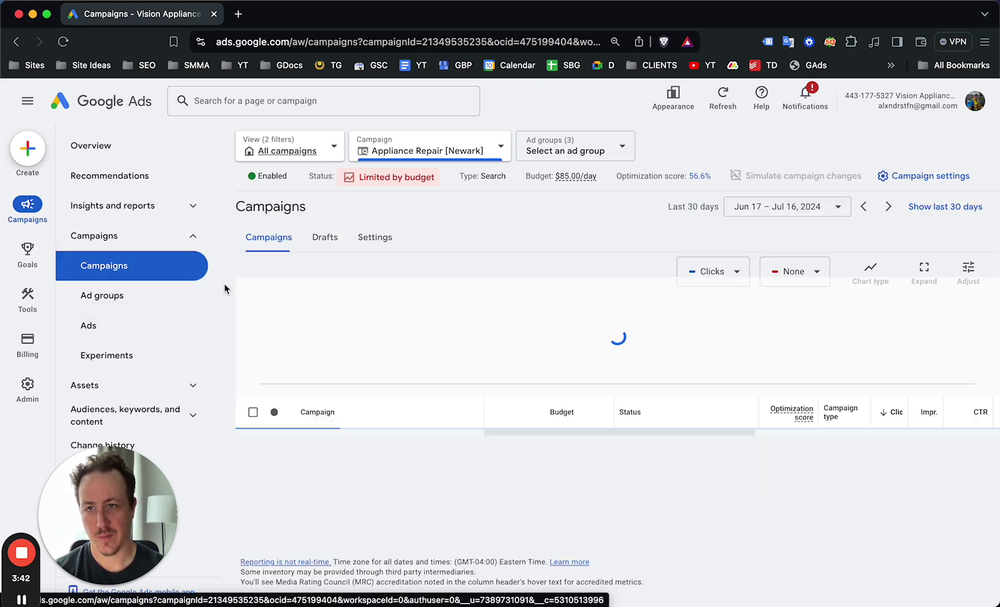
drag(744, 481, 112, 474)
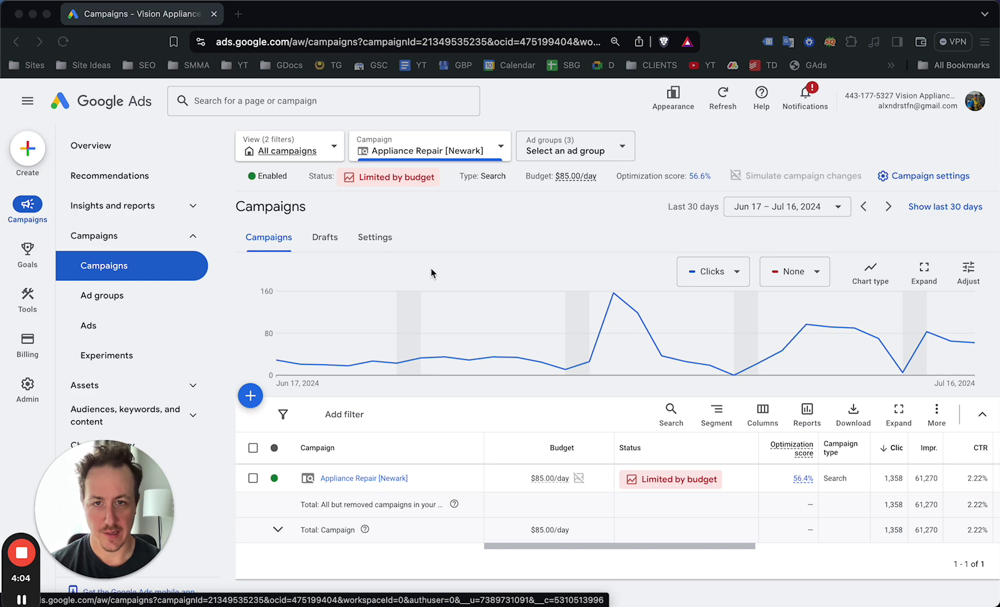
click(86, 239)
click(87, 247)
click(103, 296)
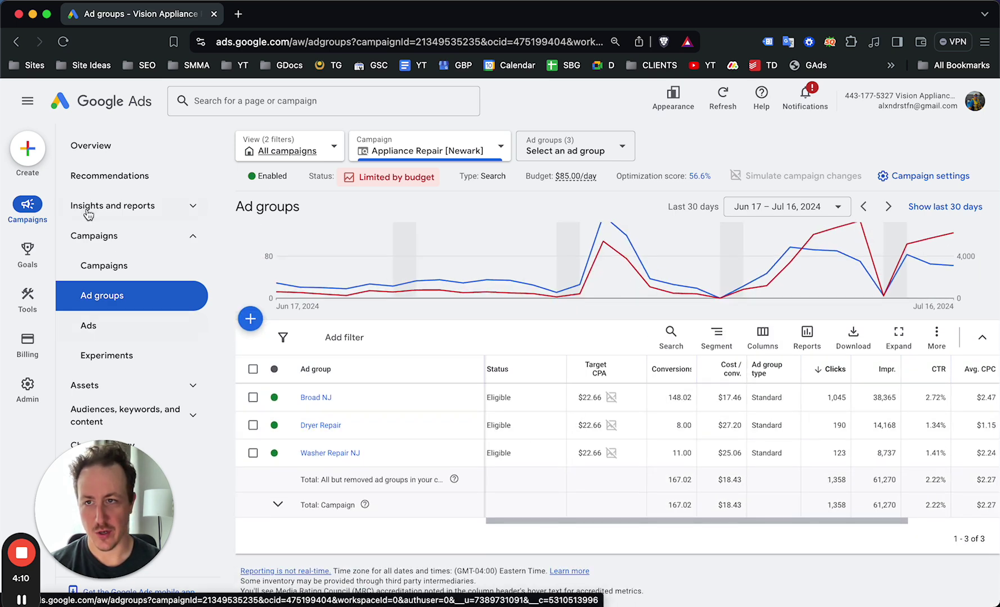
Step: Return to the campaign overview and recheck the Display network's portion of clicks and cost in the Networks summary
click(90, 146)
scroll(697, 288, down, 5)
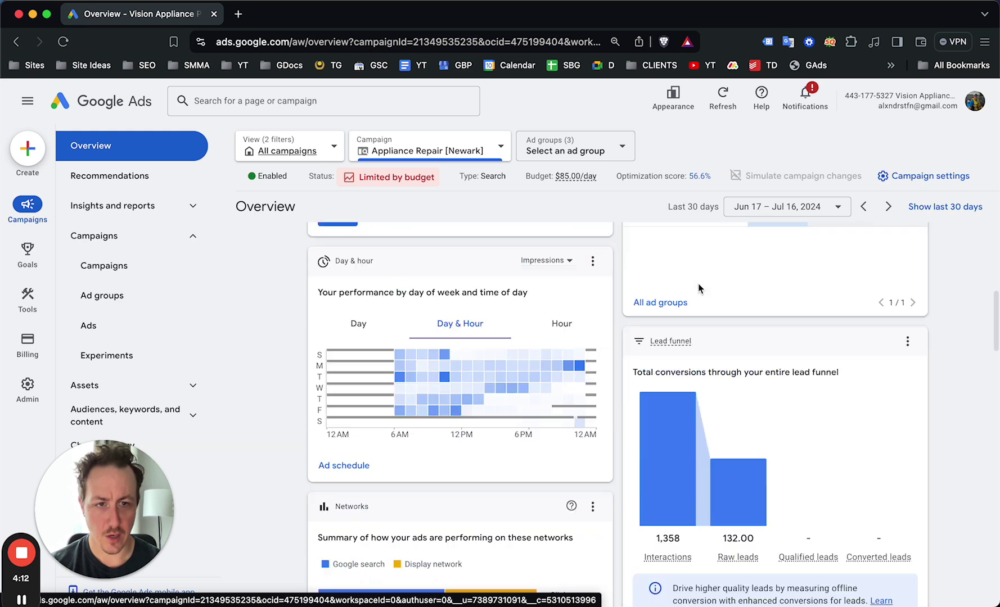
scroll(697, 284, down, 6)
scroll(939, 434, up, 1)
mouse_move(502, 299)
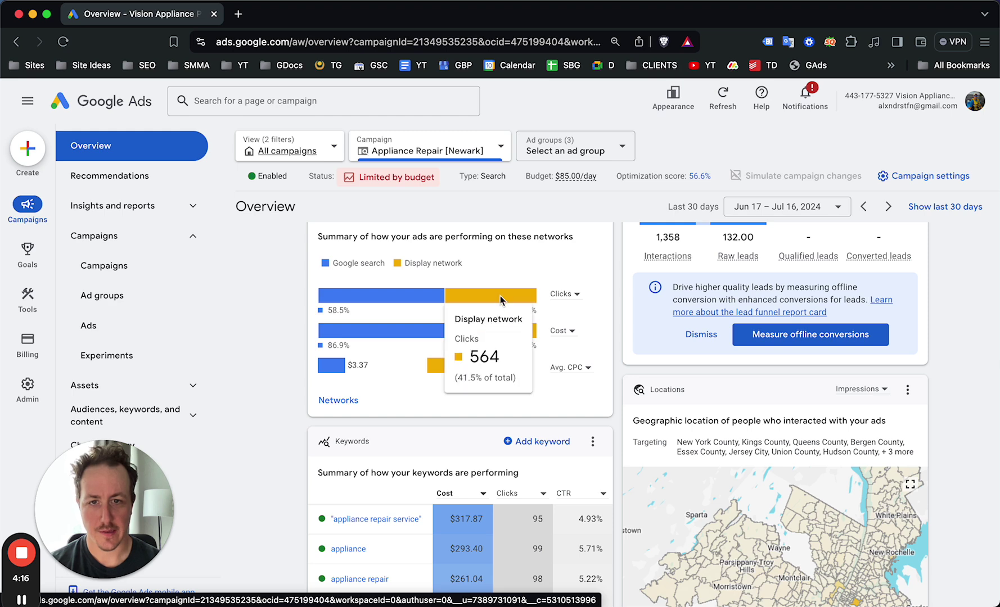
mouse_move(529, 336)
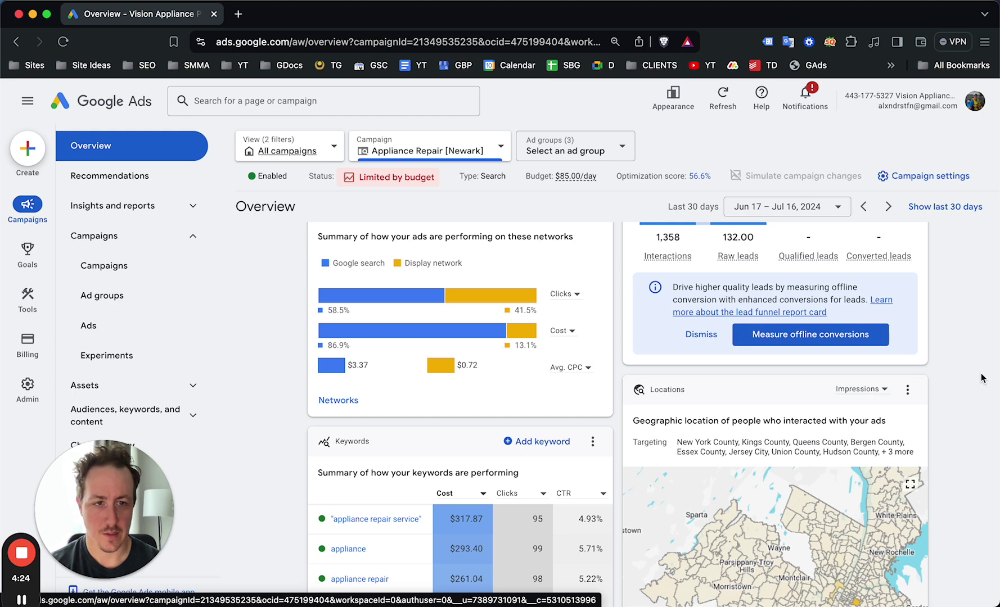
Step: Review the first two pages of the Keywords summary and check impressions by ZIP code on the Locations map
scroll(526, 337, down, 5)
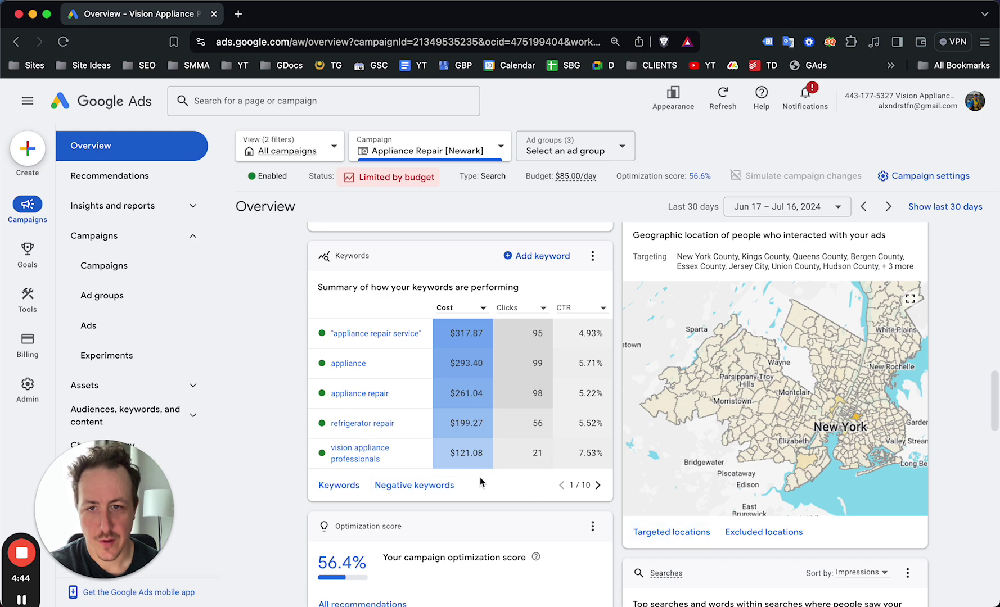
click(597, 485)
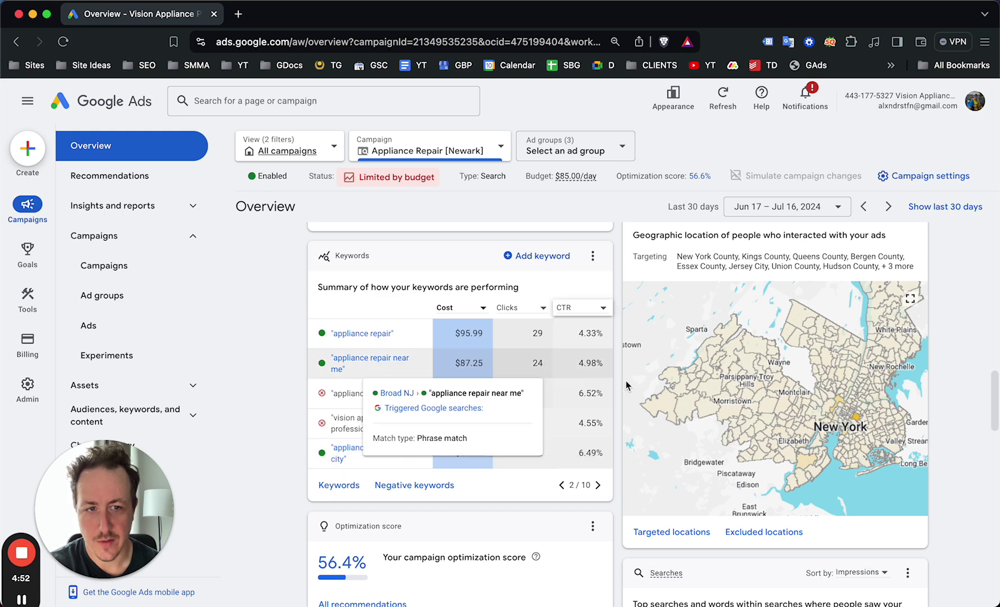
mouse_move(854, 431)
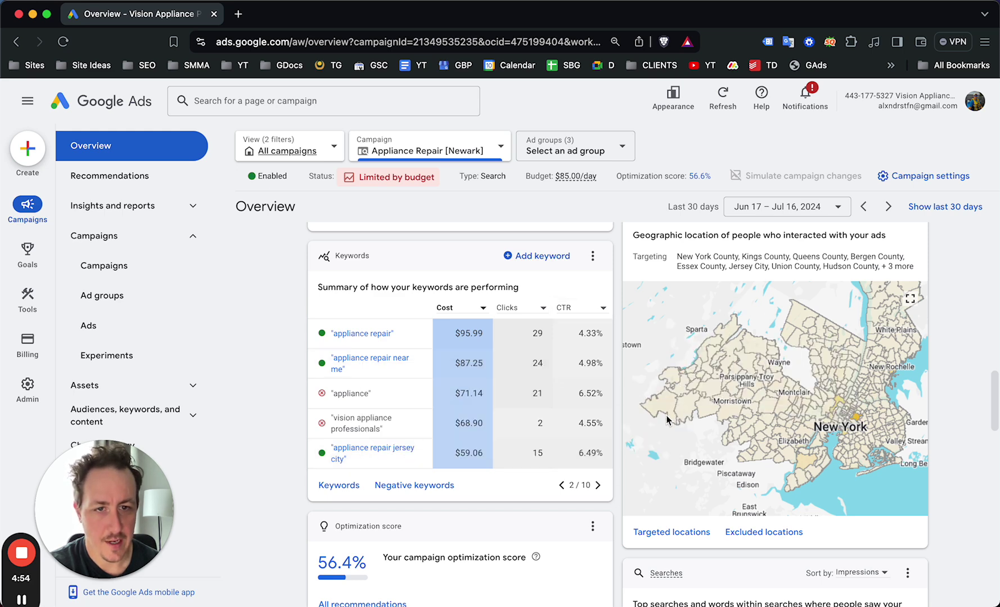
mouse_move(750, 348)
mouse_move(869, 370)
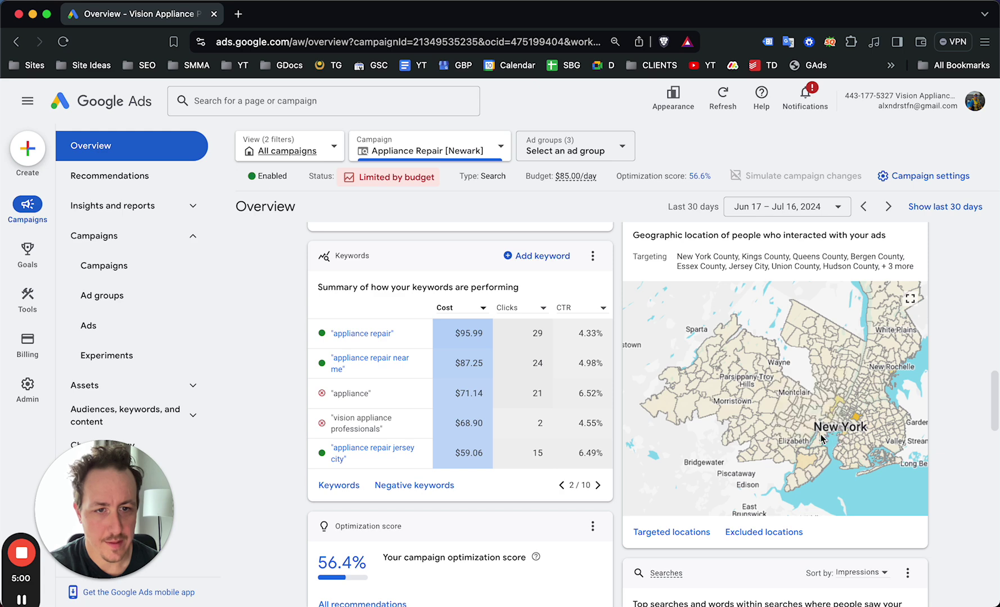
mouse_move(818, 468)
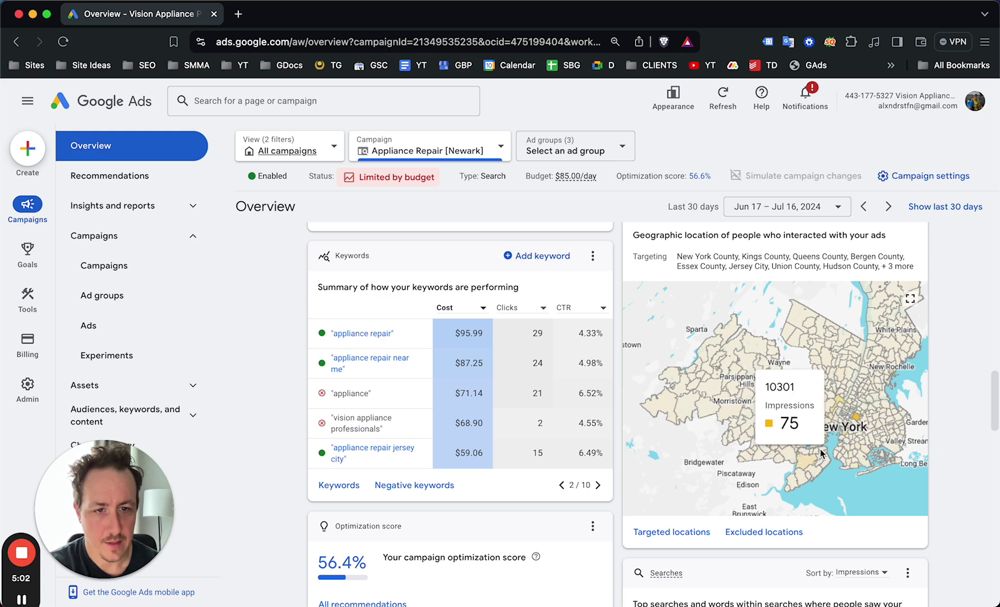
mouse_move(856, 408)
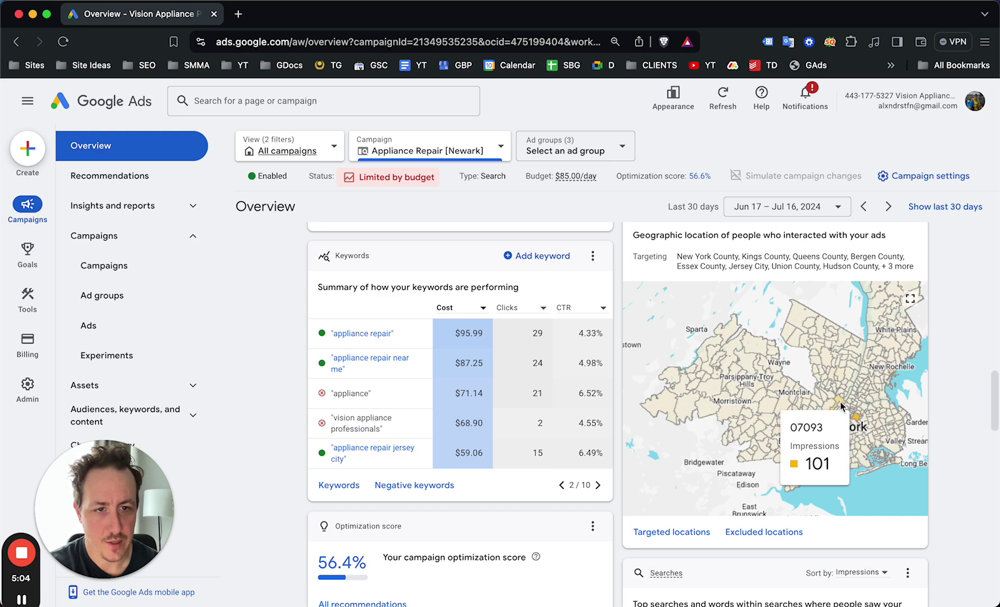
mouse_move(825, 426)
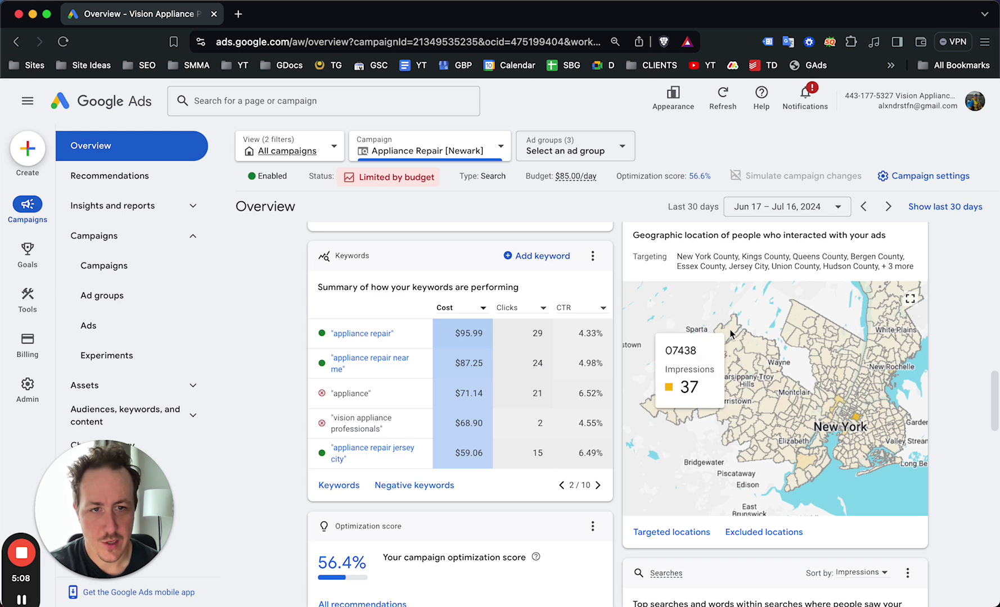
mouse_move(848, 325)
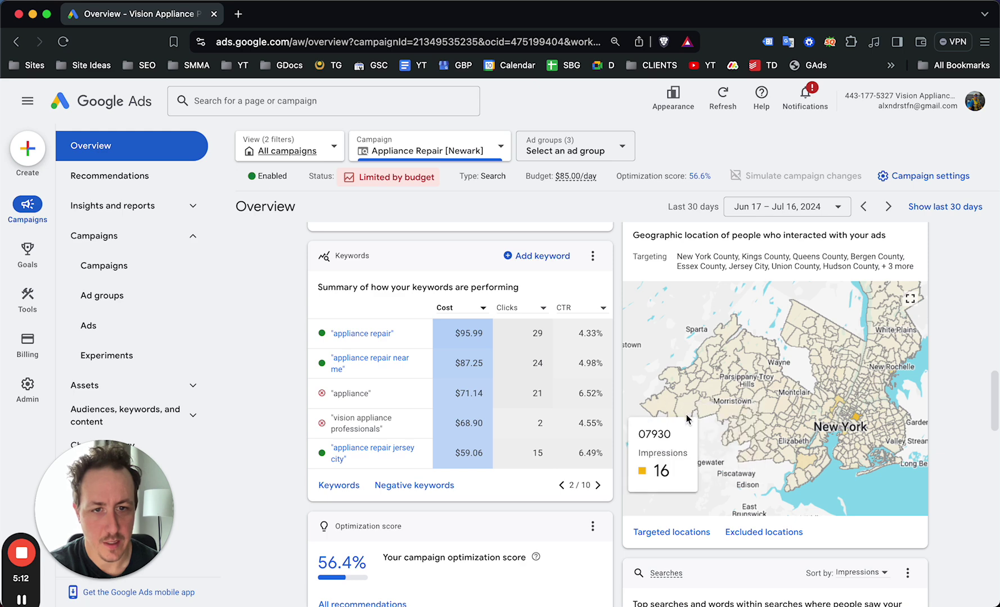
mouse_move(669, 407)
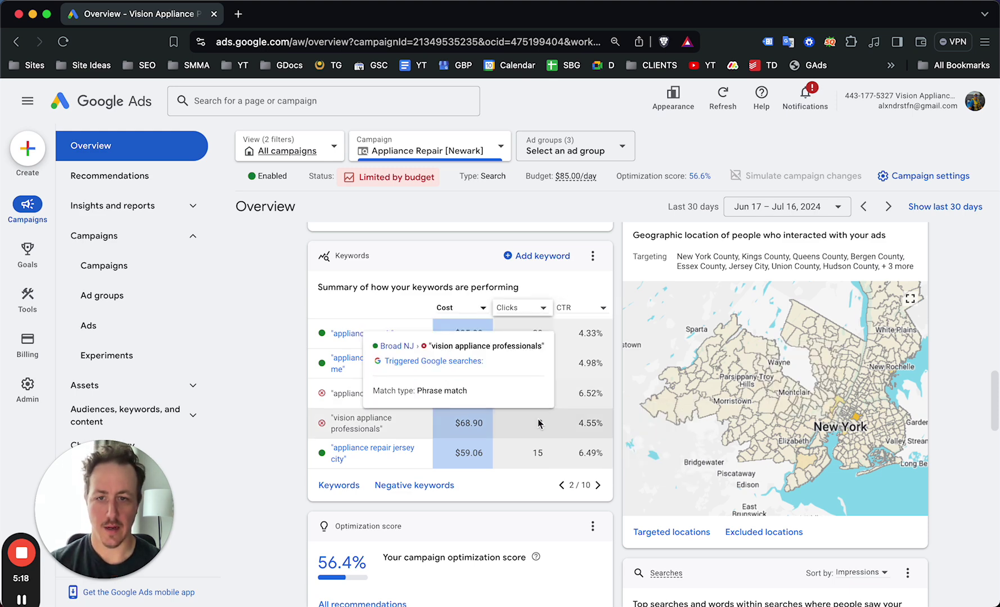
Step: Review the Keywords summary from page 3 through page 8, then inspect the "vision appliance professionals" entry among the top searches
click(597, 485)
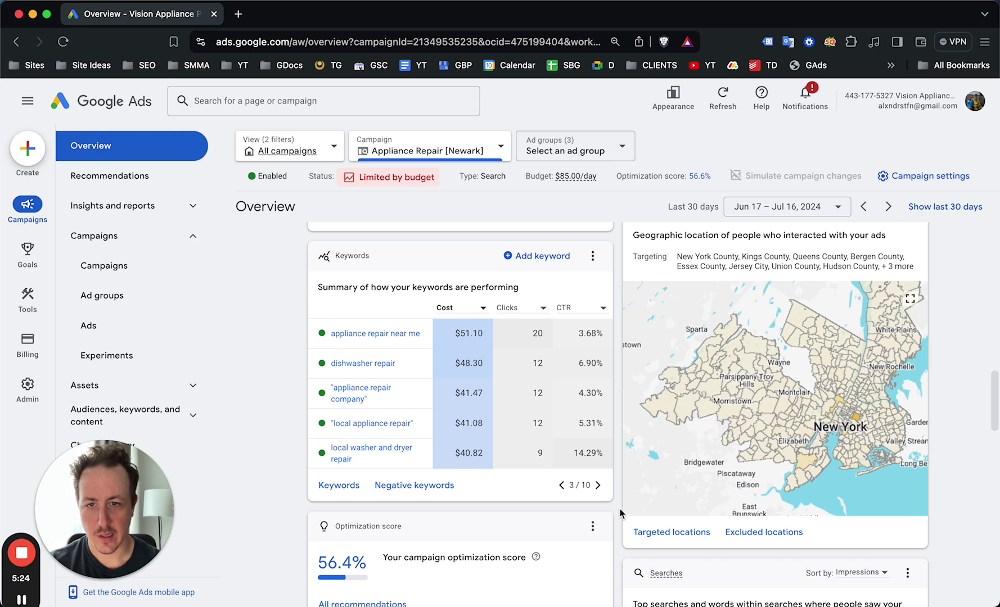
click(598, 486)
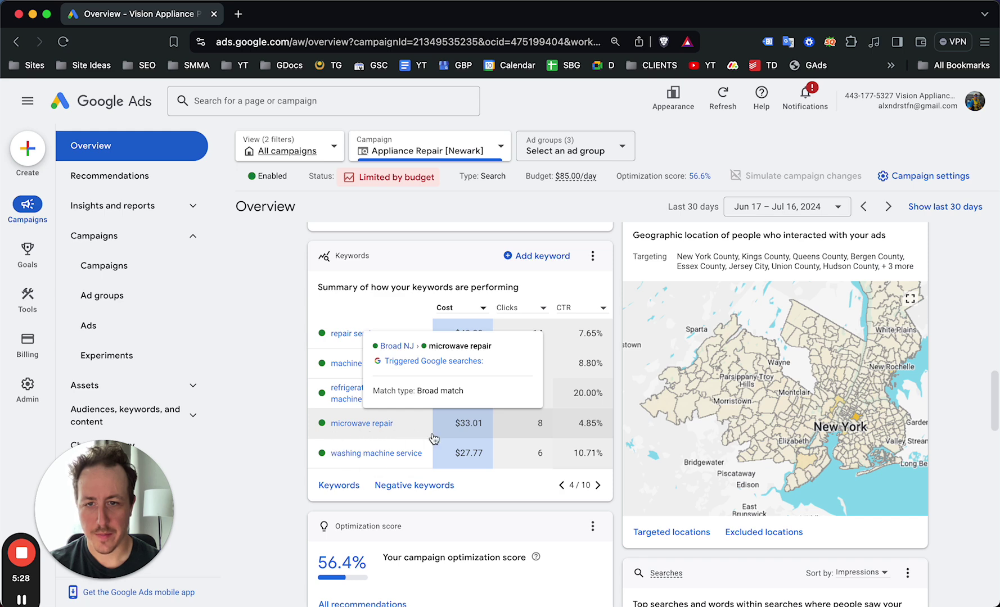
click(598, 486)
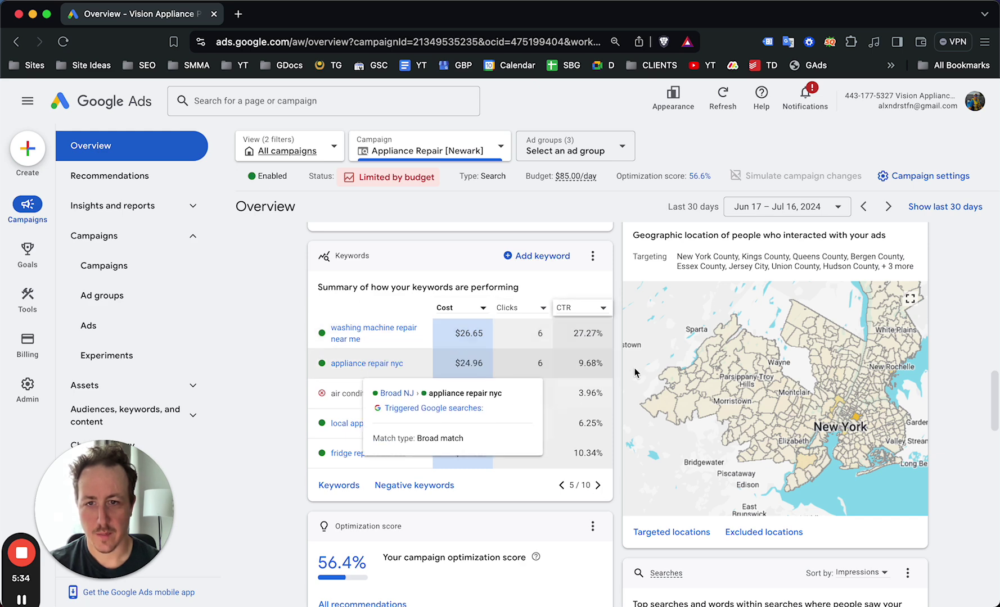
click(599, 486)
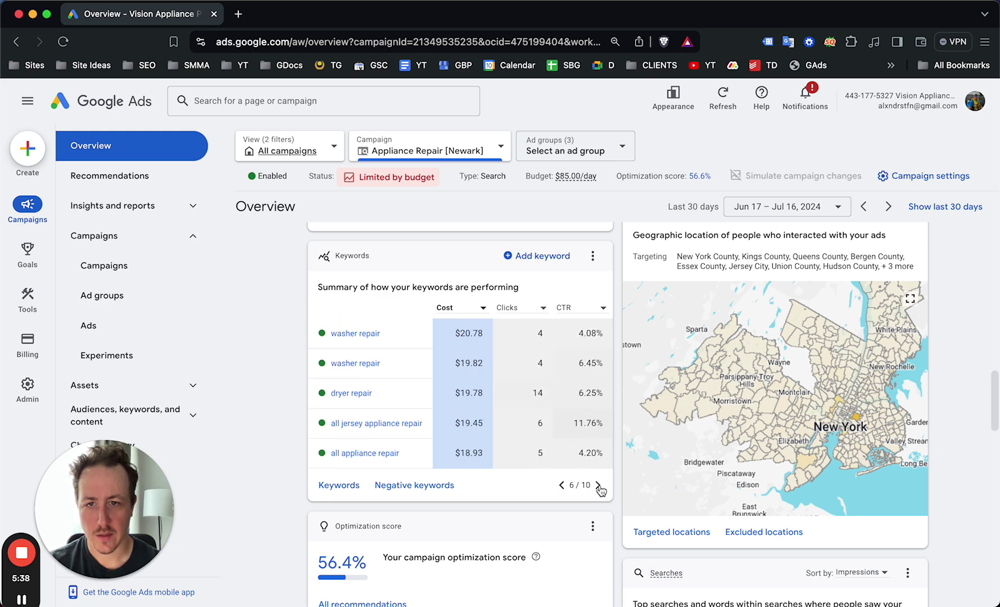
click(599, 487)
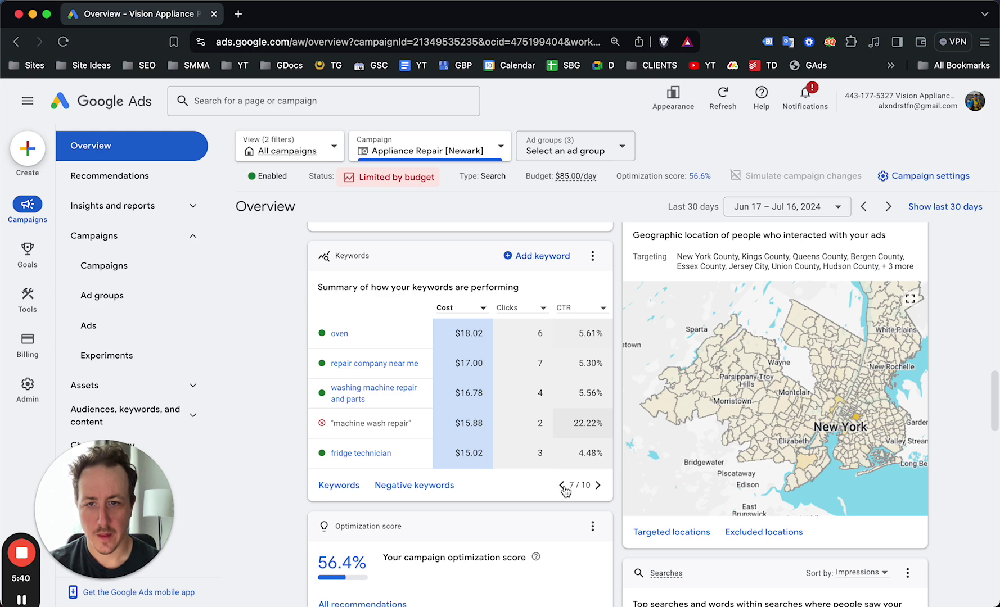
click(598, 487)
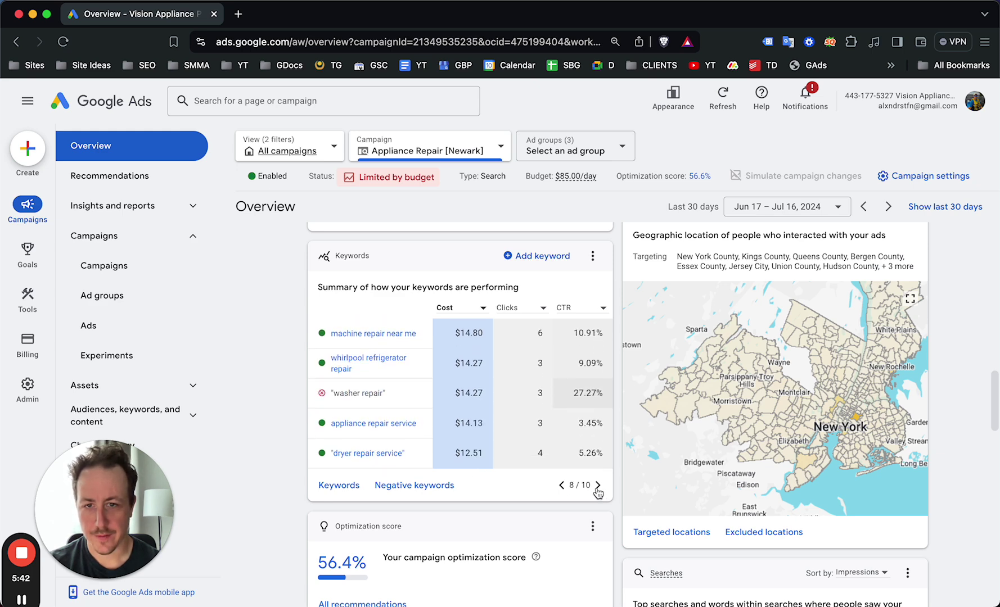
scroll(608, 476, down, 5)
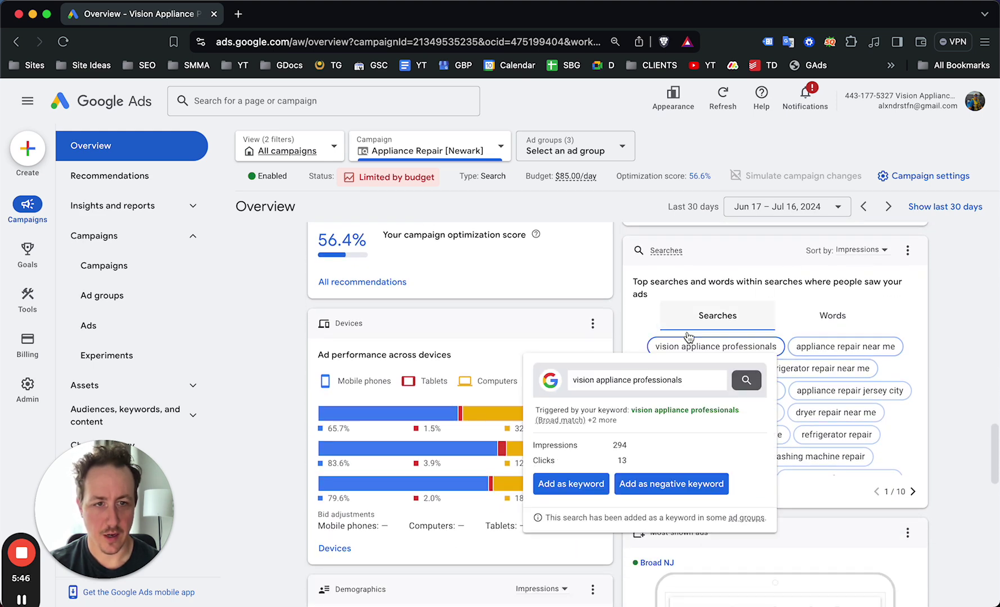
Step: Review the campaign overview's Searches, Devices, Demographics, Most-shown ads, Top bidding signals and Conversion paths summaries
click(673, 345)
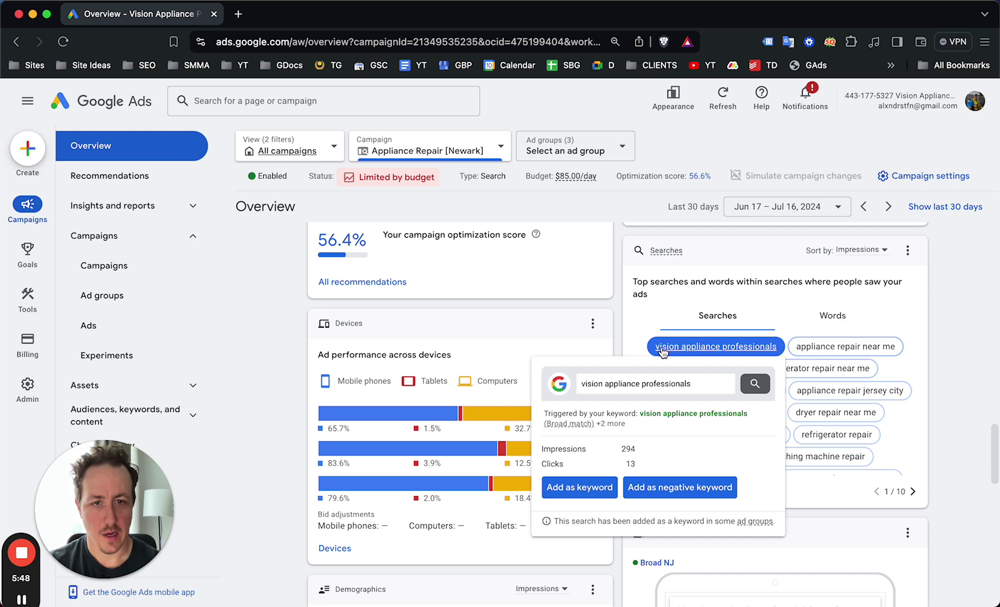
scroll(977, 351, down, 1)
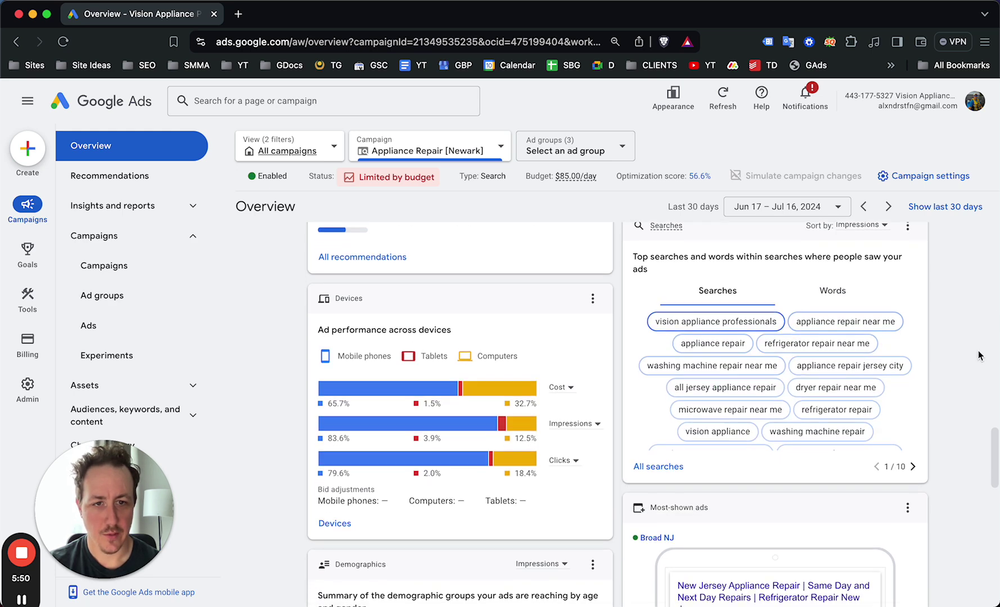
mouse_move(757, 389)
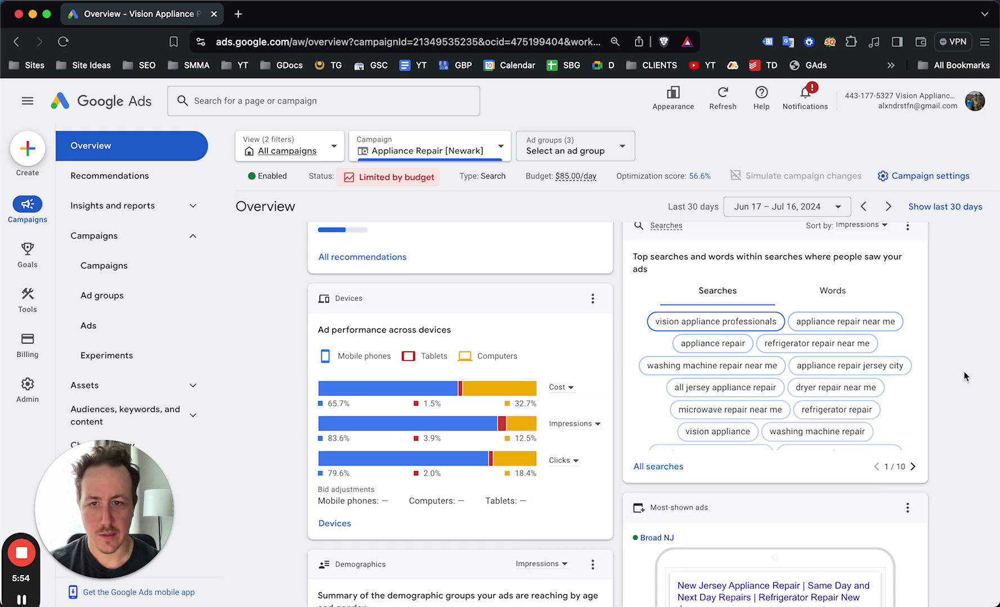
scroll(962, 374, down, 5)
scroll(963, 374, up, 4)
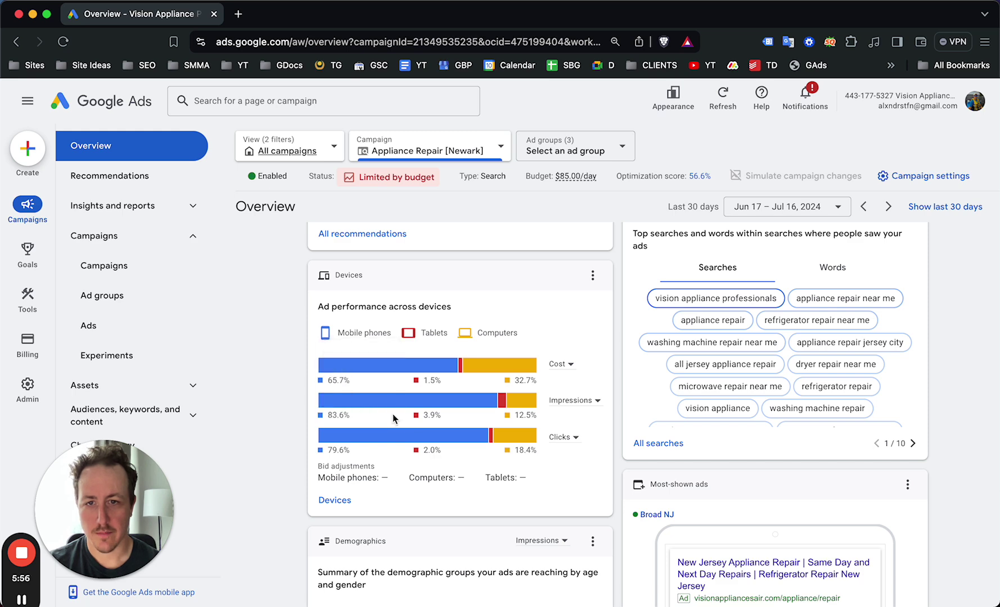
scroll(417, 402, down, 5)
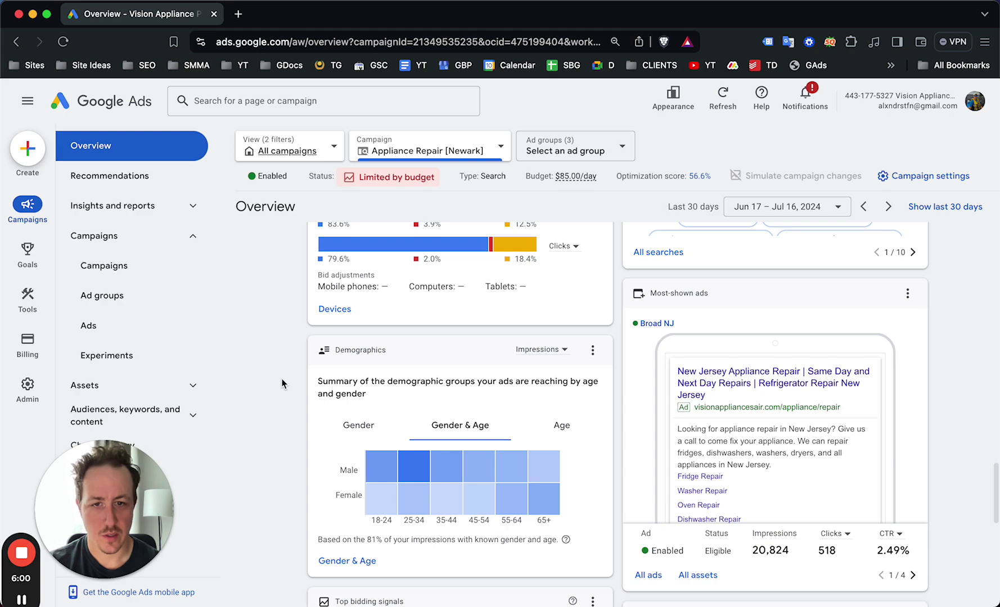
scroll(282, 384, down, 5)
scroll(282, 384, down, 5)
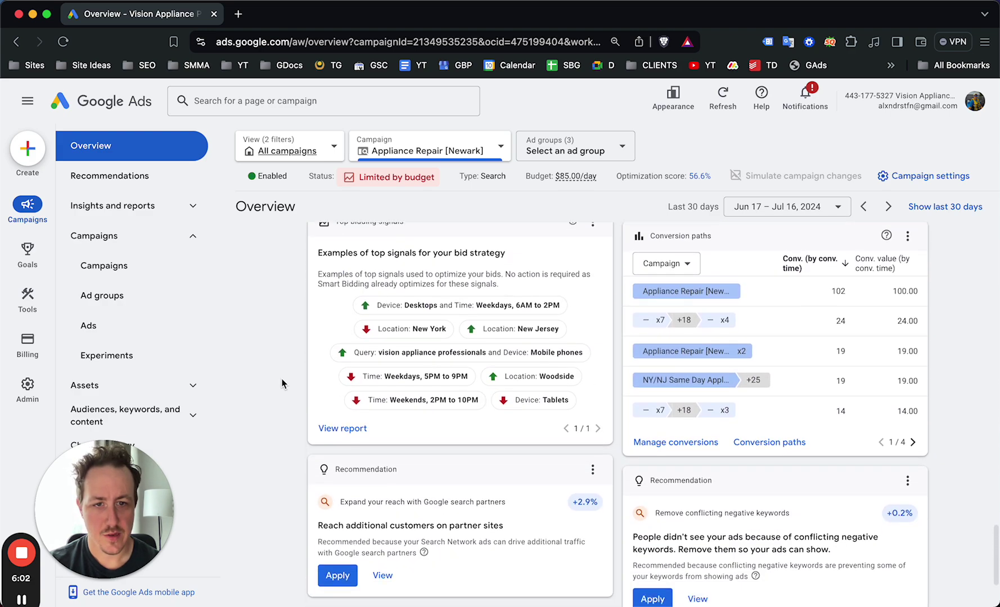
scroll(284, 384, up, 15)
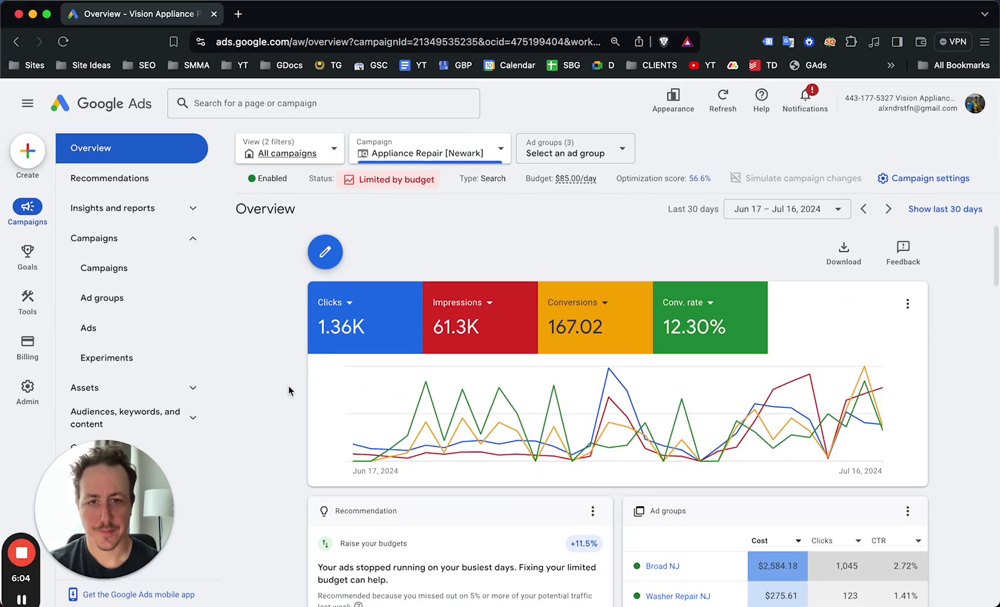
Step: Open the Ad groups report and compare the conversion rates of Broad NJ, Dryer Repair and Washer Repair NJ
click(107, 305)
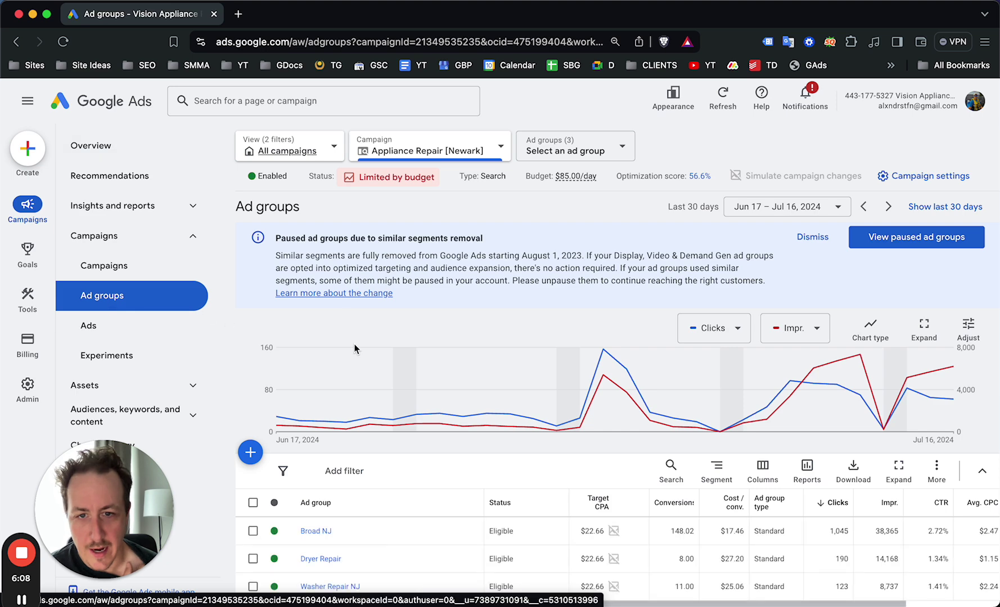
scroll(446, 366, down, 1)
scroll(446, 366, down, 3)
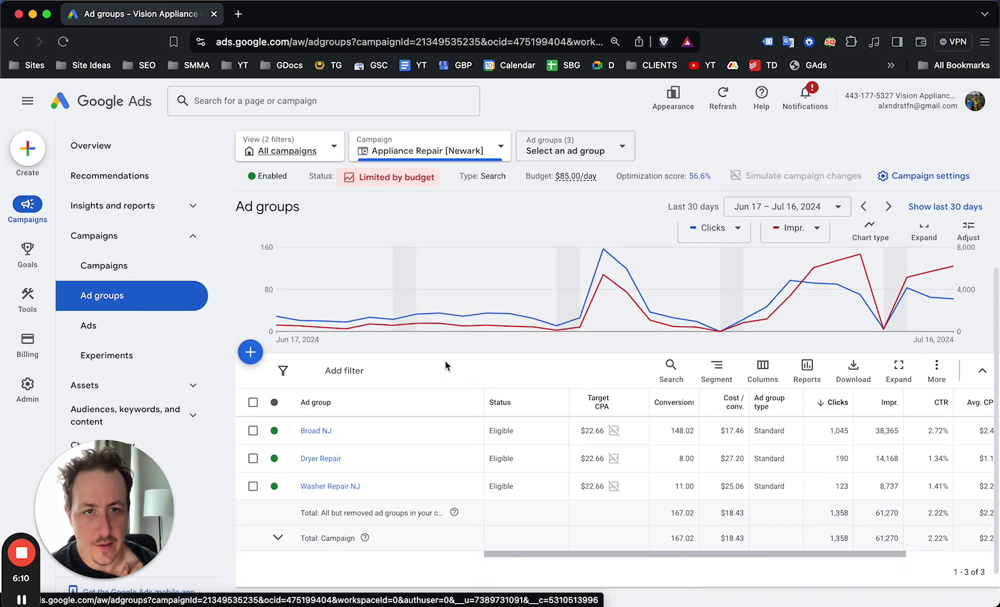
scroll(446, 366, down, 1)
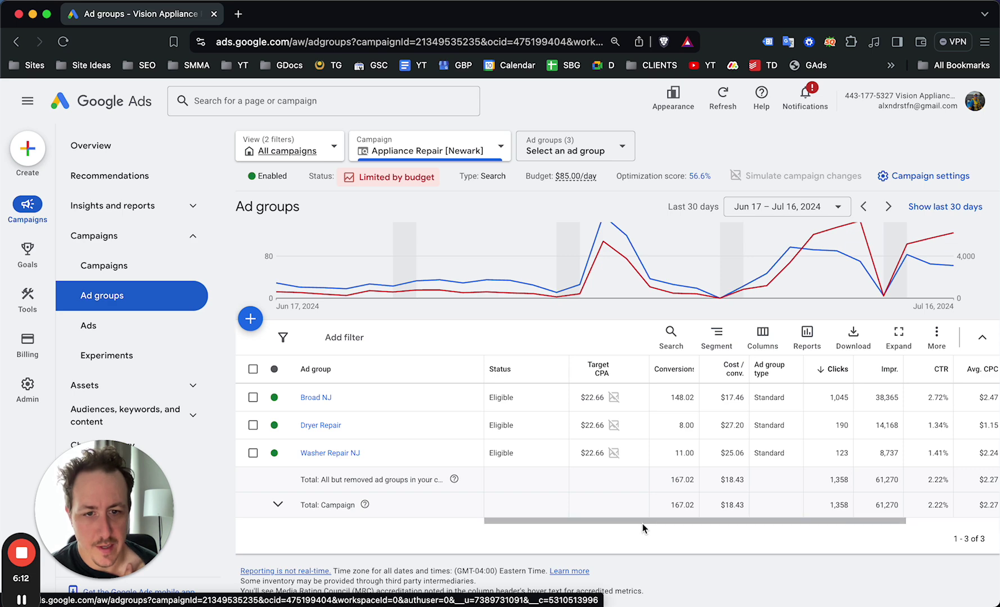
drag(774, 524, 877, 523)
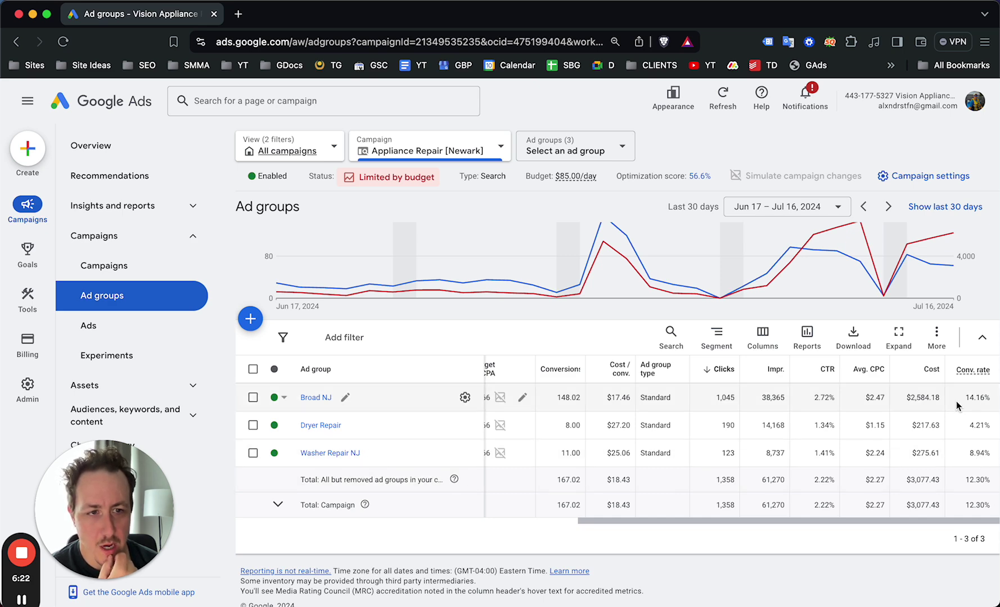
mouse_move(972, 399)
mouse_down()
mouse_move(989, 455)
mouse_move(975, 397)
mouse_up()
click(983, 454)
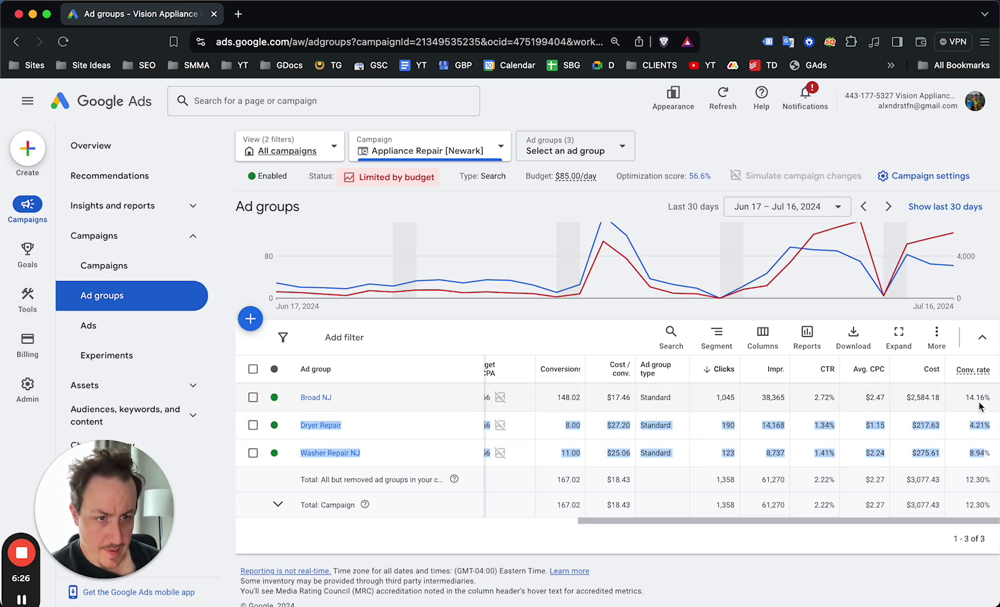
click(969, 396)
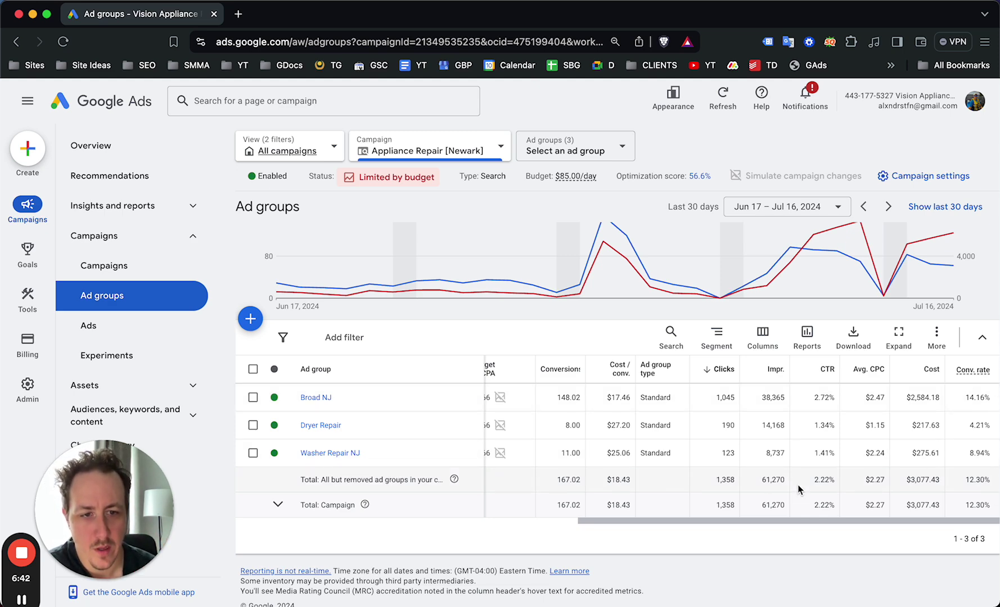
Step: Compare the three ad groups' cost per conversion, CTR and target CPA in the Ad groups report
mouse_move(736, 519)
mouse_down()
mouse_move(665, 521)
mouse_move(751, 517)
mouse_up()
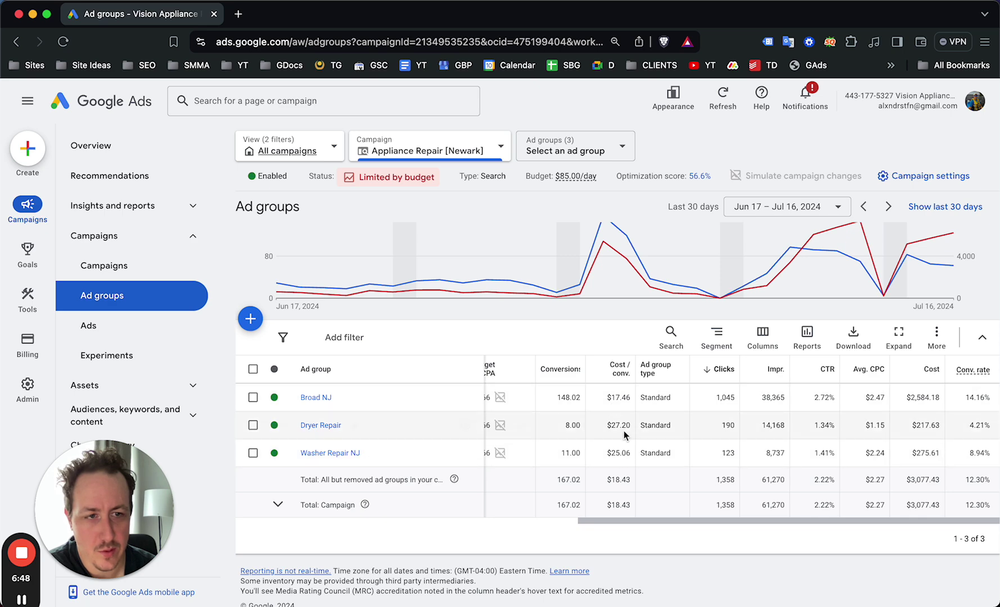
scroll(665, 518, left, 1)
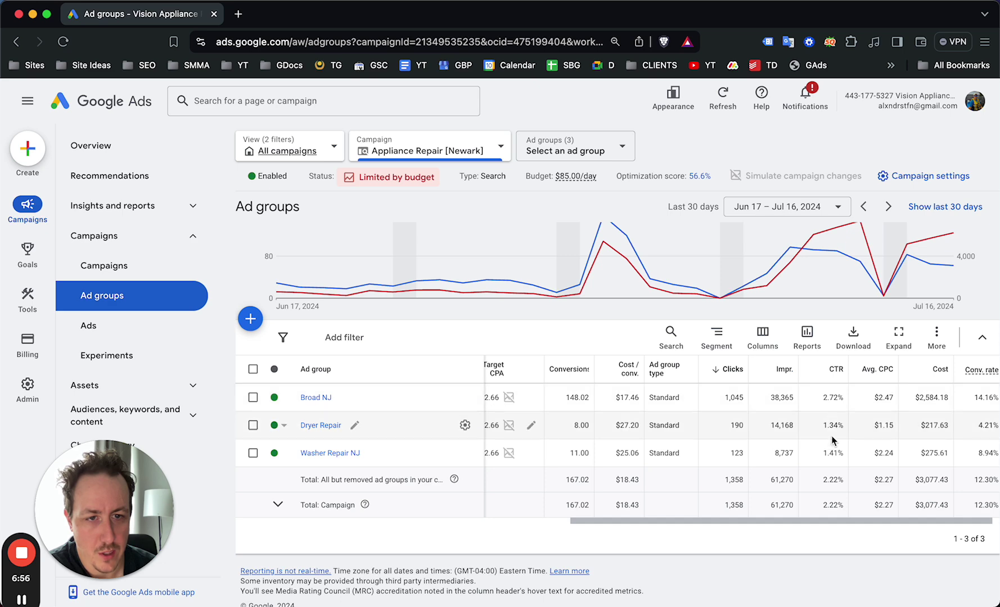
scroll(827, 495, left, 2)
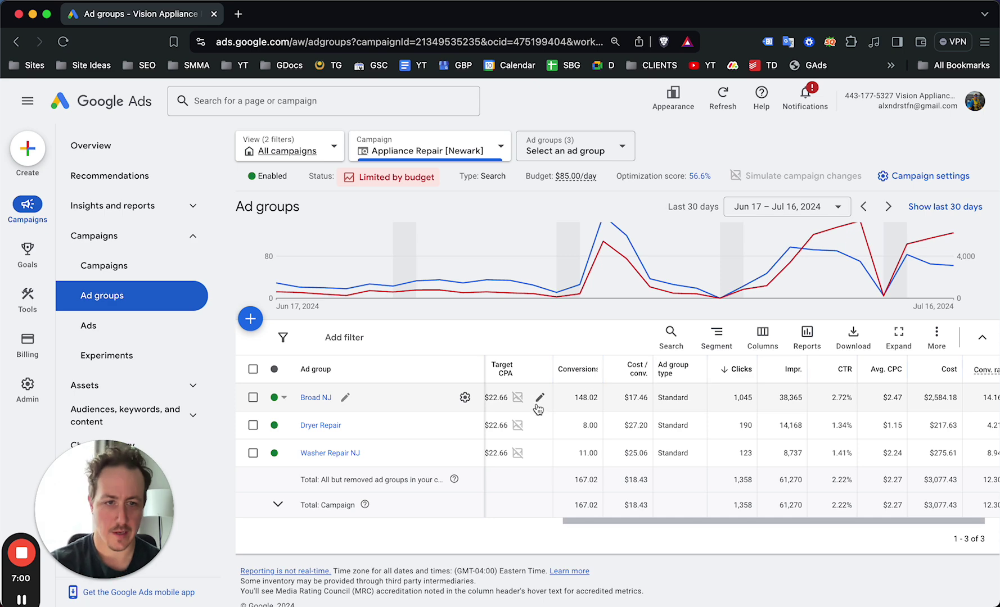
scroll(138, 327, down, 1)
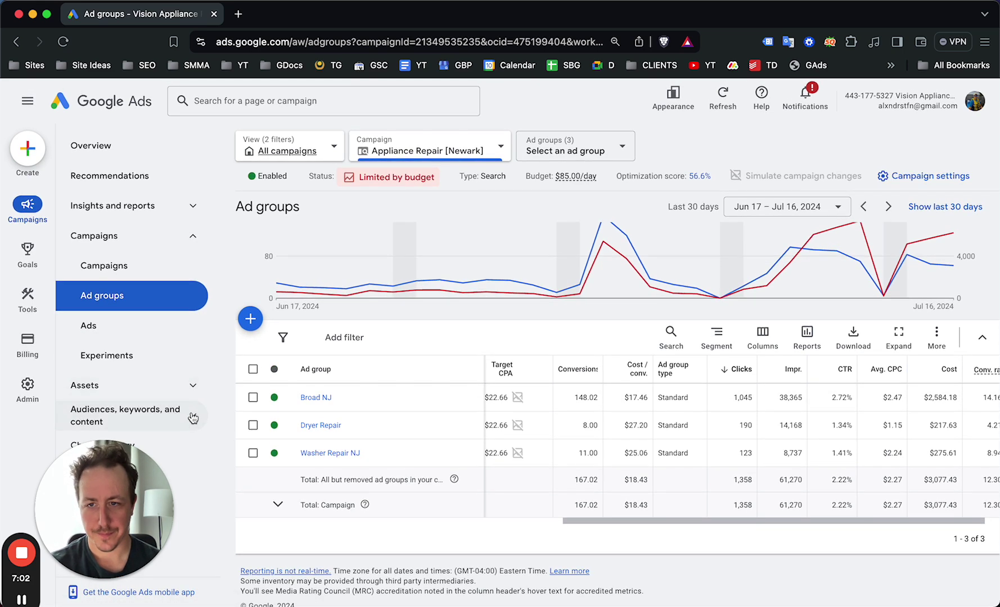
click(190, 412)
scroll(141, 393, down, 1)
drag(145, 486, 915, 479)
scroll(163, 393, down, 1)
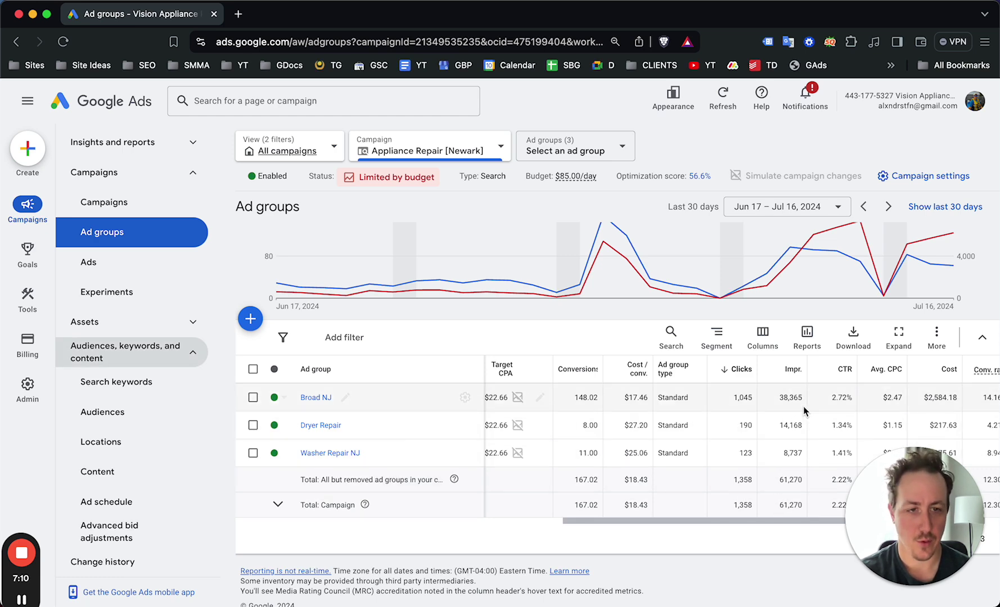
scroll(132, 272, up, 3)
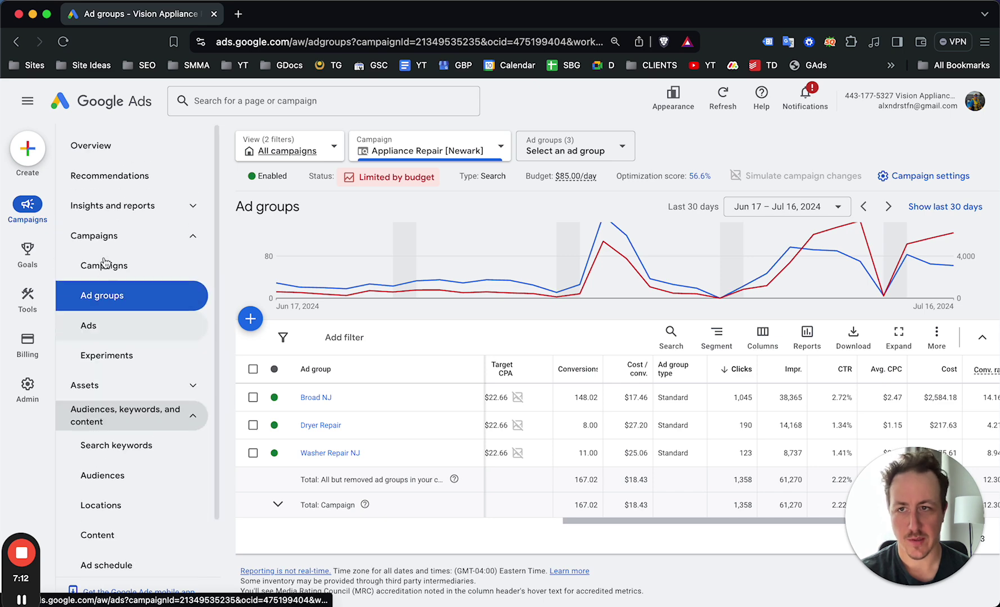
Step: Open the campaign's Auction insights report and read the notice about Search impression share
click(112, 205)
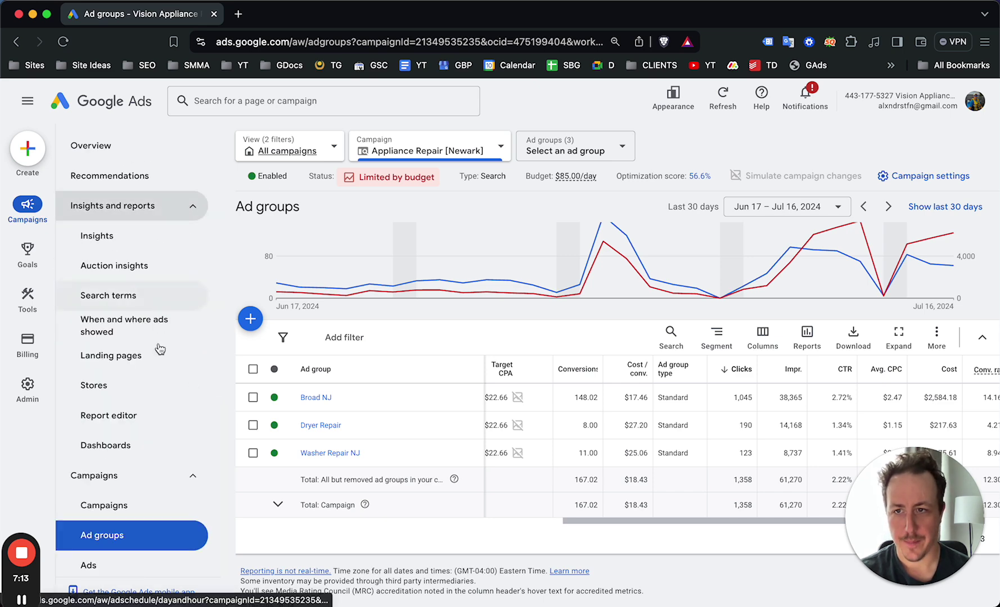
click(127, 268)
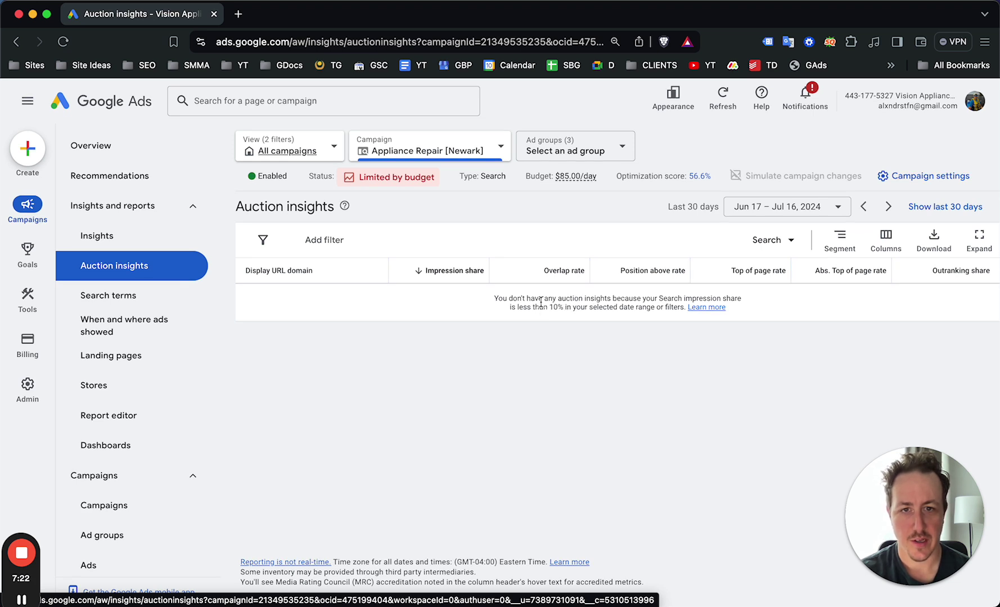
drag(520, 308, 682, 310)
click(661, 302)
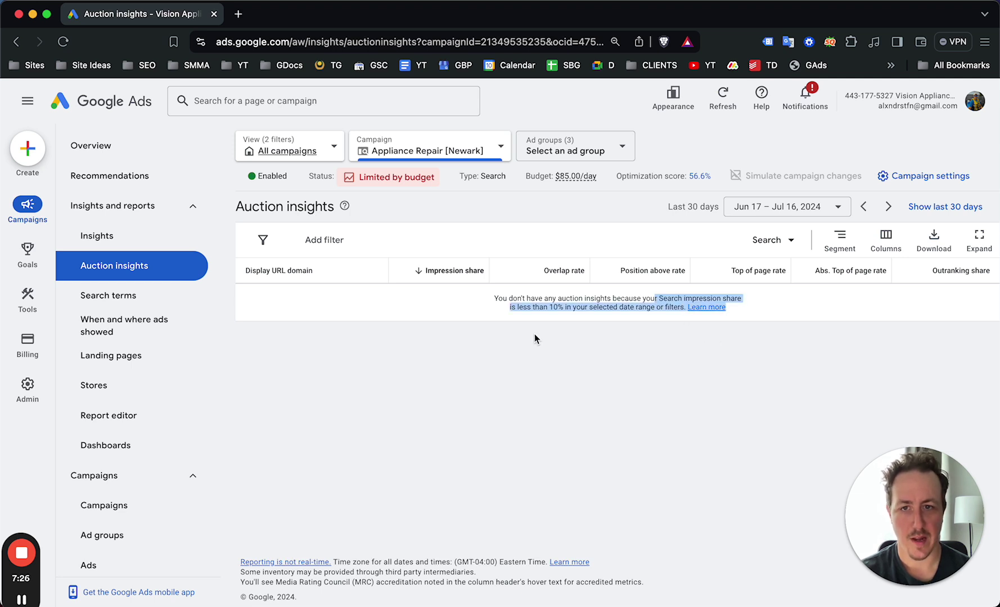
triple_click(549, 308)
click(549, 309)
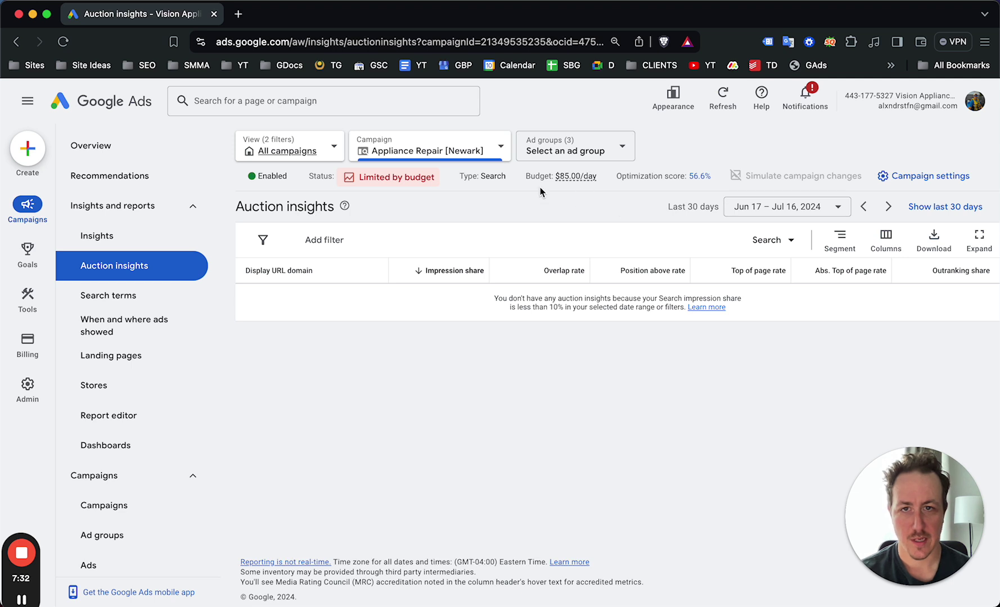
Step: Check Auction insights for the Broad NJ ad group alone, then return to the campaign level
click(596, 156)
click(572, 201)
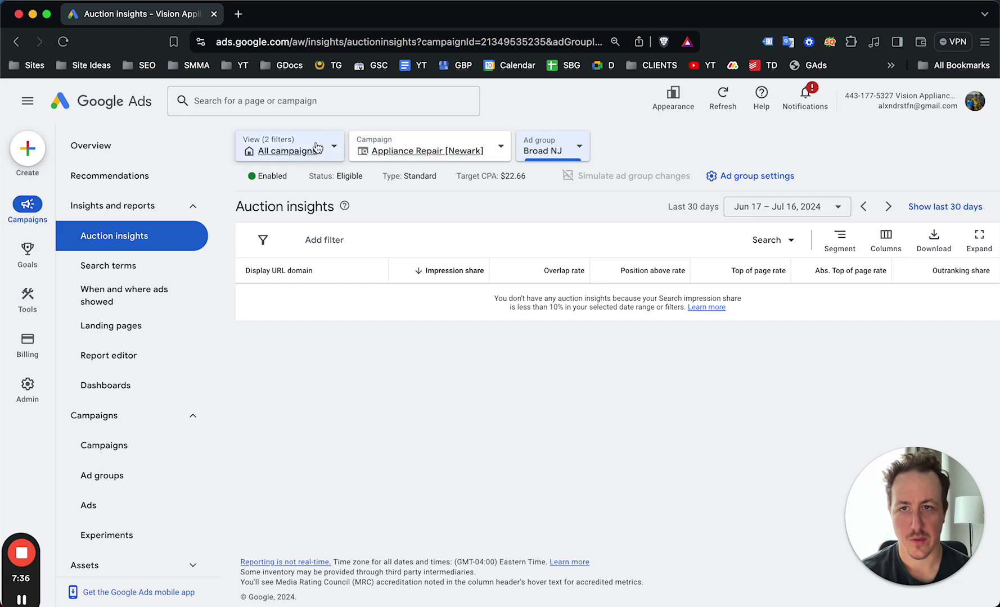
click(295, 141)
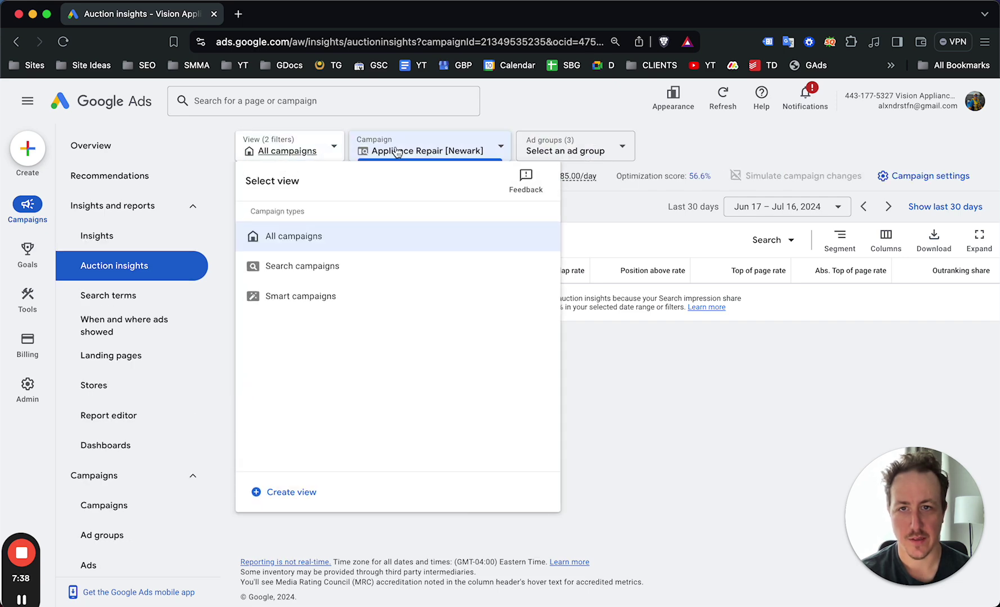
Step: Widen Auction insights to all campaigns and exit the workspace filters guide
click(397, 151)
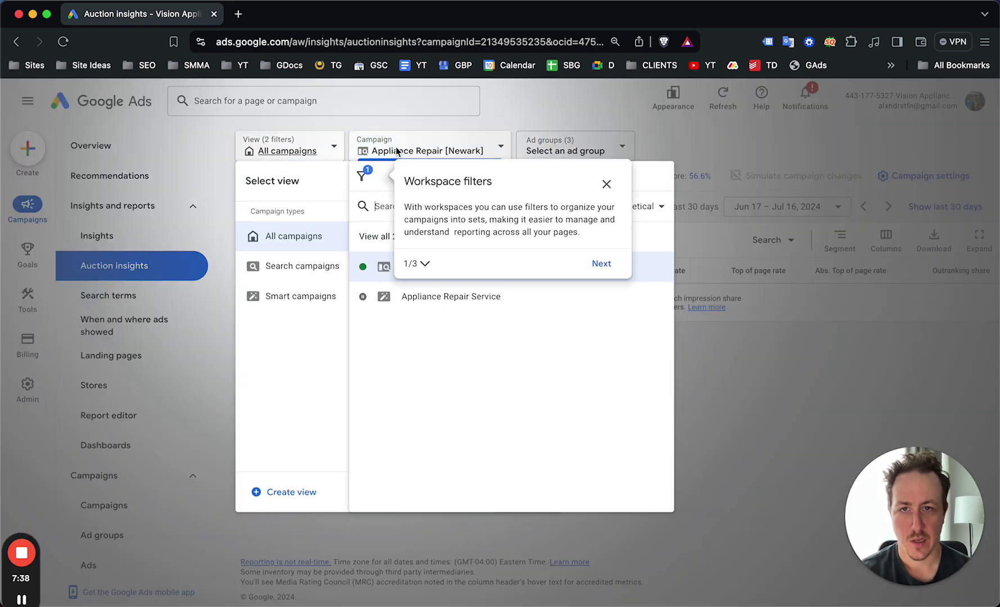
click(616, 179)
click(384, 247)
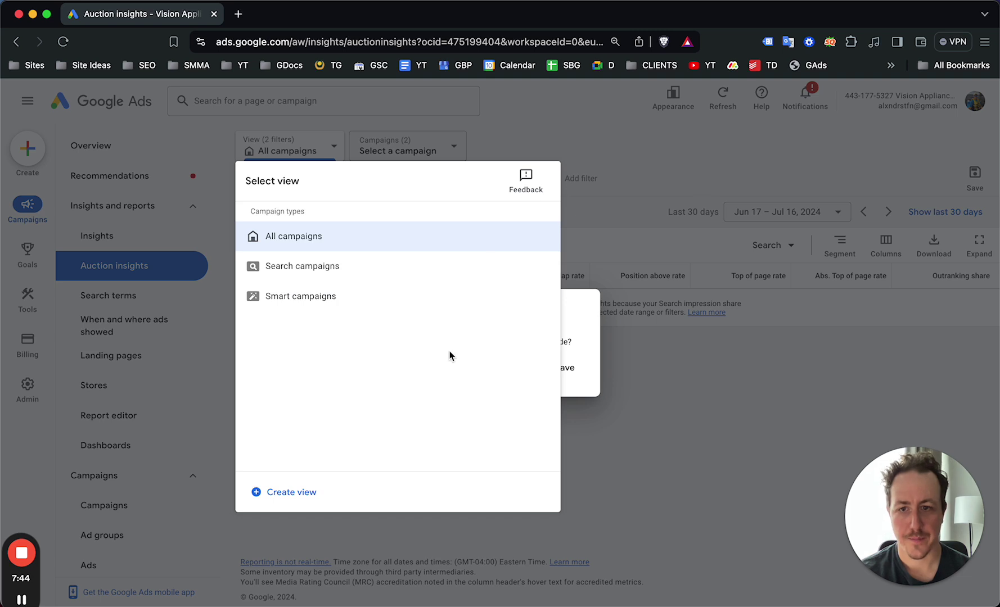
click(323, 239)
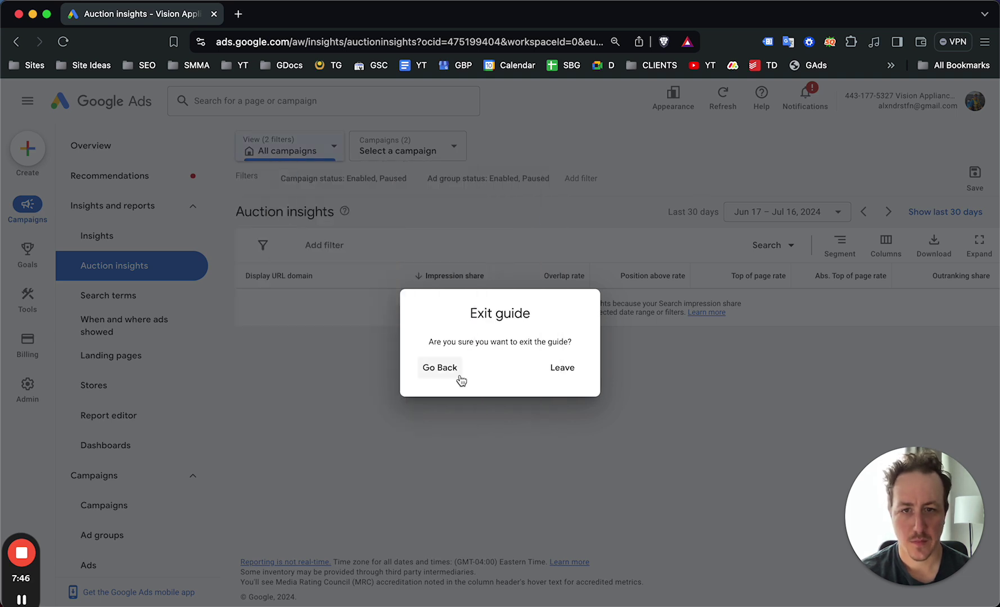
click(456, 376)
click(490, 184)
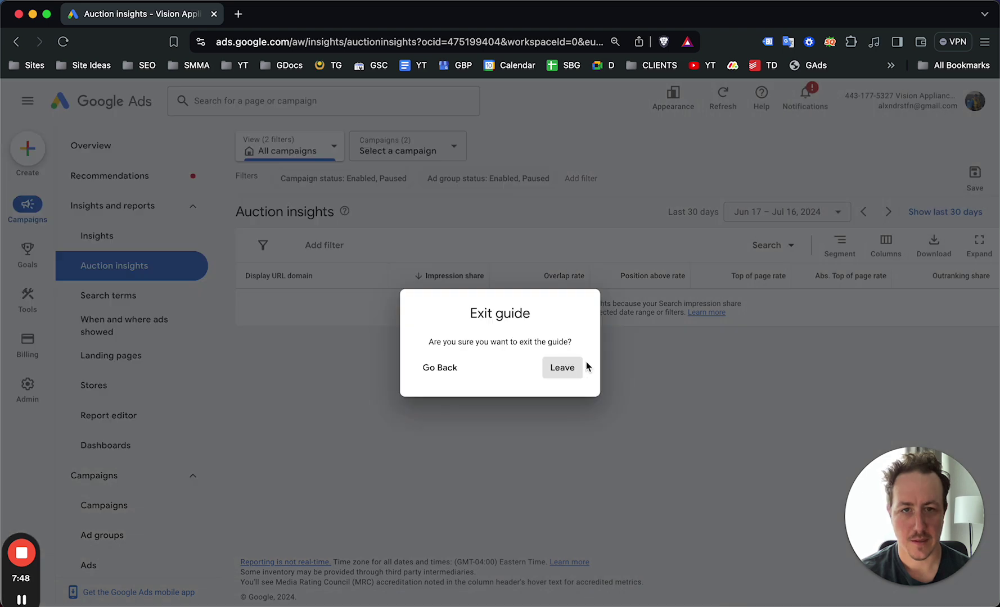
click(566, 369)
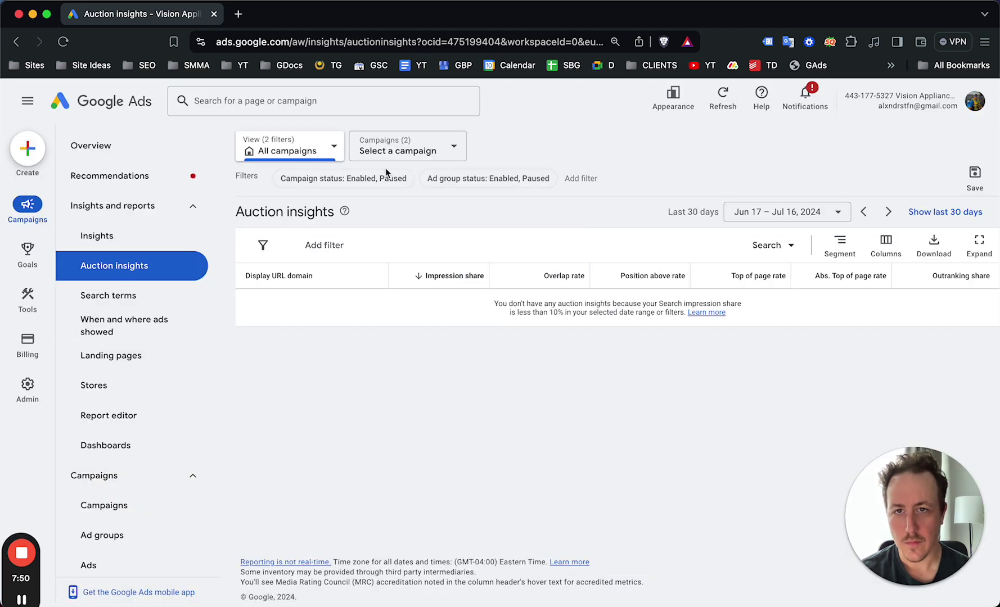
Step: Reselect the Appliance Repair [Newark] campaign and reopen its Ad groups report to recheck ad group performance
click(397, 150)
click(425, 268)
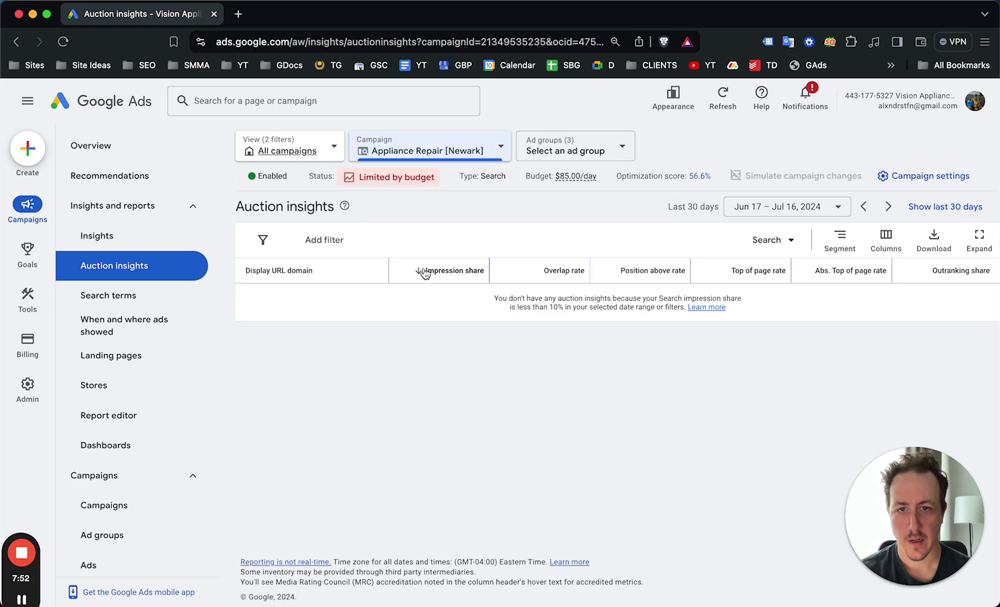
click(195, 207)
click(144, 295)
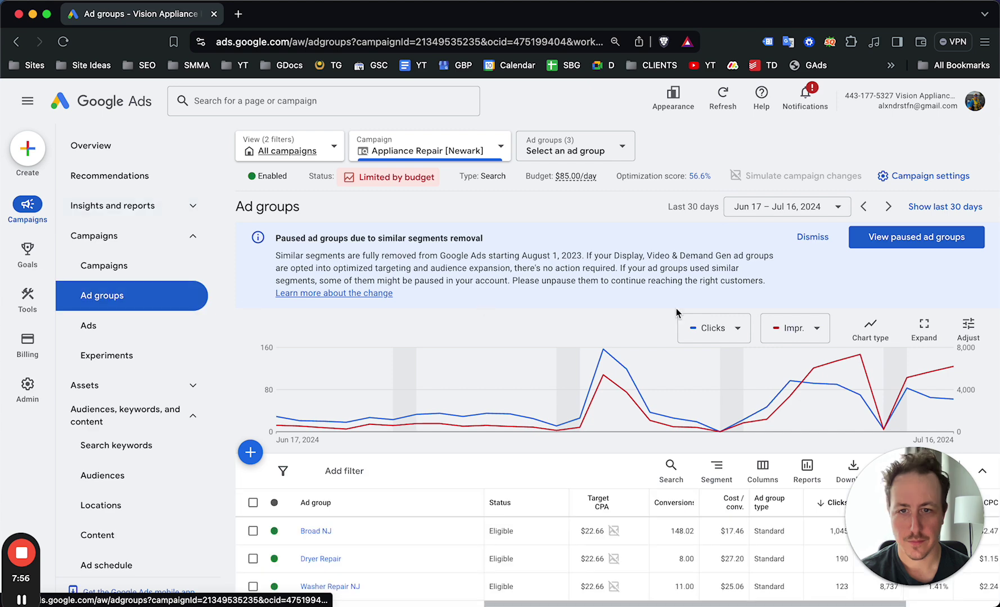
scroll(677, 312, down, 3)
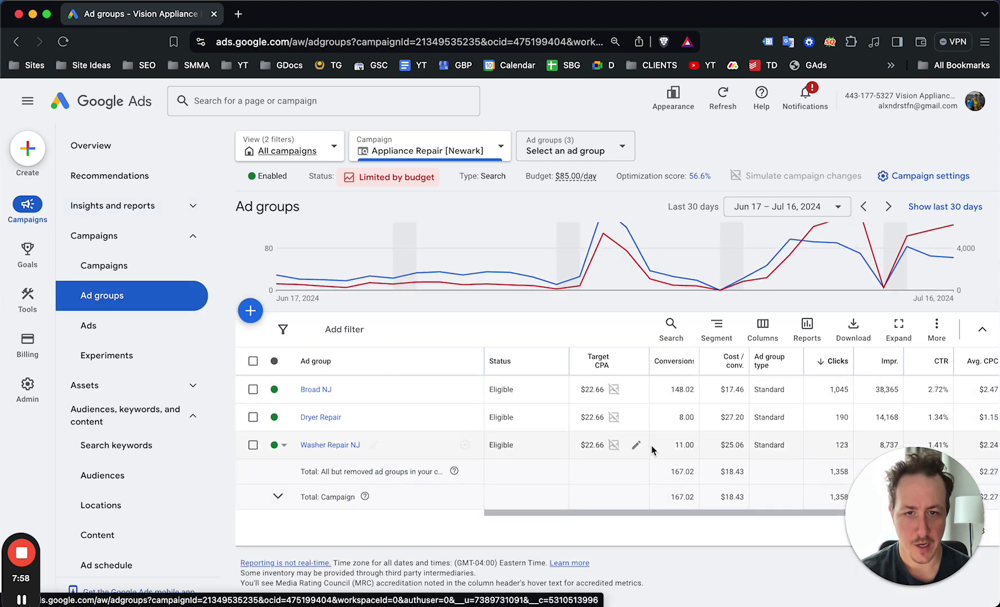
drag(894, 513, 97, 542)
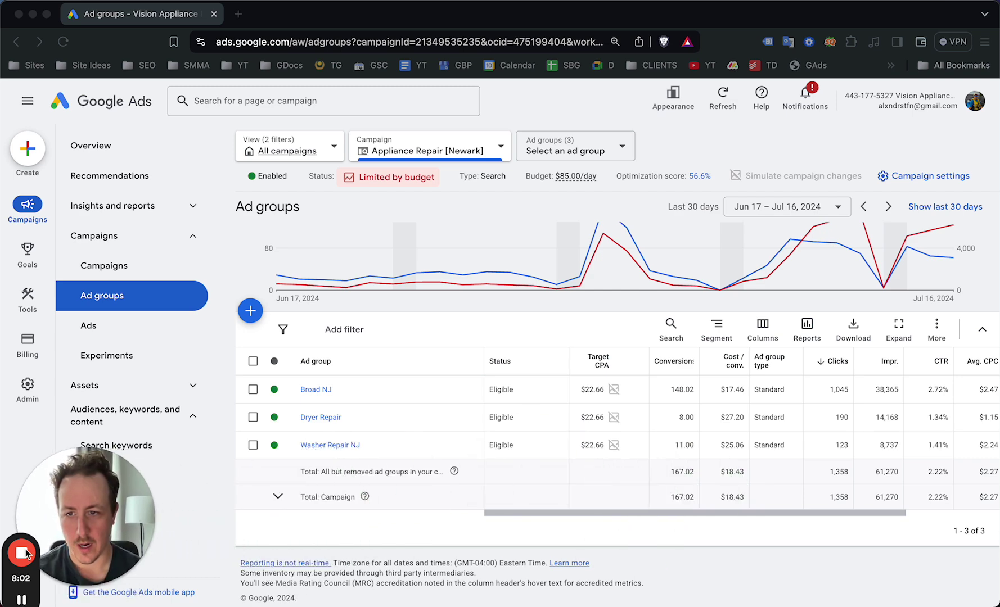
scroll(582, 339, down, 1)
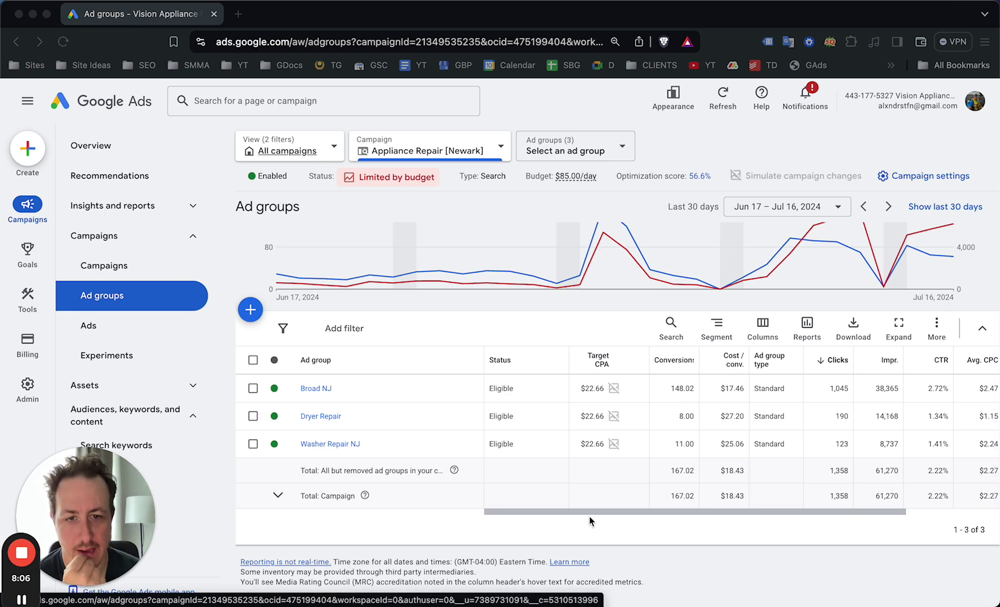
Step: Check the ad groups' conversion rates, then open the Ads report for the Broad NJ ad group
drag(588, 512, 871, 512)
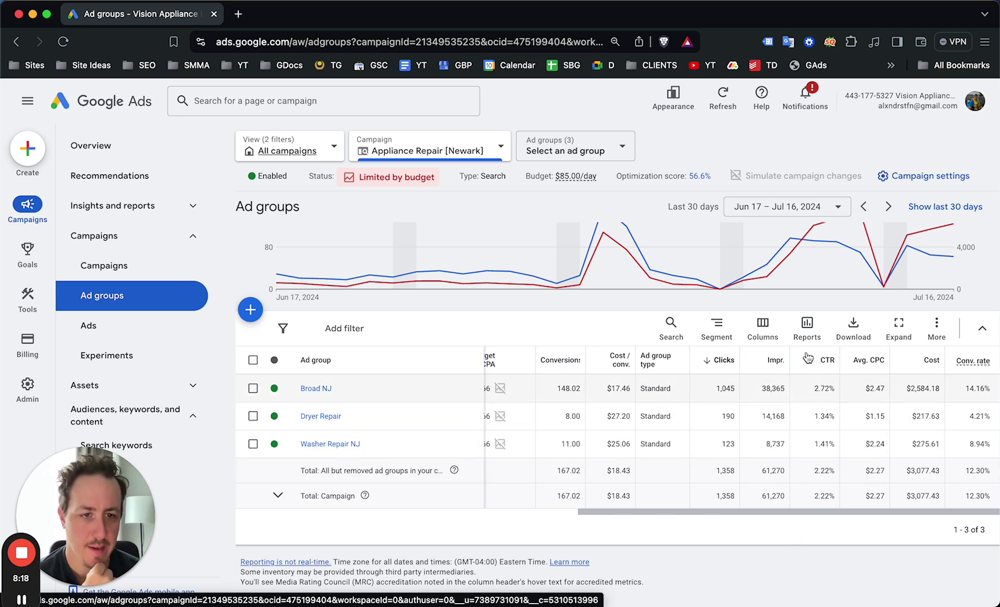
click(99, 327)
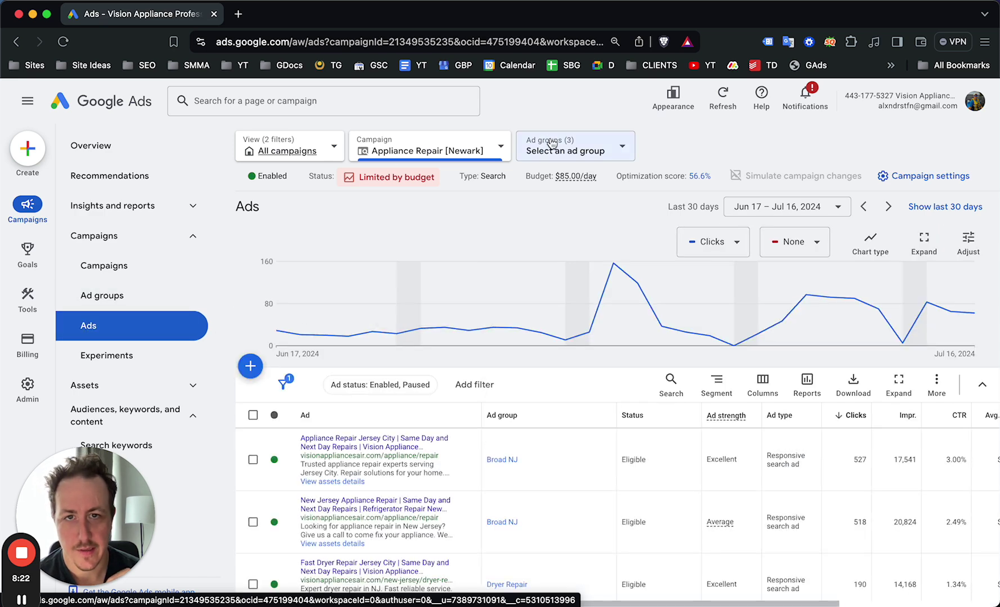
click(549, 141)
click(598, 262)
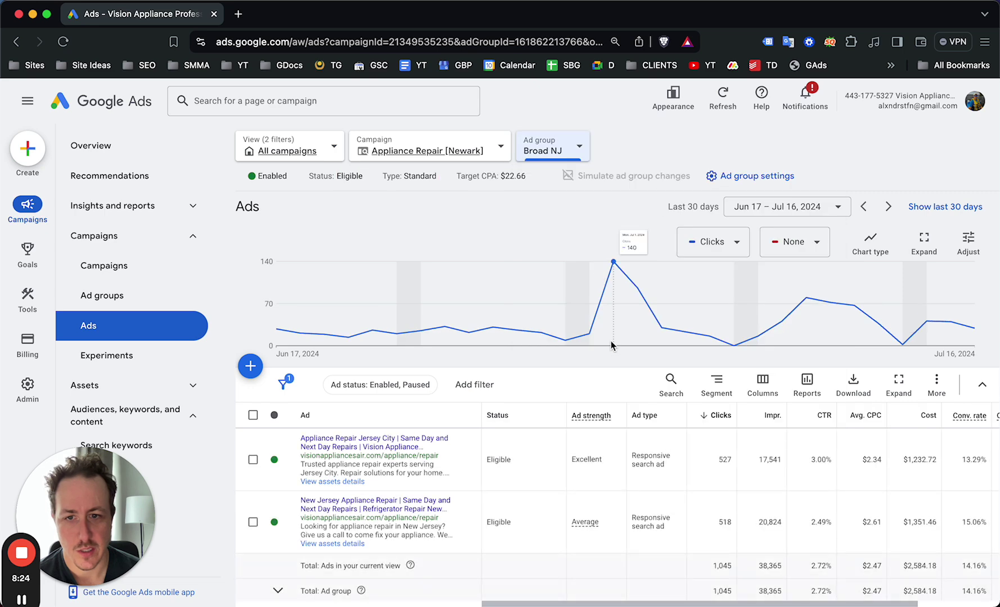
Step: Compare the clicks, cost, conversion rate and cost per conversion of the two Broad NJ ads
scroll(609, 346, down, 2)
scroll(562, 449, down, 1)
scroll(563, 448, right, 2)
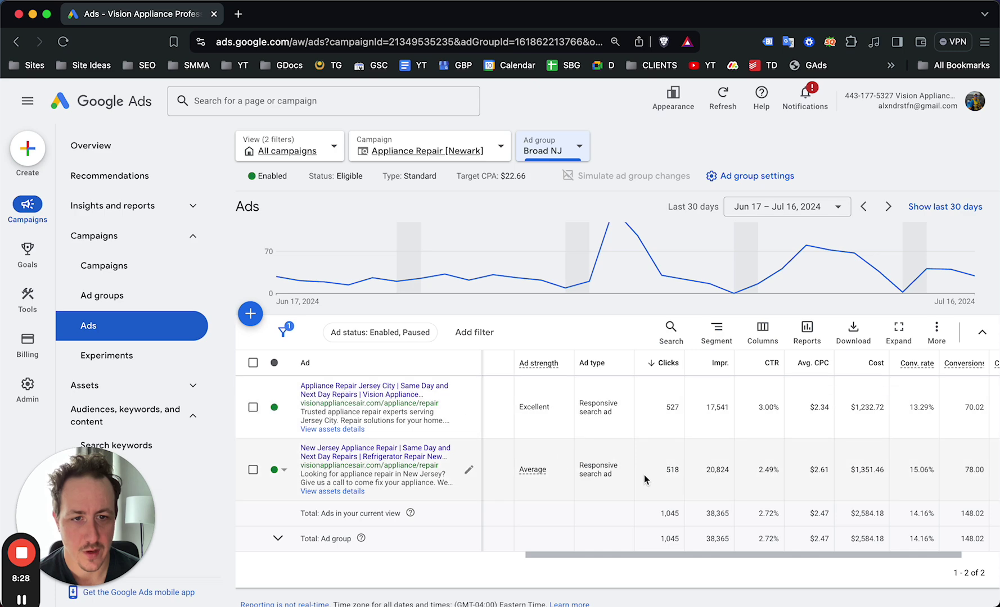
scroll(539, 479, down, 1)
scroll(538, 479, right, 1)
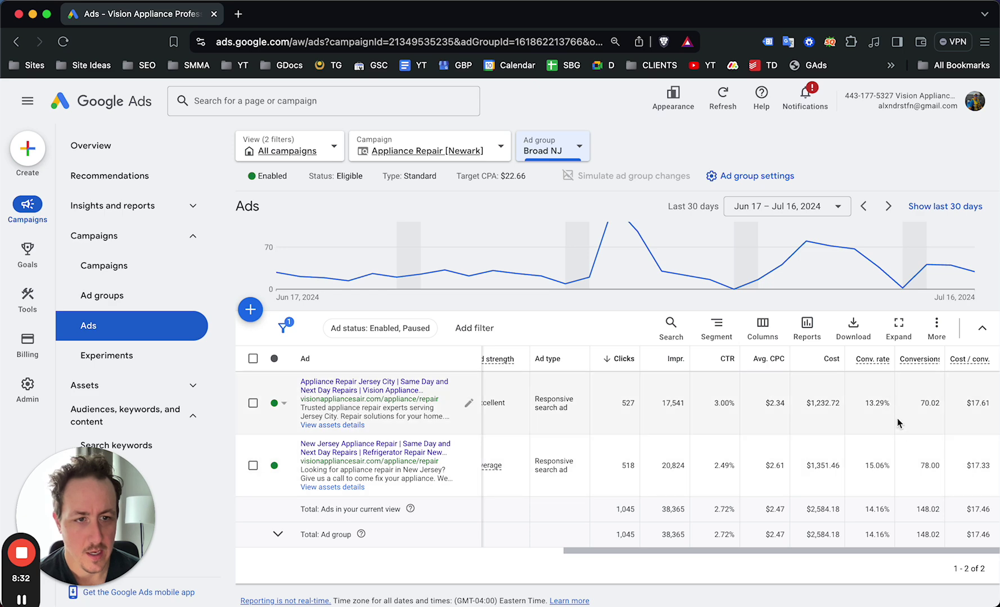
scroll(899, 432, left, 2)
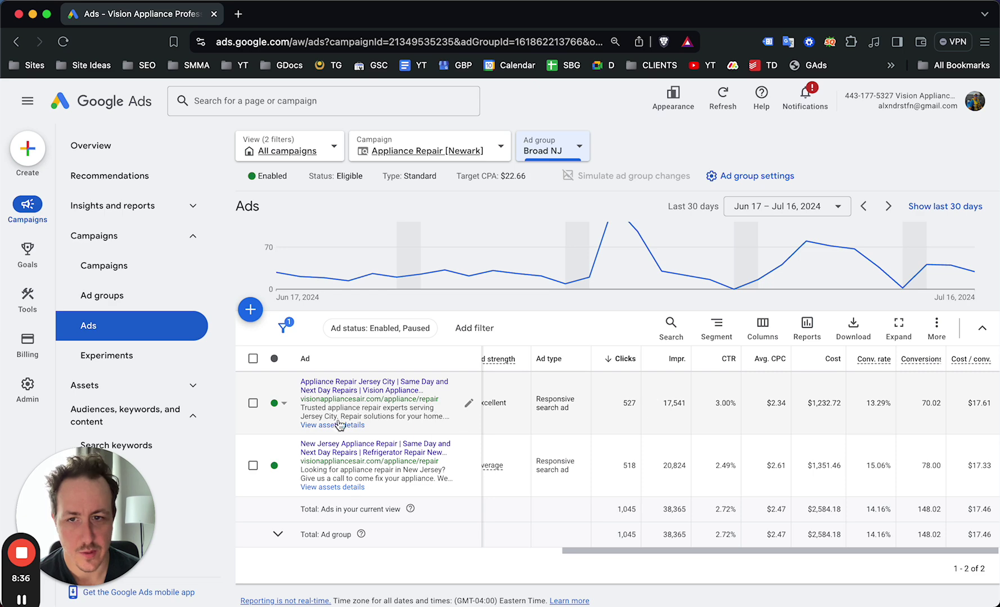
Step: Review the final URL, headlines, descriptions and assets of the "Appliance Repair Jersey City" ad in its editor, then exit without saving
click(467, 402)
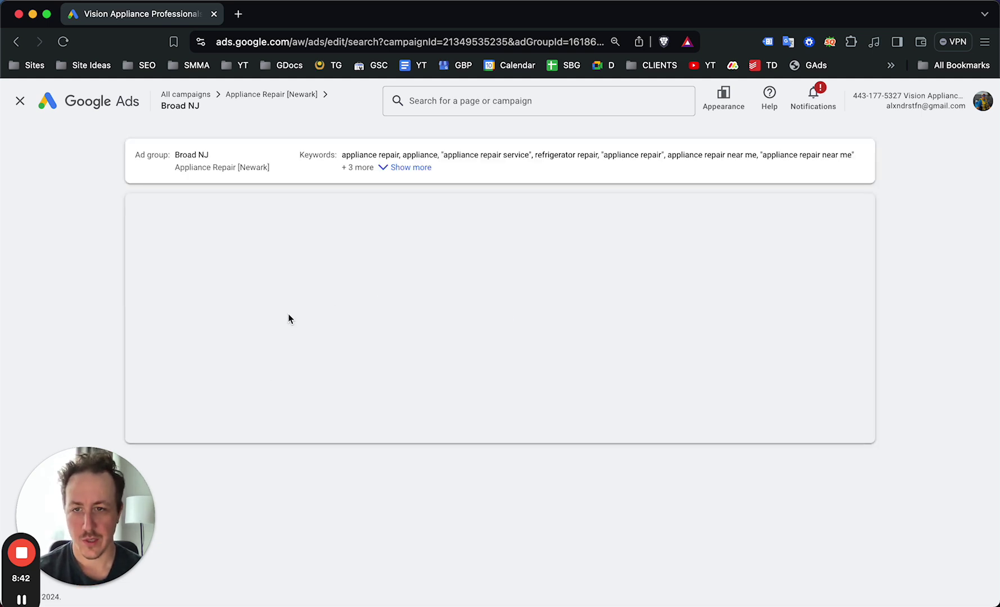
drag(85, 504, 934, 513)
scroll(307, 321, down, 1)
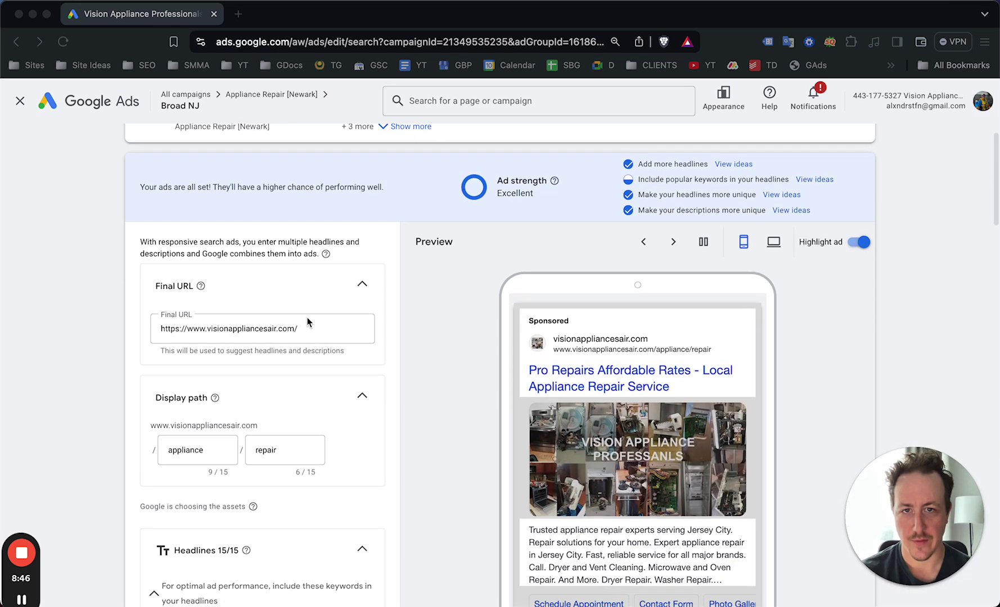
scroll(308, 322, down, 15)
scroll(308, 322, down, 2)
scroll(299, 434, down, 2)
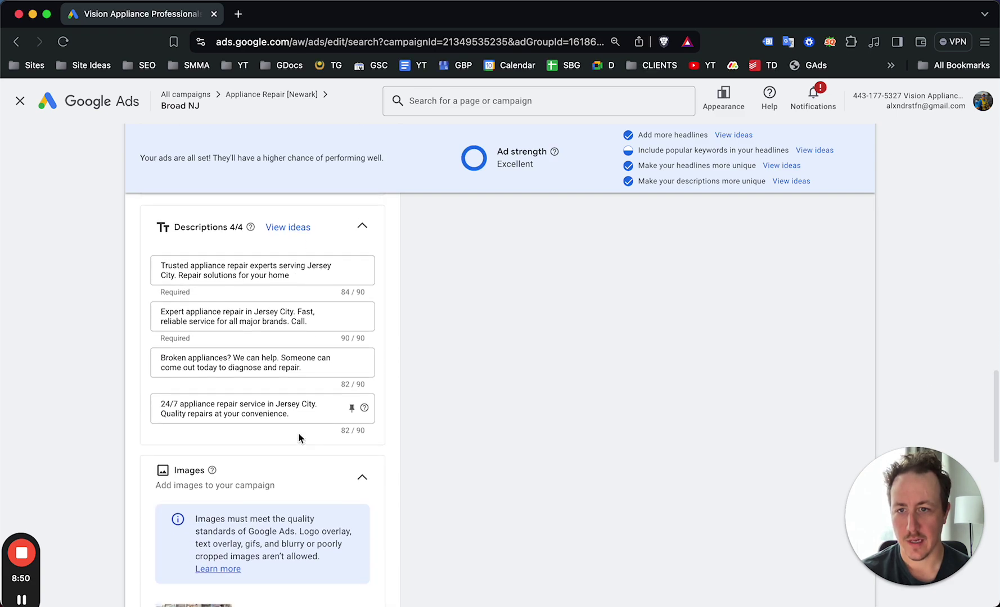
scroll(349, 440, up, 15)
scroll(349, 439, down, 20)
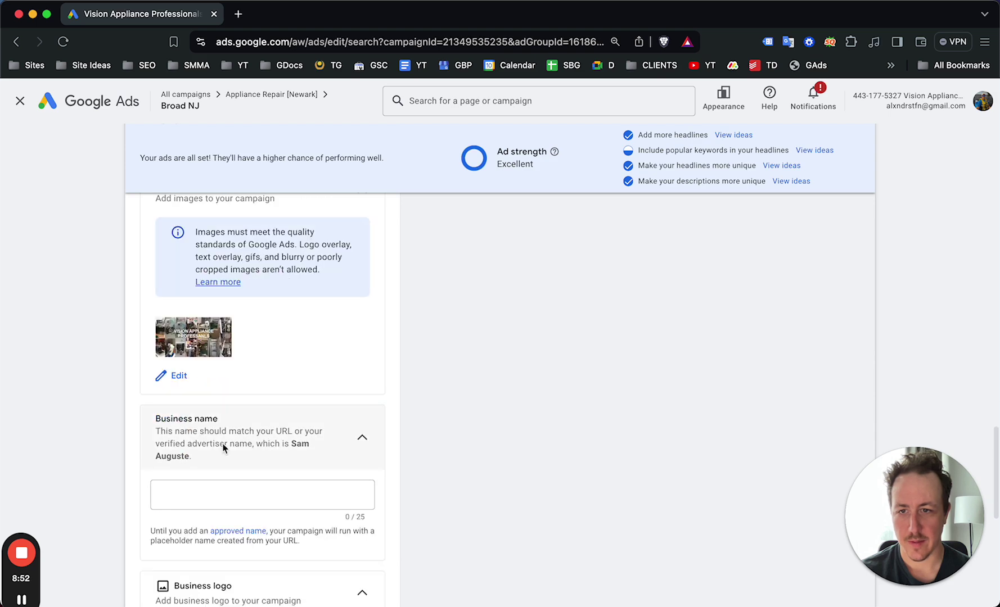
scroll(214, 337, down, 8)
scroll(229, 336, up, 2)
scroll(229, 335, down, 2)
click(196, 560)
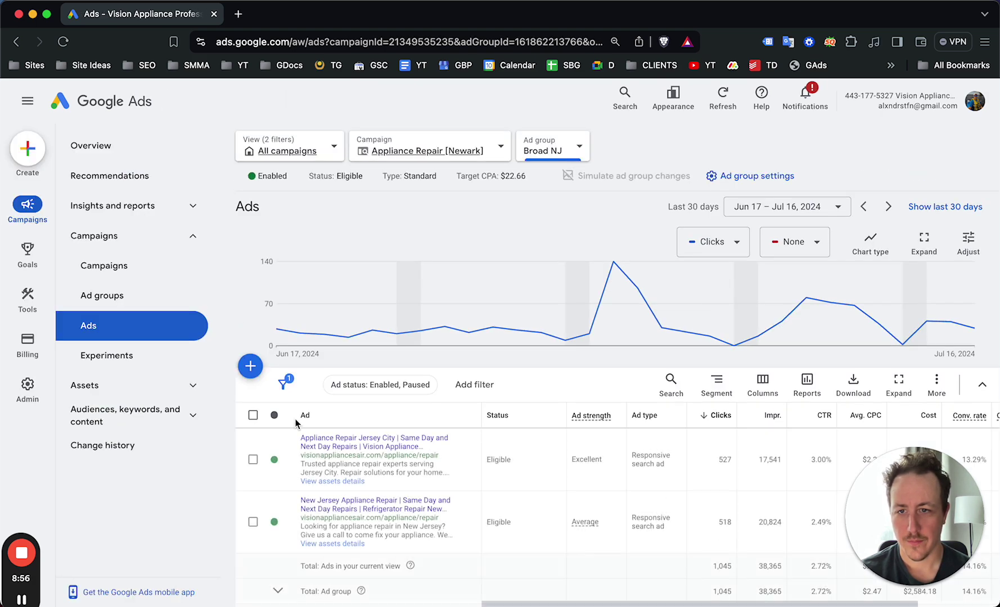
Step: Inspect the final URL, pinned headlines, descriptions and sitelinks of the "New Jersey Appliance Repair" ad in its editor, then exit without saving
click(466, 454)
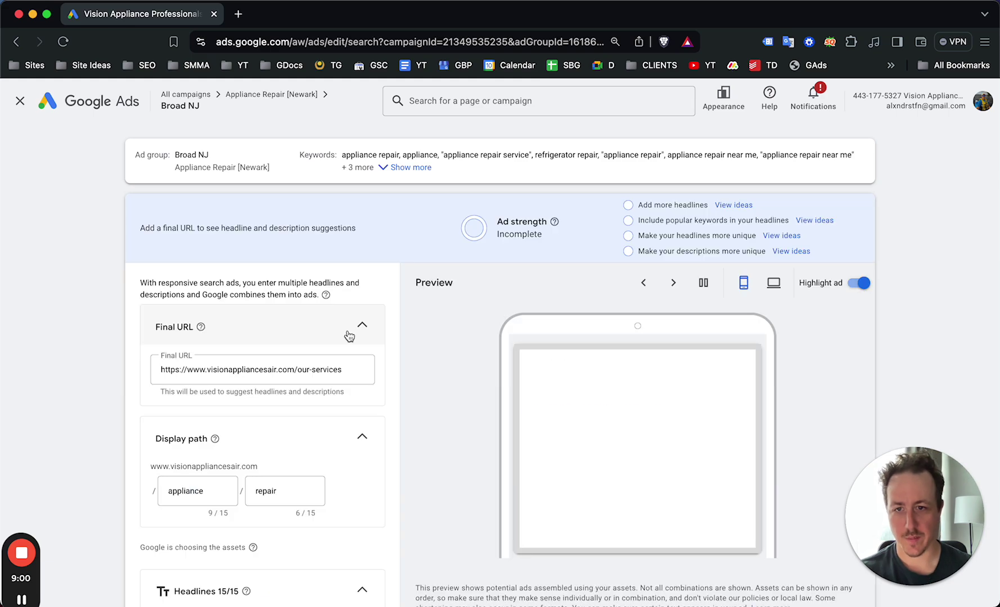
scroll(348, 336, down, 10)
scroll(349, 336, down, 8)
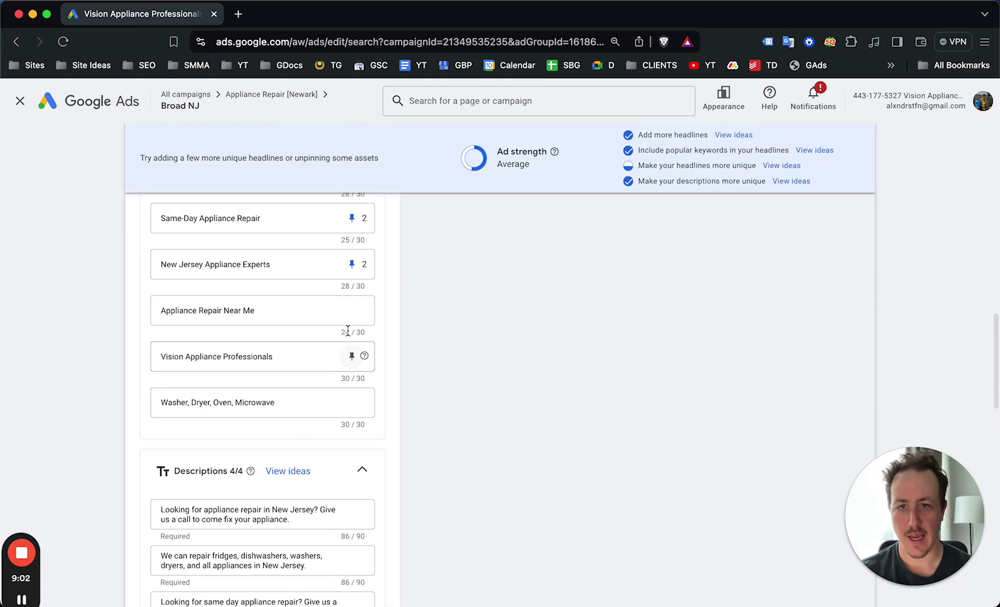
scroll(349, 336, up, 17)
scroll(348, 336, down, 20)
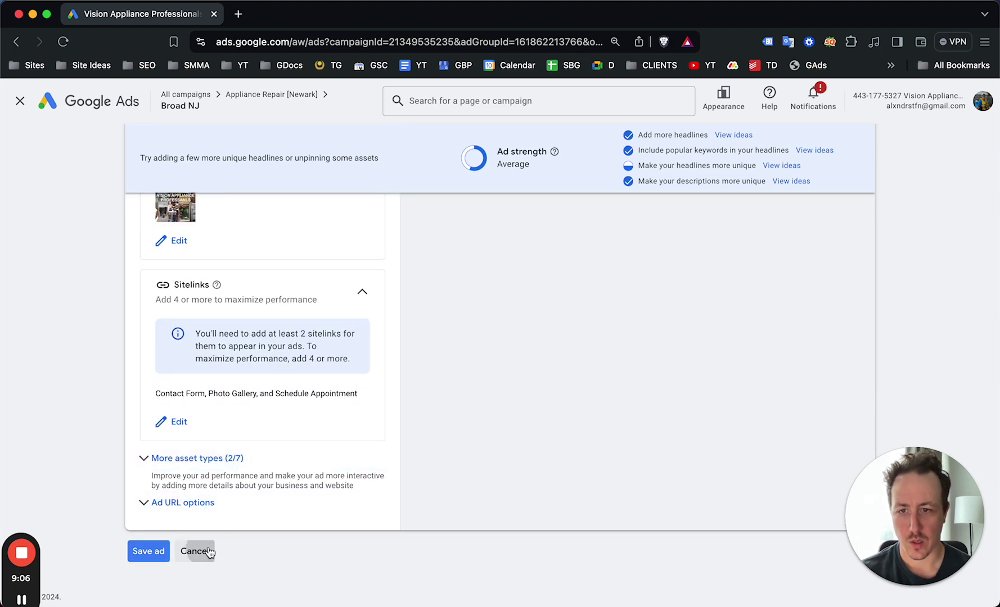
click(195, 551)
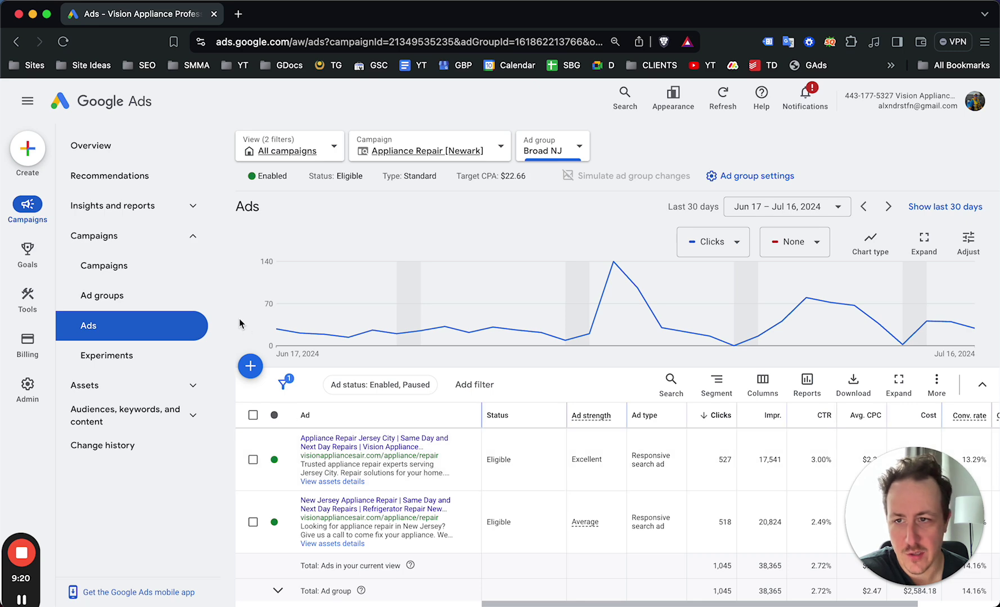
Step: Open the Assets report for Broad NJ and examine the account-level callouts and the totals per asset type
click(163, 386)
click(144, 413)
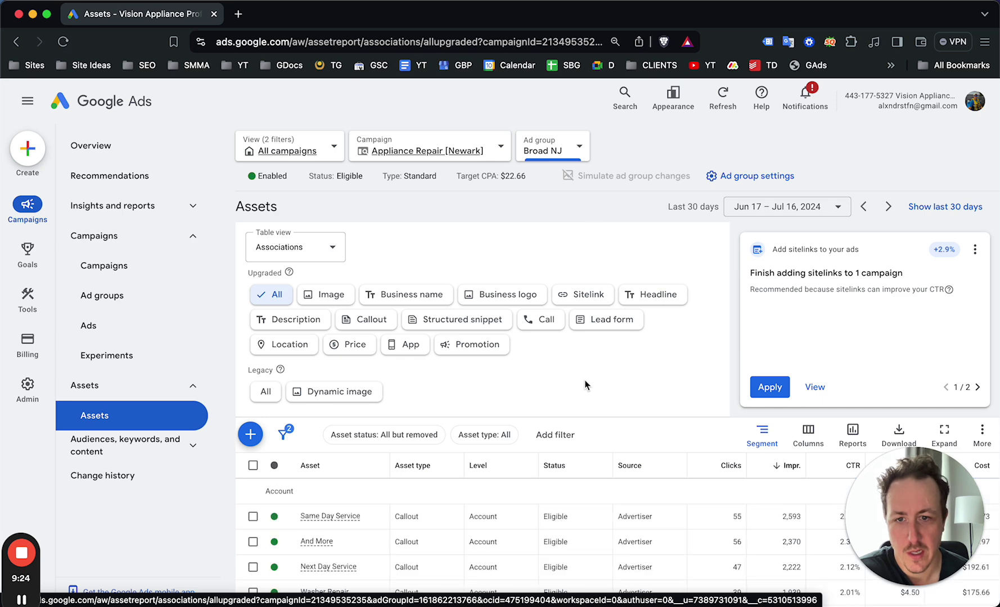
scroll(585, 385, down, 5)
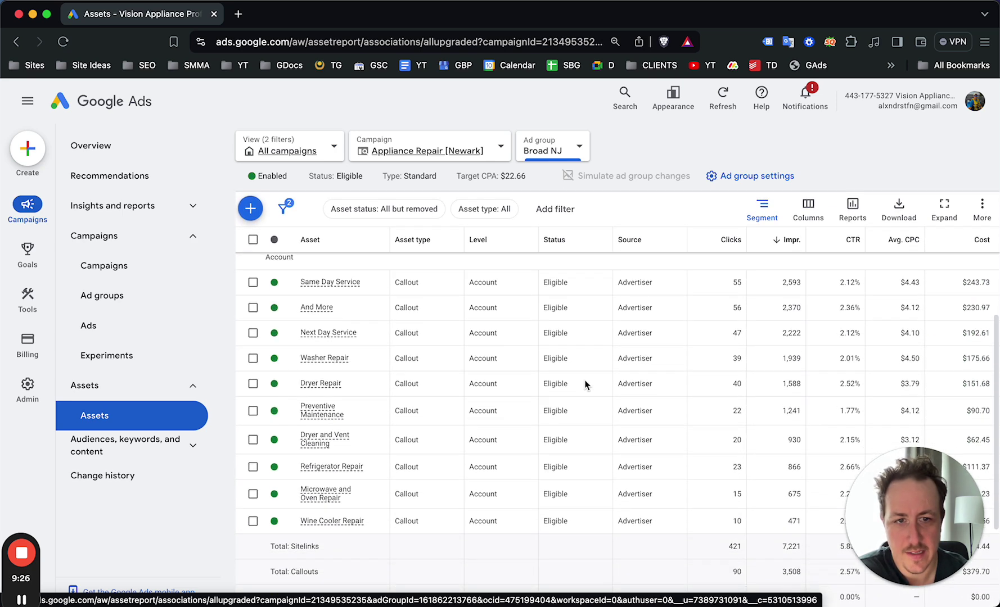
drag(903, 514, 72, 513)
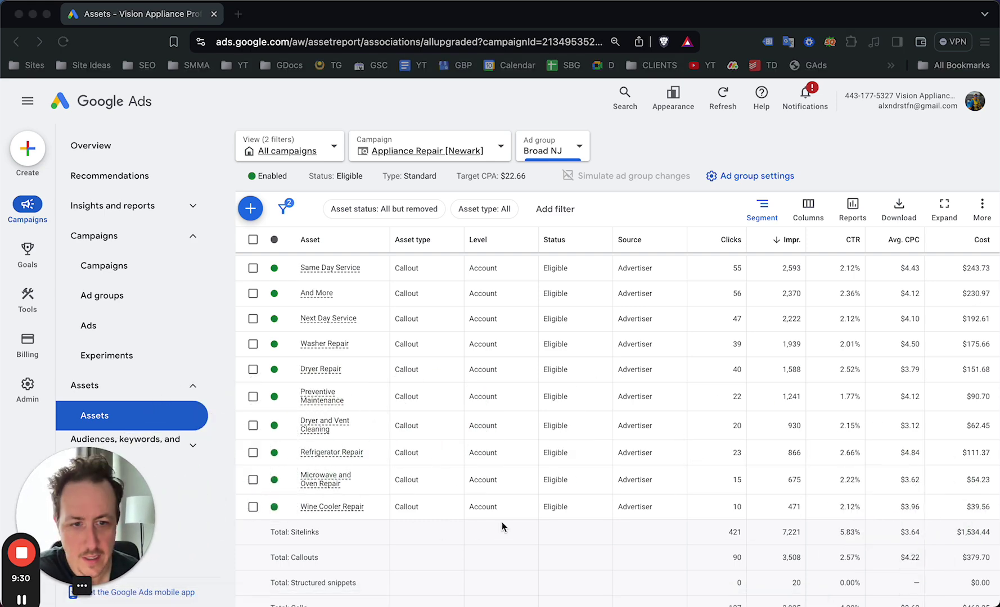
scroll(663, 523, down, 1)
scroll(664, 523, down, 3)
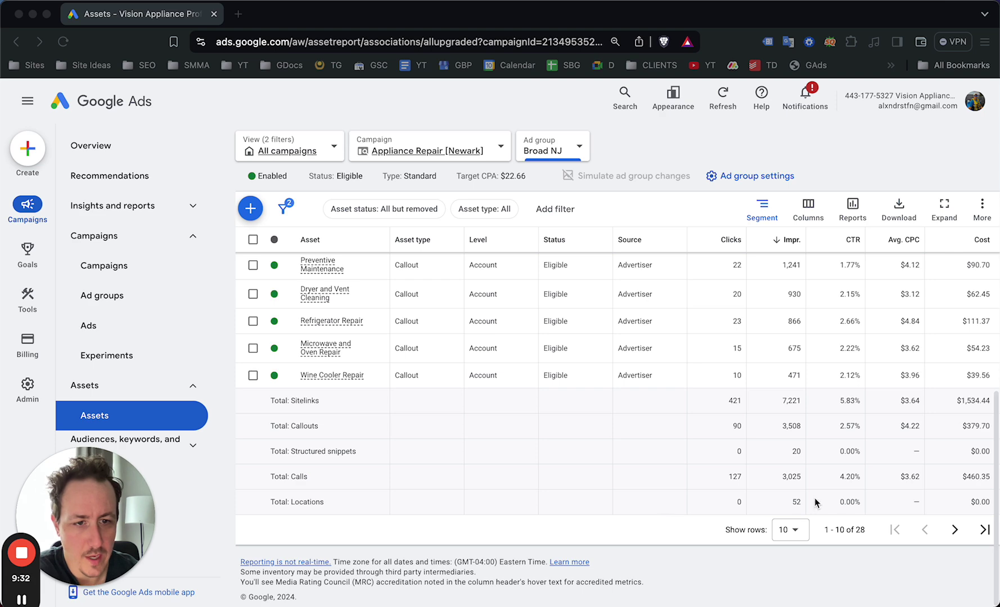
Step: Show 100 assets per page and review the performance and status of the account-level and campaign-level assets
click(807, 536)
click(804, 536)
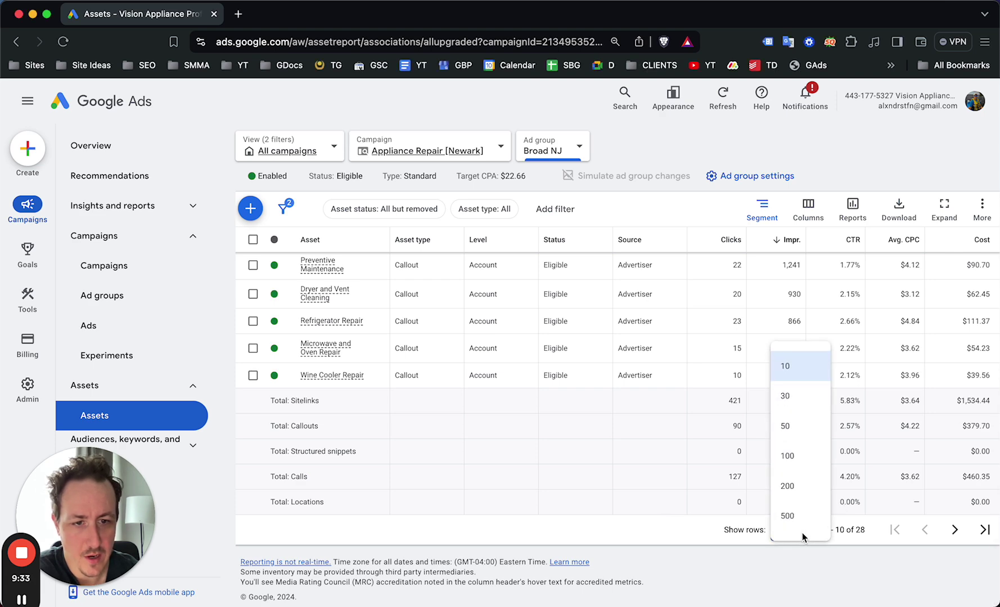
click(797, 463)
scroll(675, 439, down, 5)
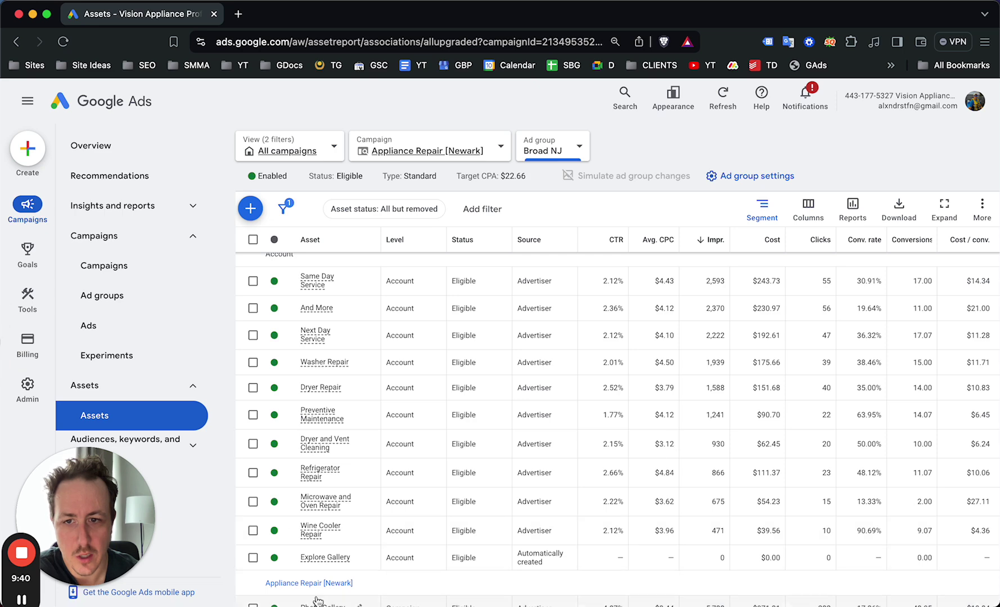
scroll(405, 579, down, 3)
scroll(405, 576, down, 1)
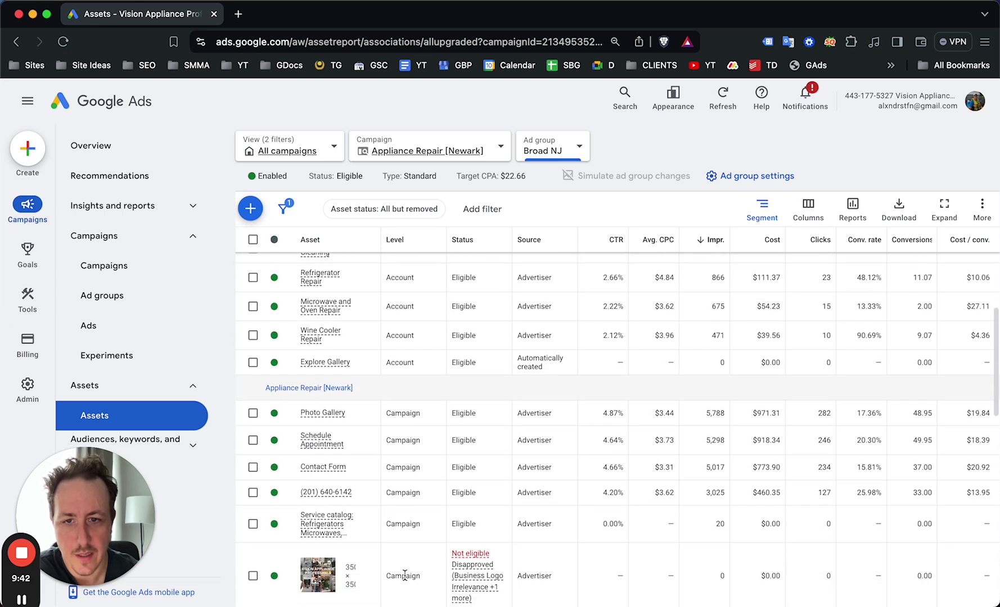
scroll(484, 466, down, 1)
scroll(484, 466, up, 2)
scroll(484, 463, up, 5)
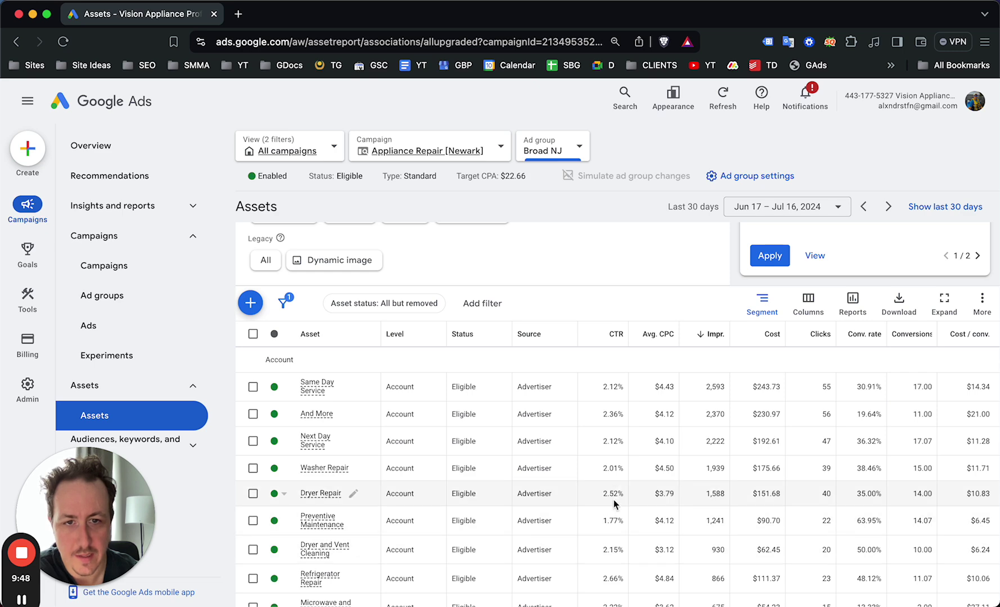
Step: Return to the Ads report, switch it to the Dryer Repair ad group and check its ad's conversion metrics
click(112, 326)
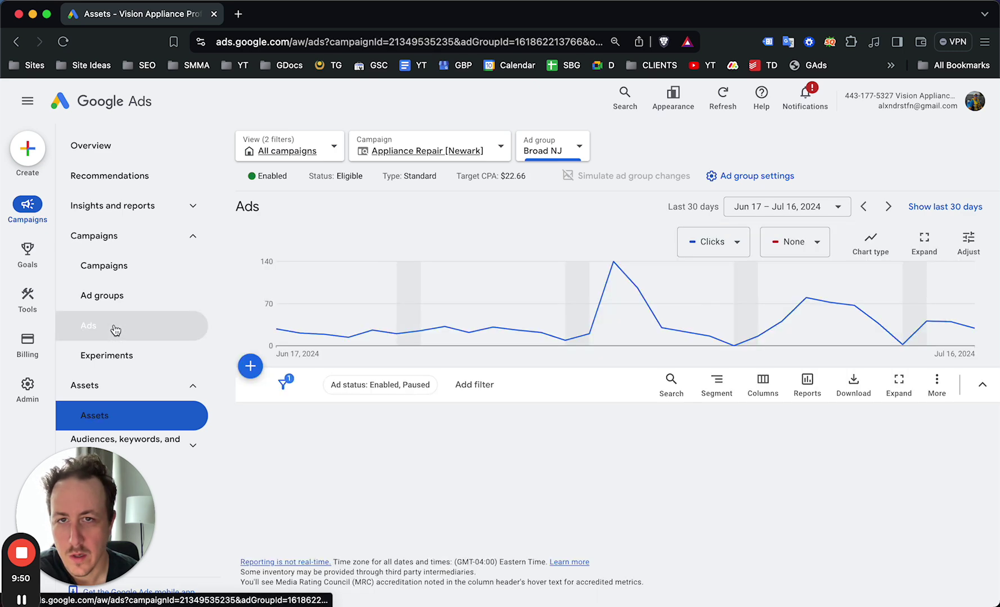
click(551, 151)
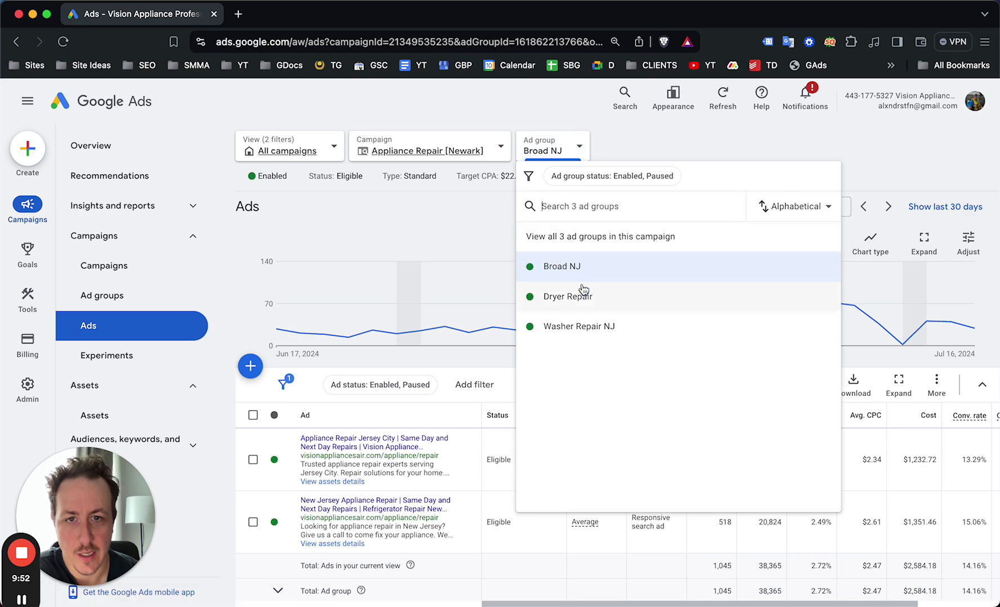
click(578, 293)
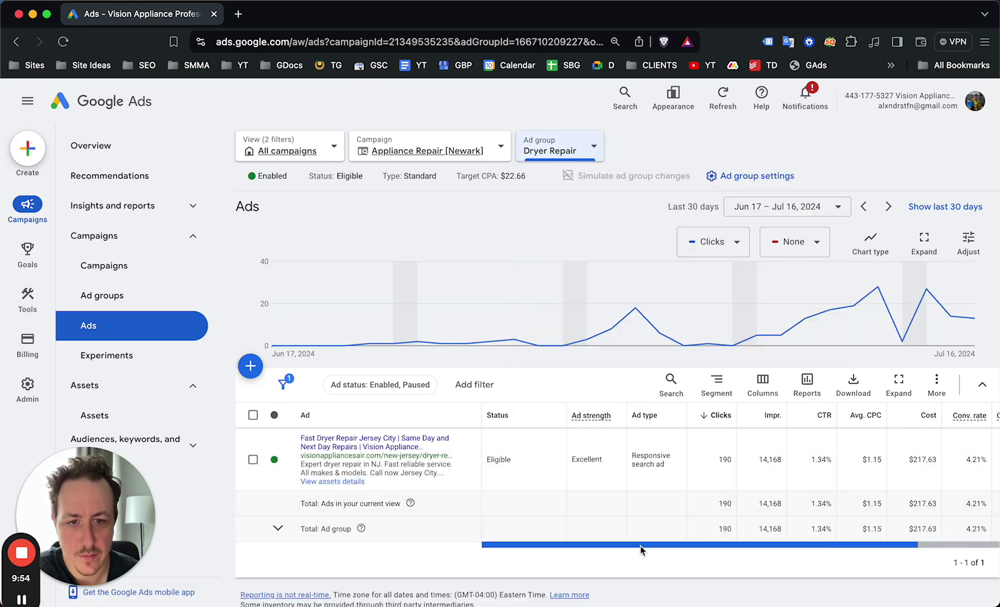
drag(607, 547, 814, 556)
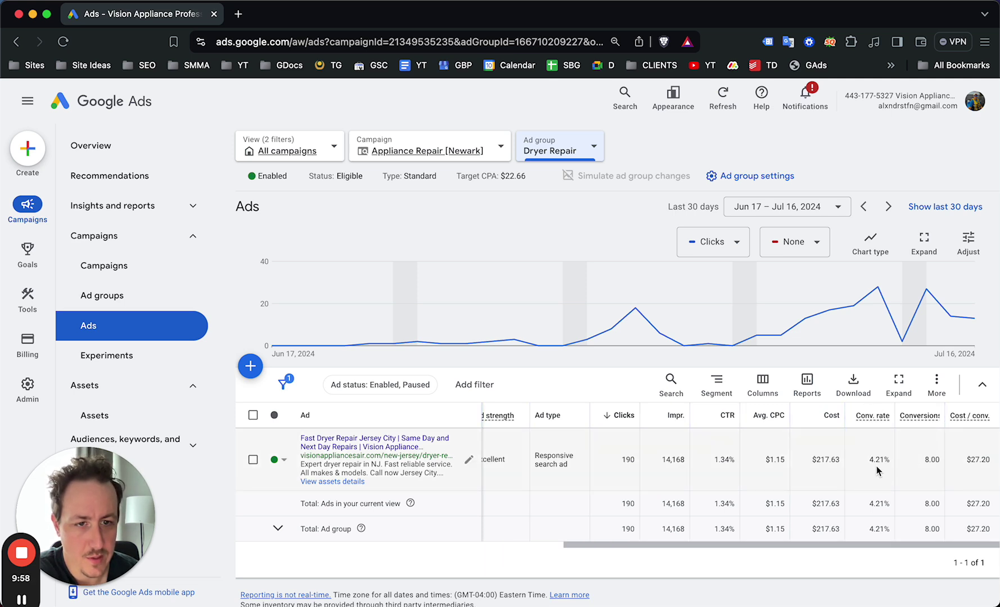
Step: Review the final URL, display path, headlines and descriptions of the Dryer Repair ad in its editor, then close it without saving
click(469, 460)
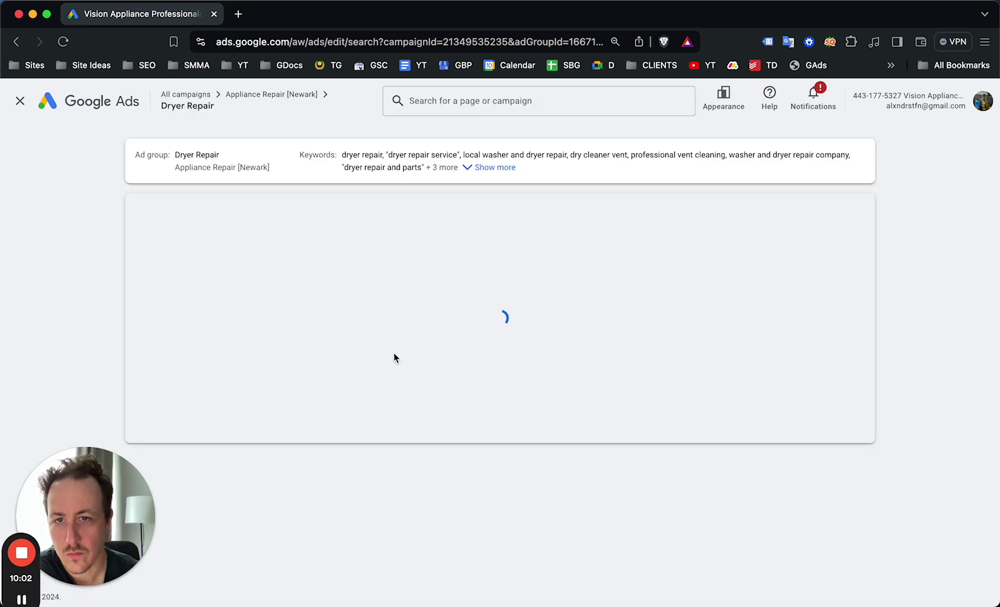
click(299, 371)
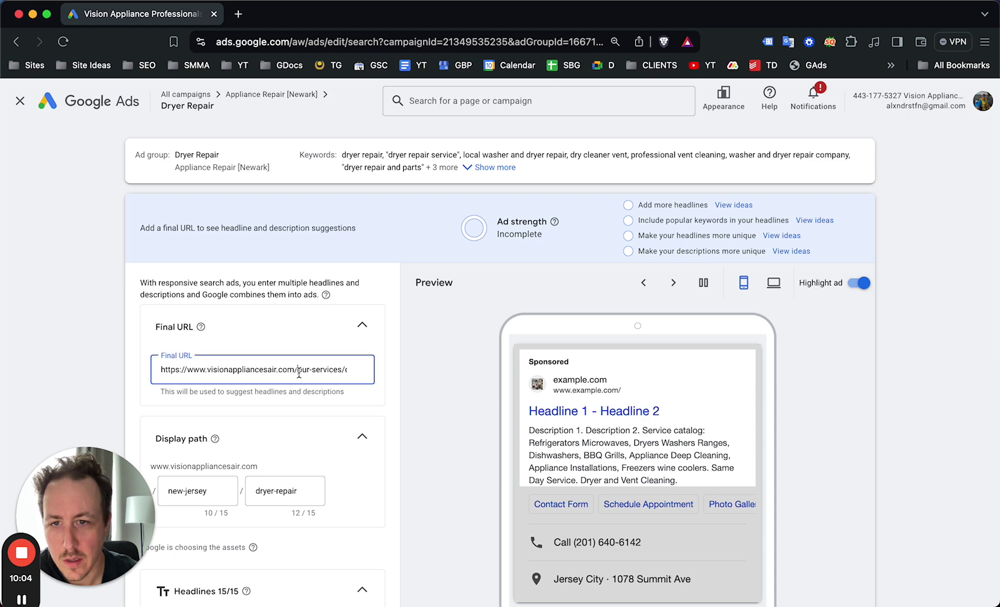
click(398, 373)
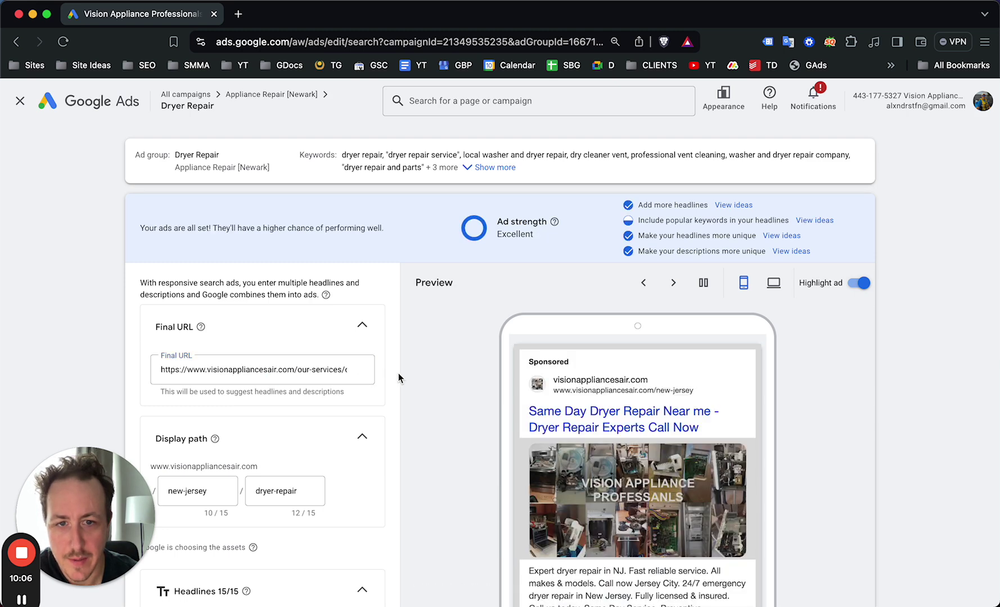
scroll(398, 373, down, 5)
scroll(253, 339, down, 7)
scroll(252, 339, down, 2)
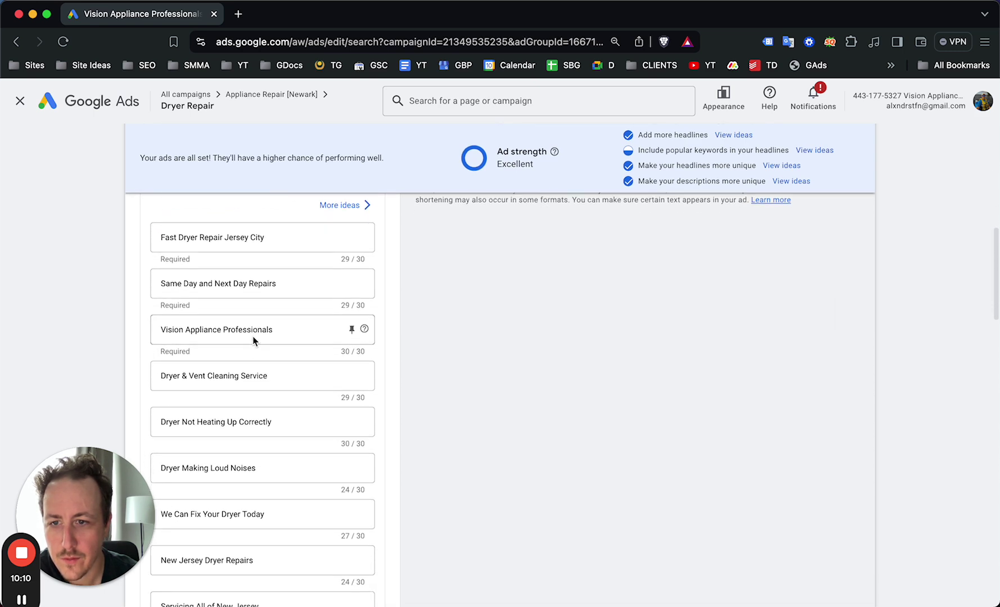
scroll(252, 377, down, 10)
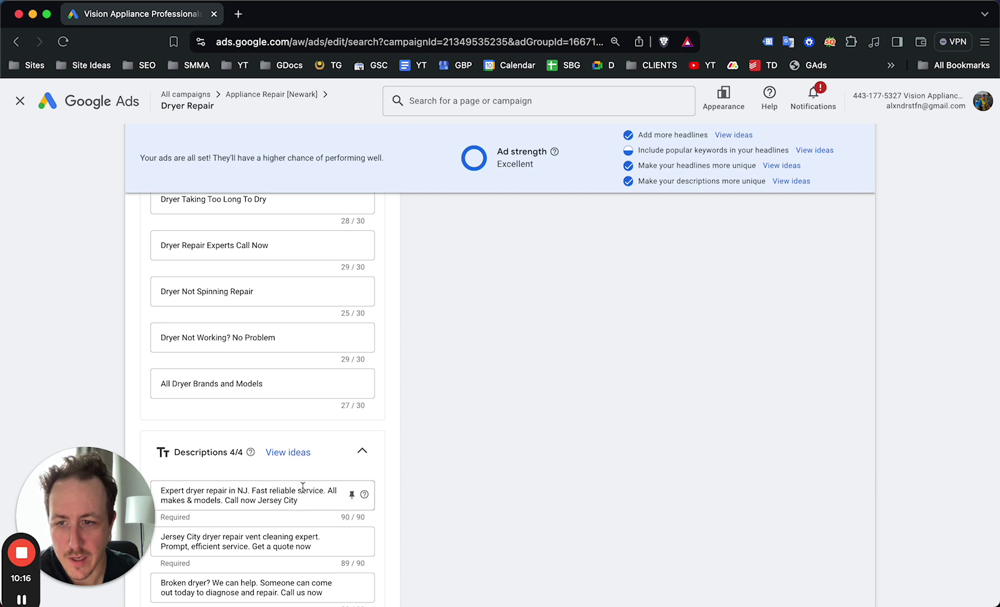
click(17, 101)
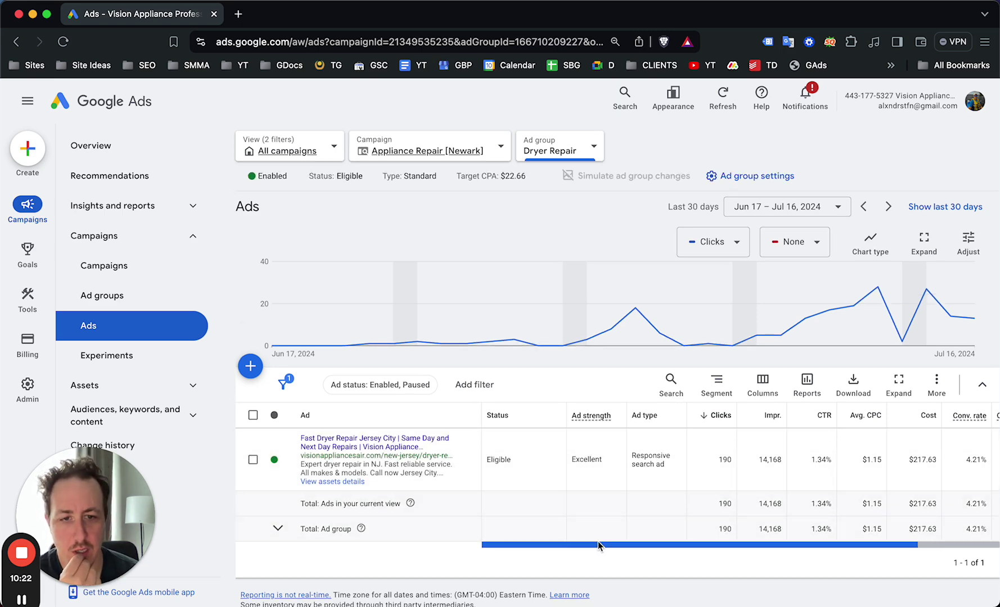
Step: Recheck the Dryer Repair ad's conversion metrics, then switch the Ads report to the Washer Repair NJ ad group
scroll(597, 541, right, 3)
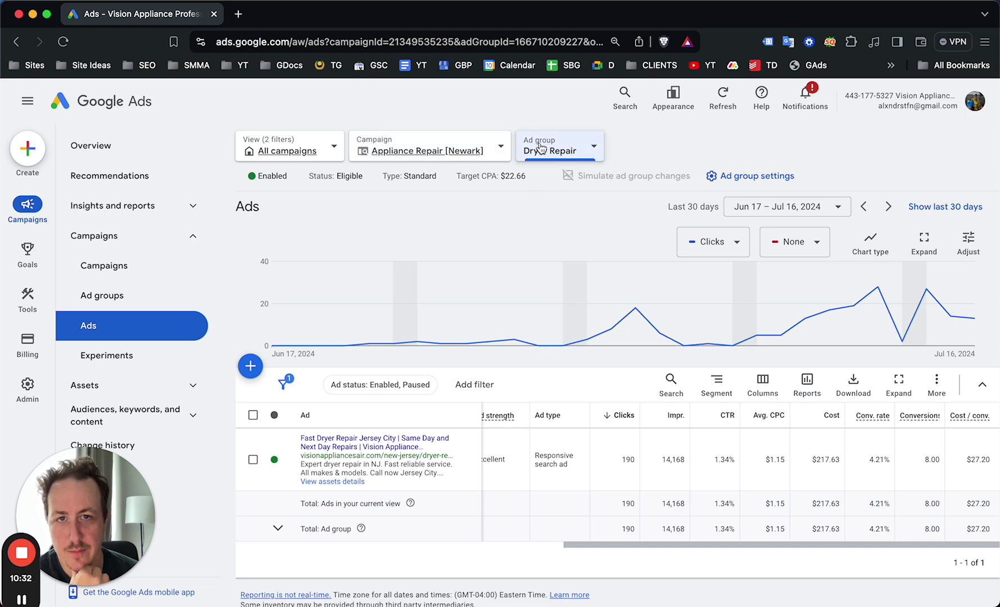
click(539, 149)
click(552, 330)
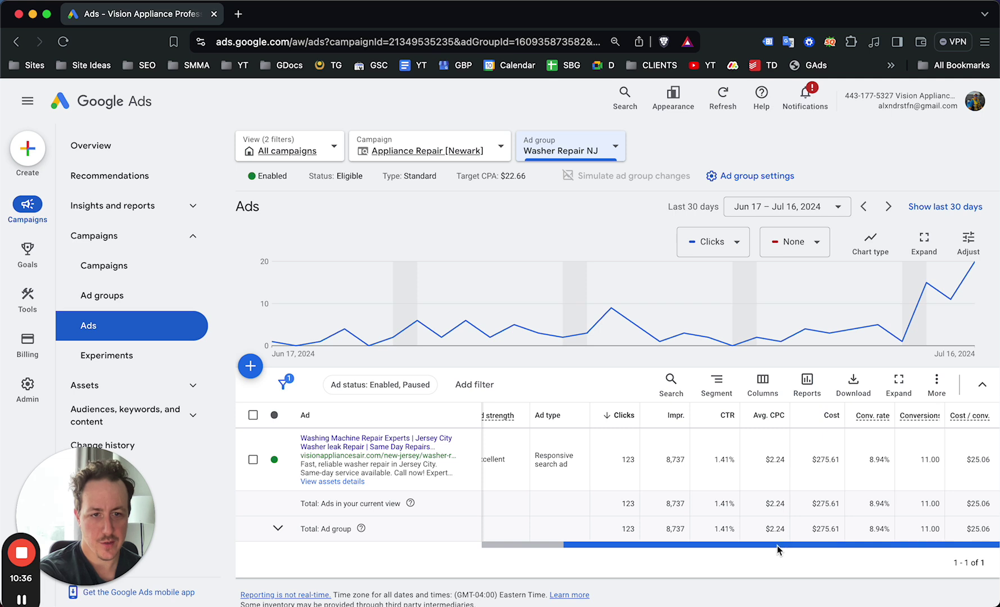
Step: Open the Washer Repair NJ ad in its editor and review its final URL, display path and headlines
scroll(837, 545, left, 3)
drag(803, 542, 743, 541)
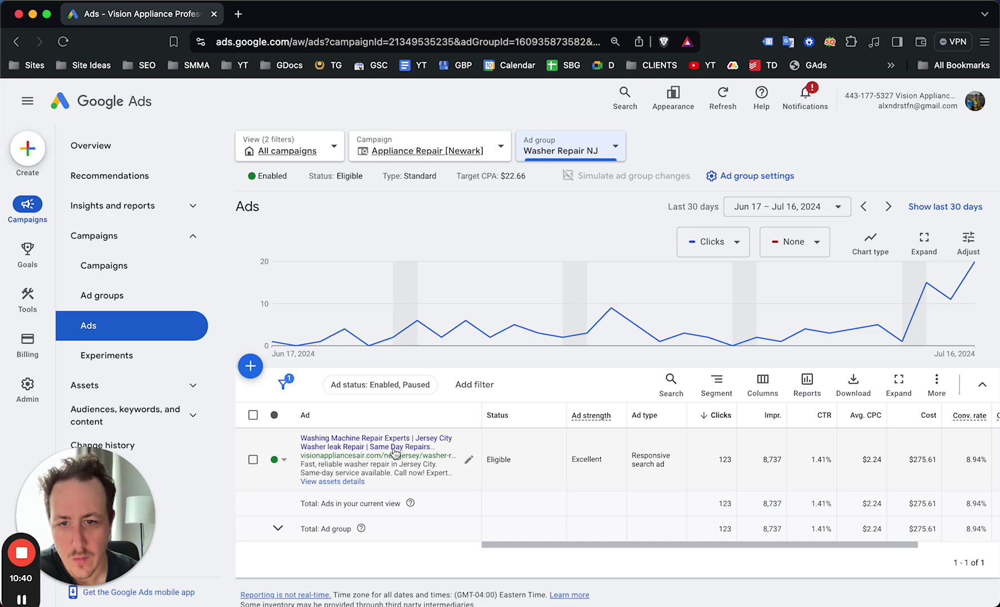
click(471, 461)
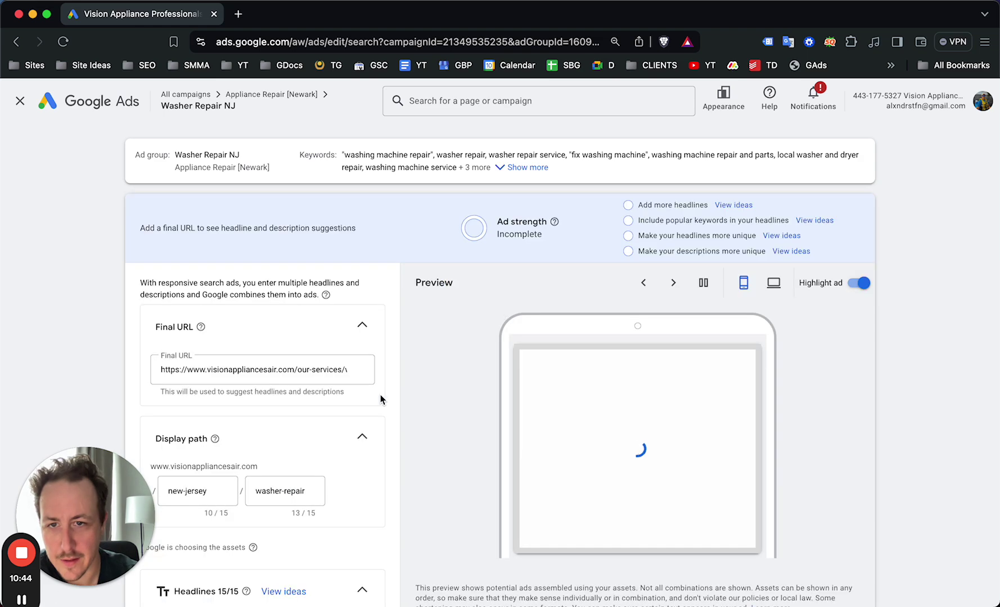
scroll(305, 357, down, 3)
scroll(305, 357, down, 15)
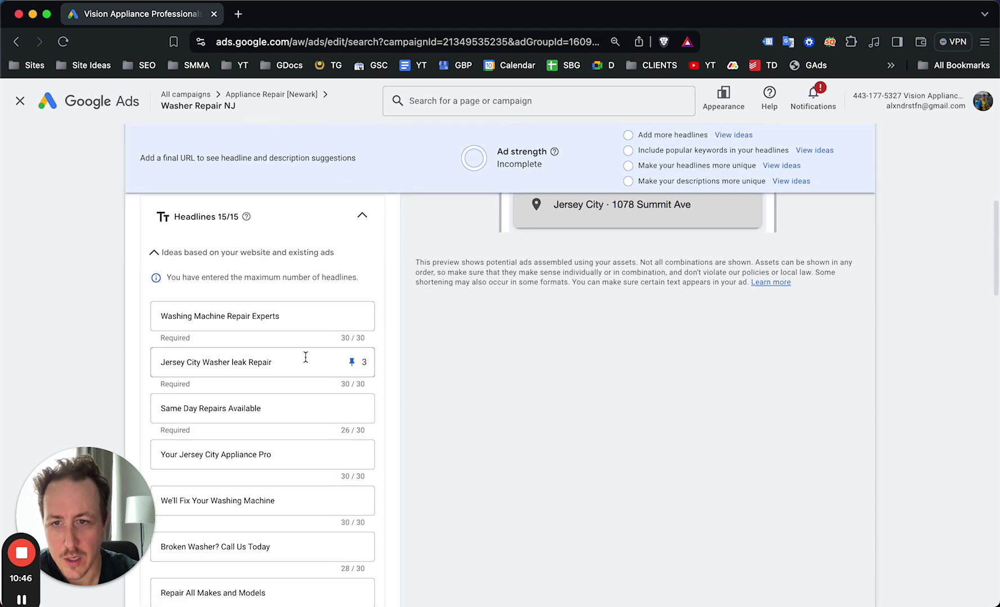
scroll(305, 357, up, 10)
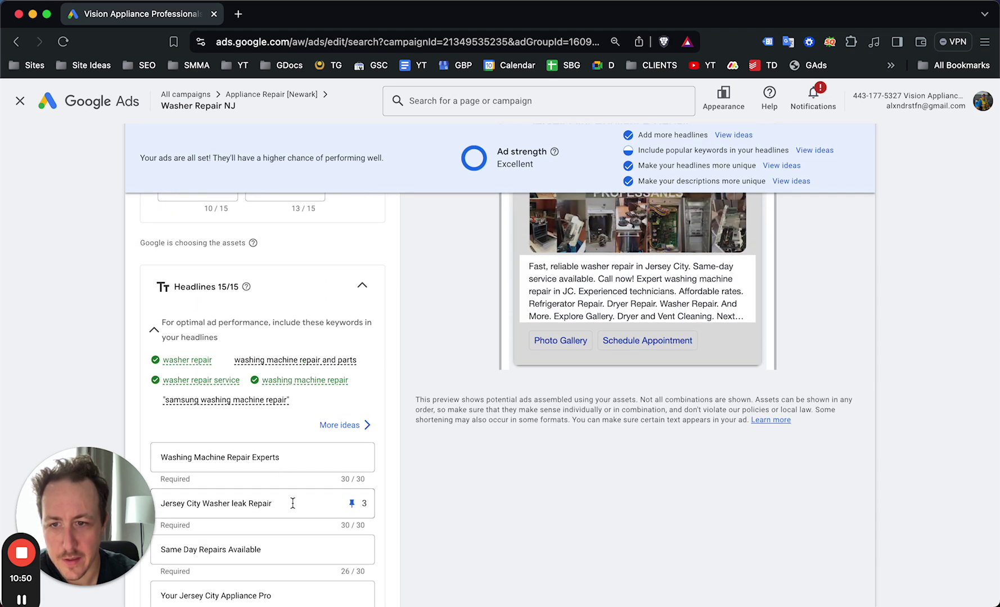
scroll(392, 500, up, 5)
scroll(392, 500, down, 4)
Step: Review the Washer Repair NJ ad's descriptions, images and business name section, then close the editor without saving
scroll(328, 514, down, 18)
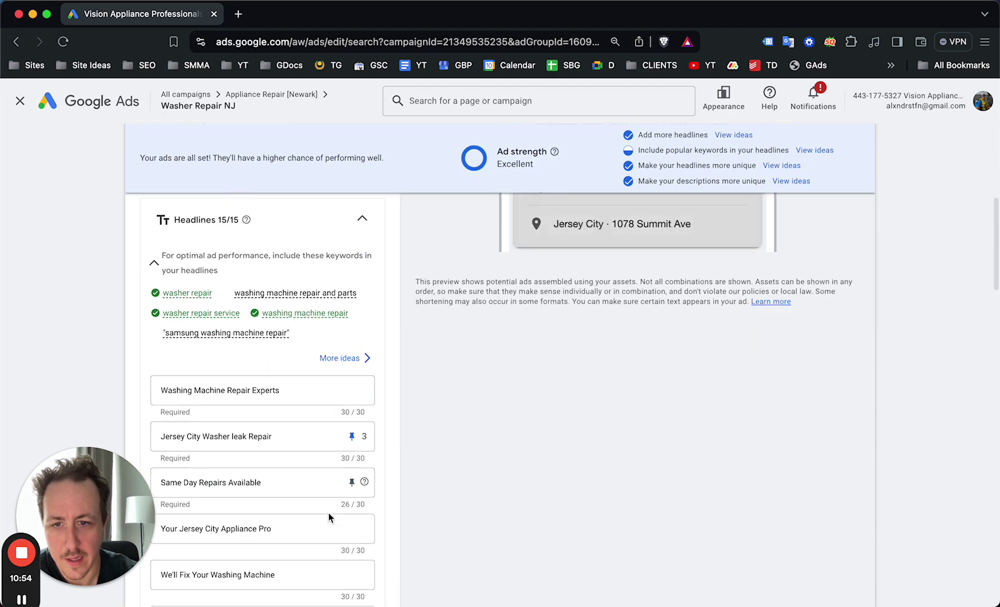
scroll(328, 513, down, 3)
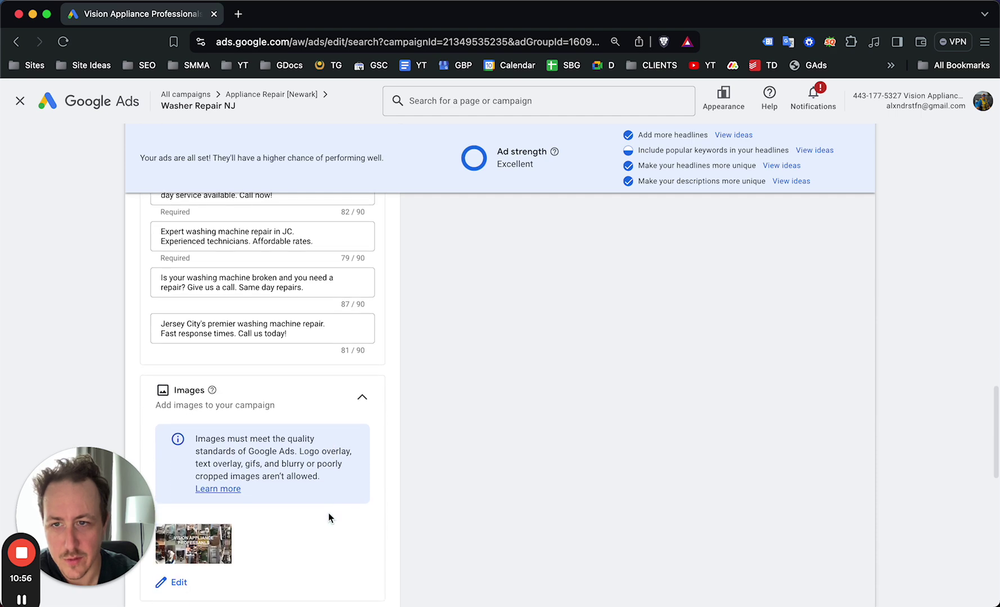
scroll(332, 287, up, 3)
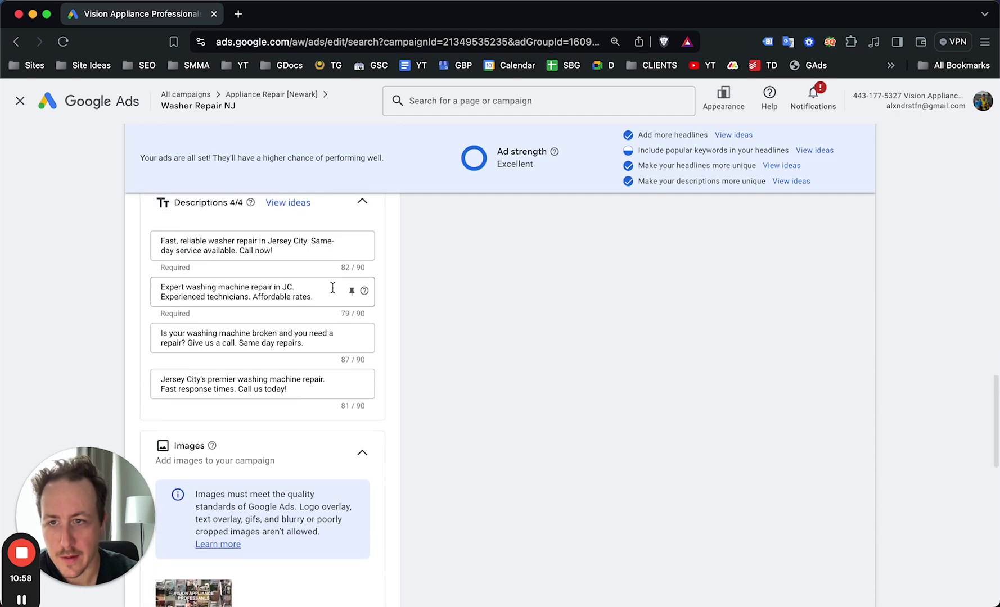
scroll(332, 288, down, 10)
scroll(332, 287, down, 4)
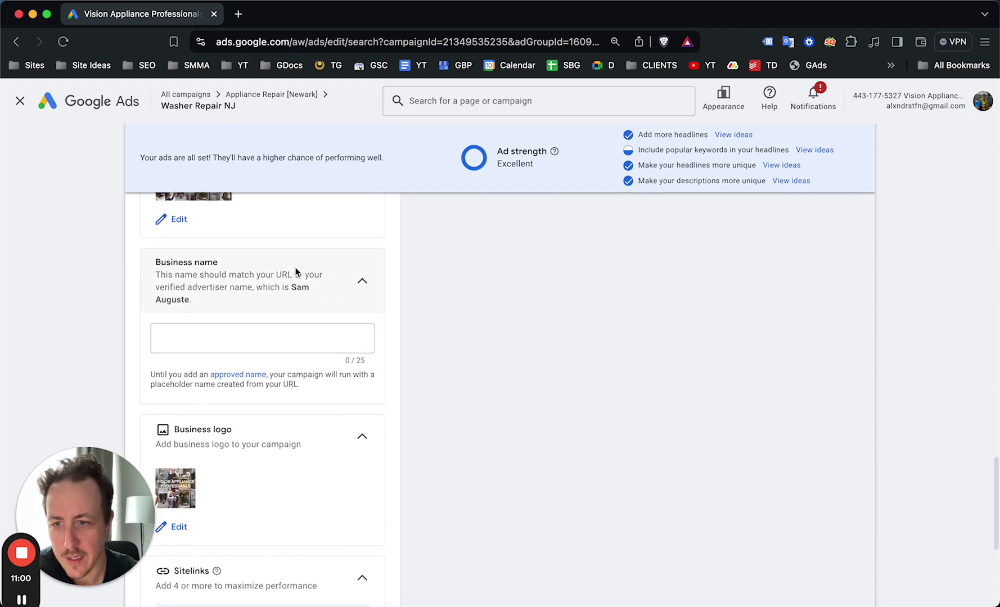
click(18, 101)
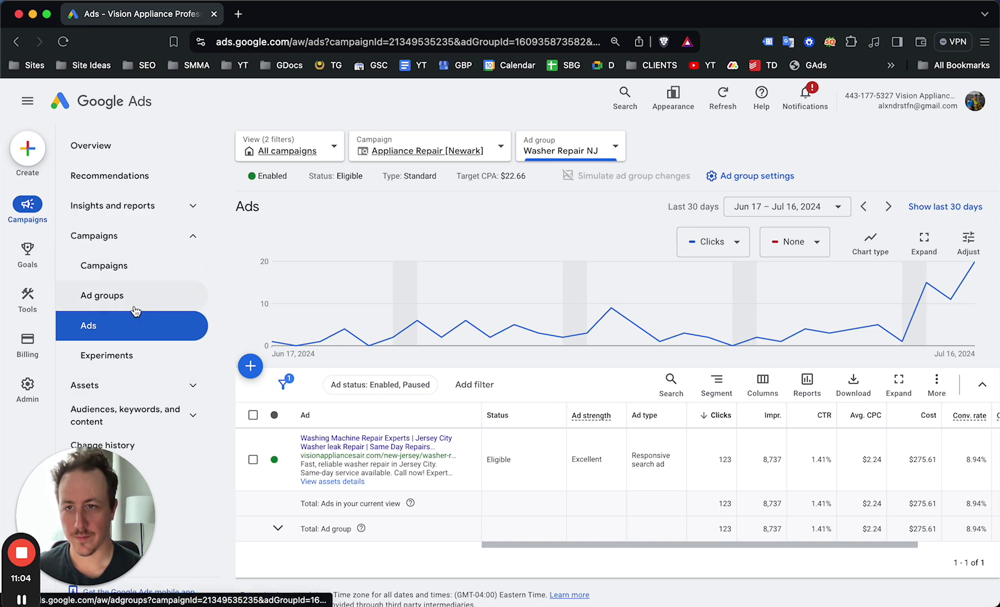
Step: Open the Appliance Repair [Newark] campaign's ad groups and compare their conversions, cost per conversion, clicks, CTR, cost and conversion rate
click(120, 281)
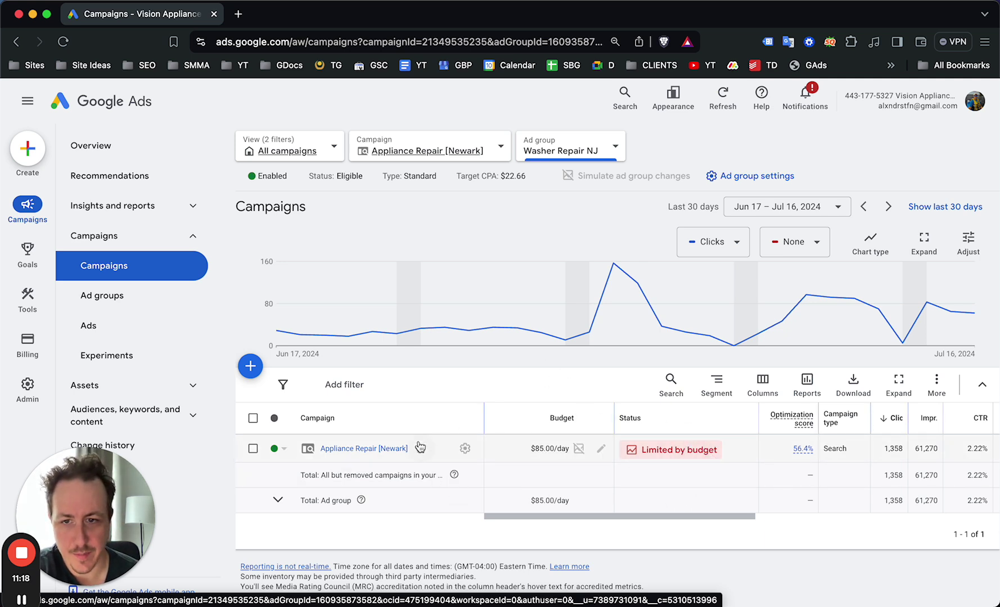
click(364, 449)
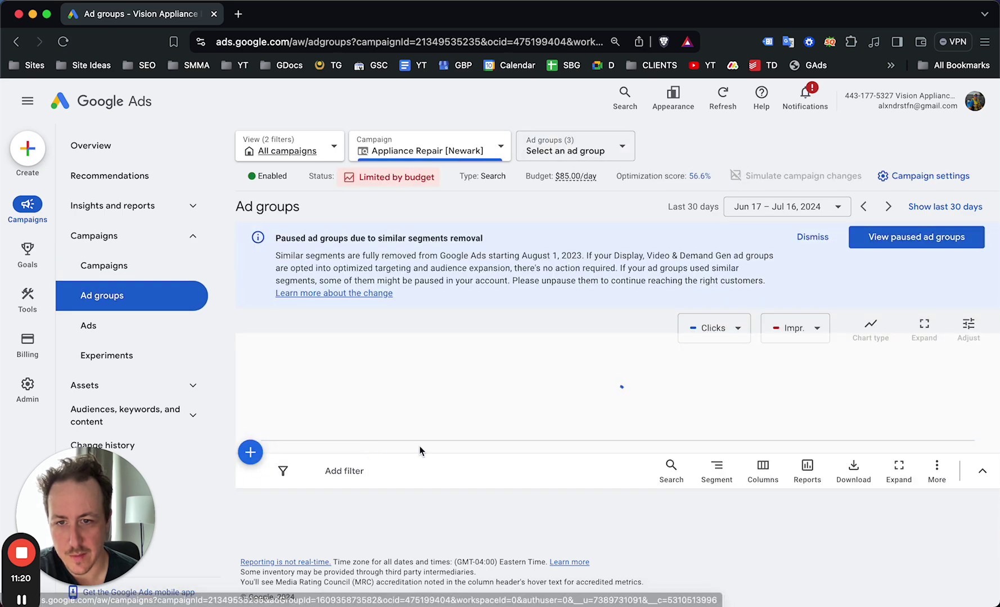
scroll(487, 438, down, 2)
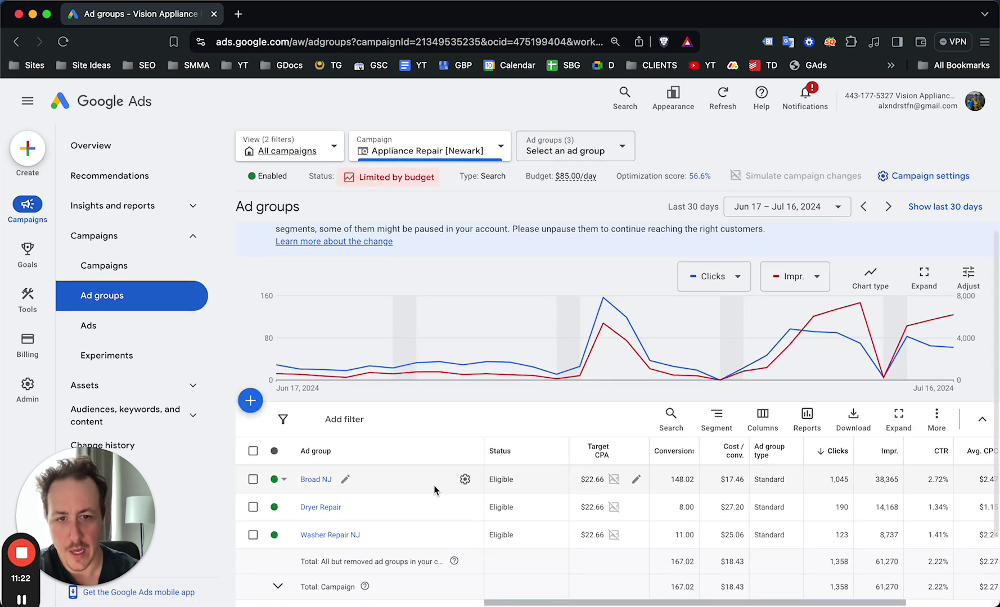
scroll(435, 495, down, 2)
scroll(436, 494, right, 3)
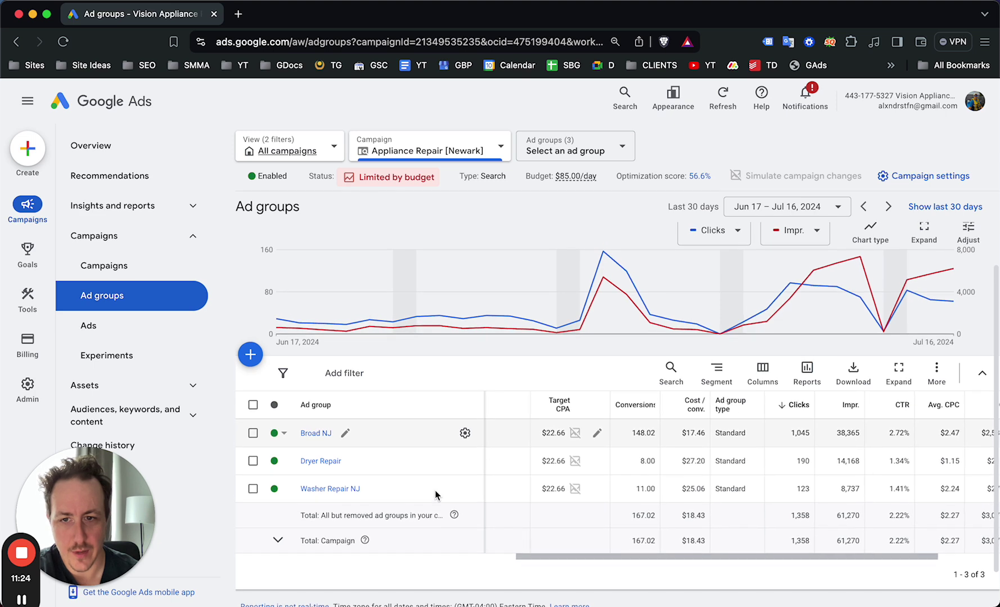
scroll(435, 495, down, 1)
scroll(435, 495, right, 1)
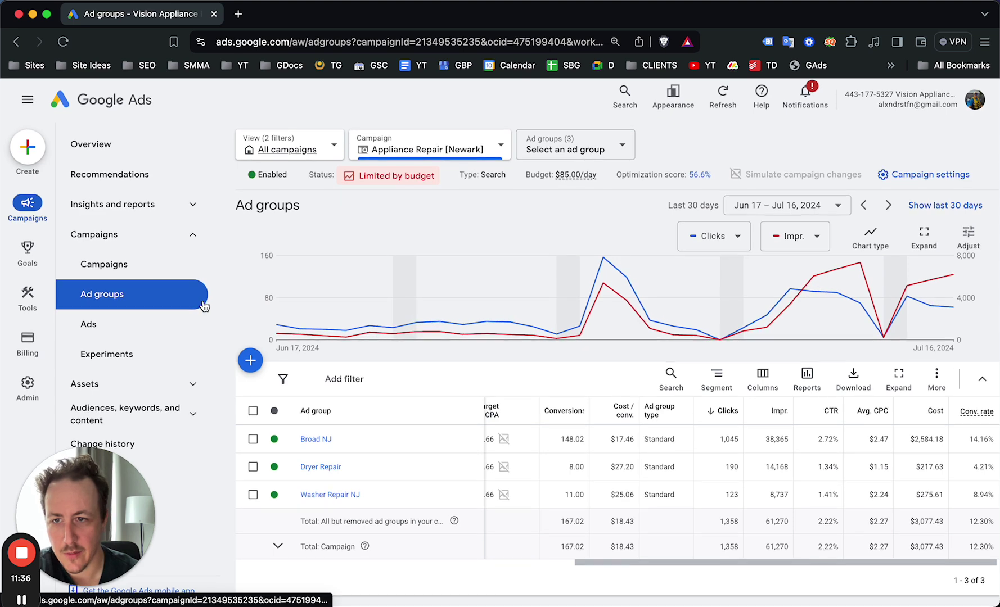
Step: Open the search keywords report for the Appliance Repair [Newark] campaign and bring its keyword table into view
drag(89, 475, 922, 478)
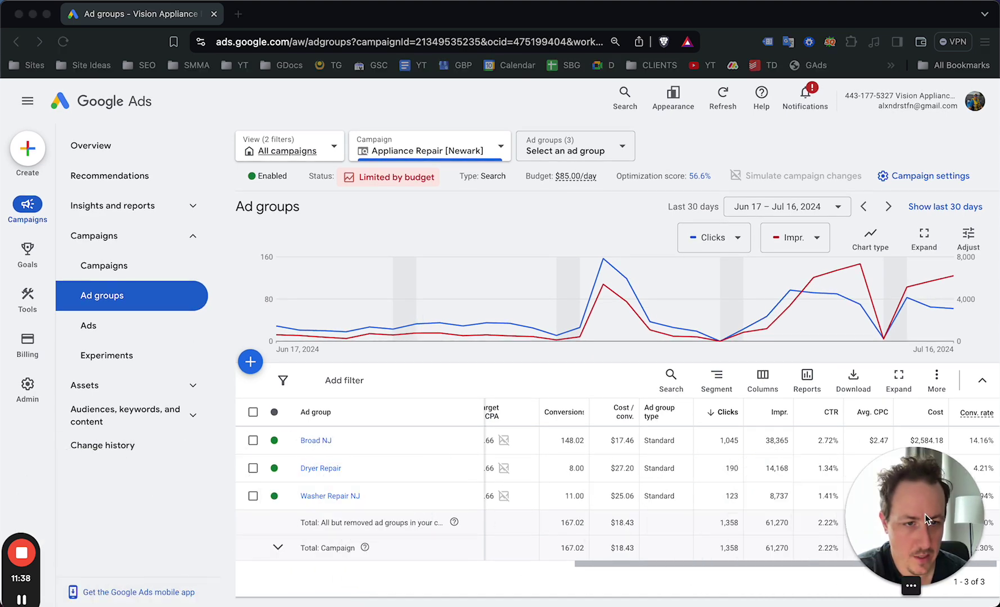
click(161, 418)
click(144, 445)
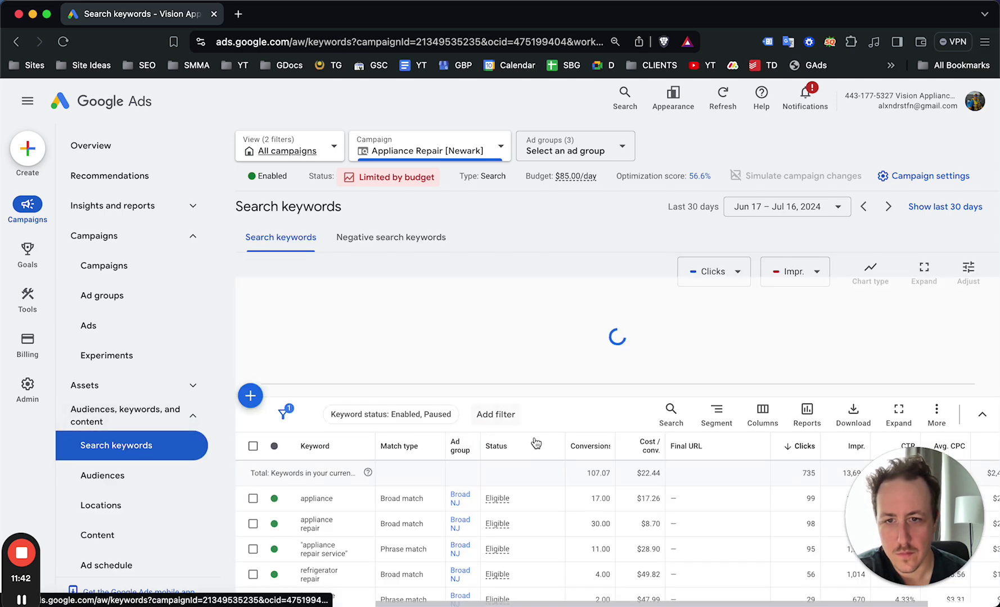
scroll(543, 444, down, 3)
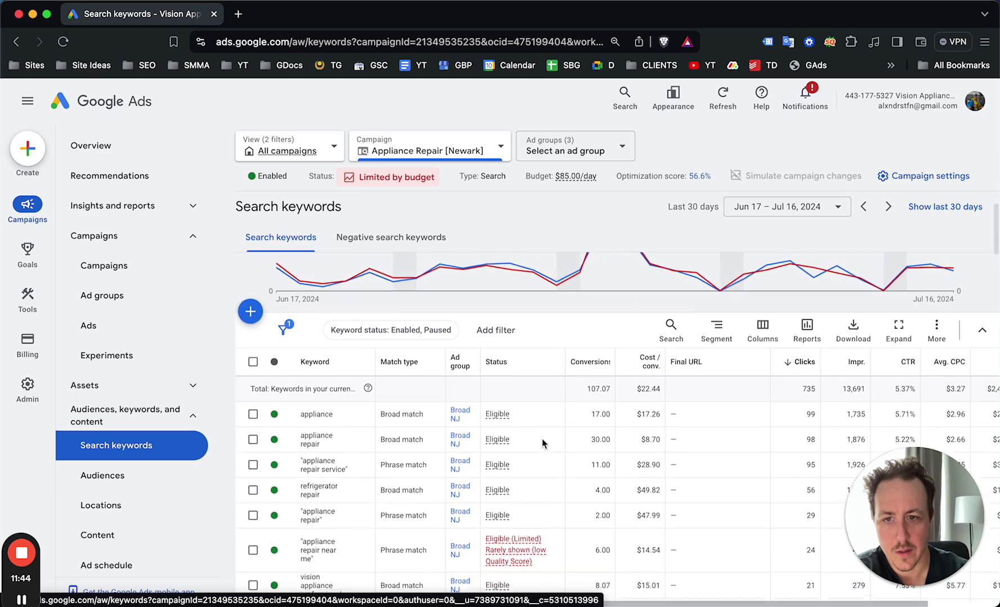
Step: Expand the Insights and reports section and narrow the Final URL column in the keyword table
click(181, 218)
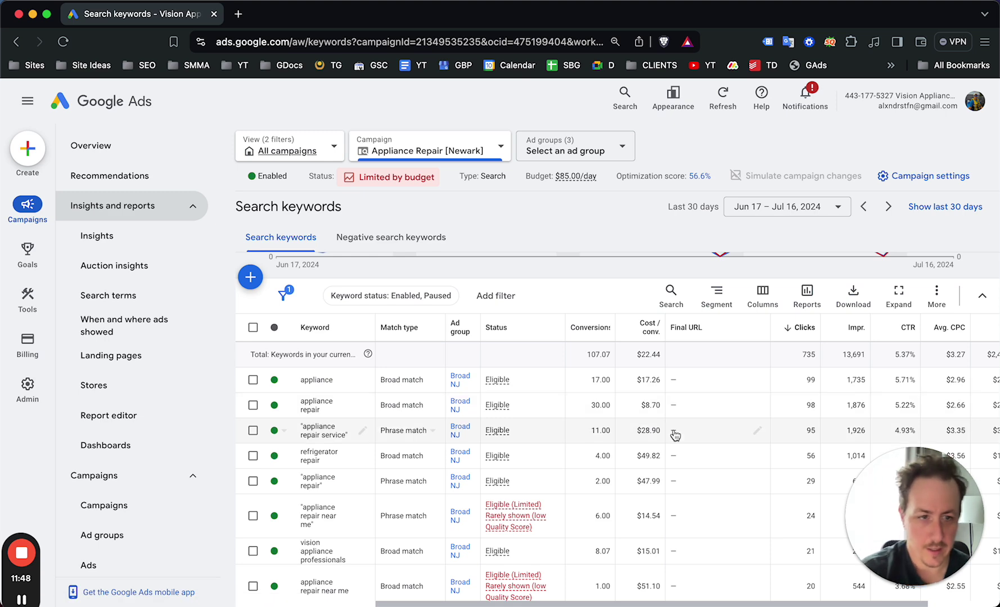
click(922, 506)
drag(922, 506, 923, 134)
click(773, 332)
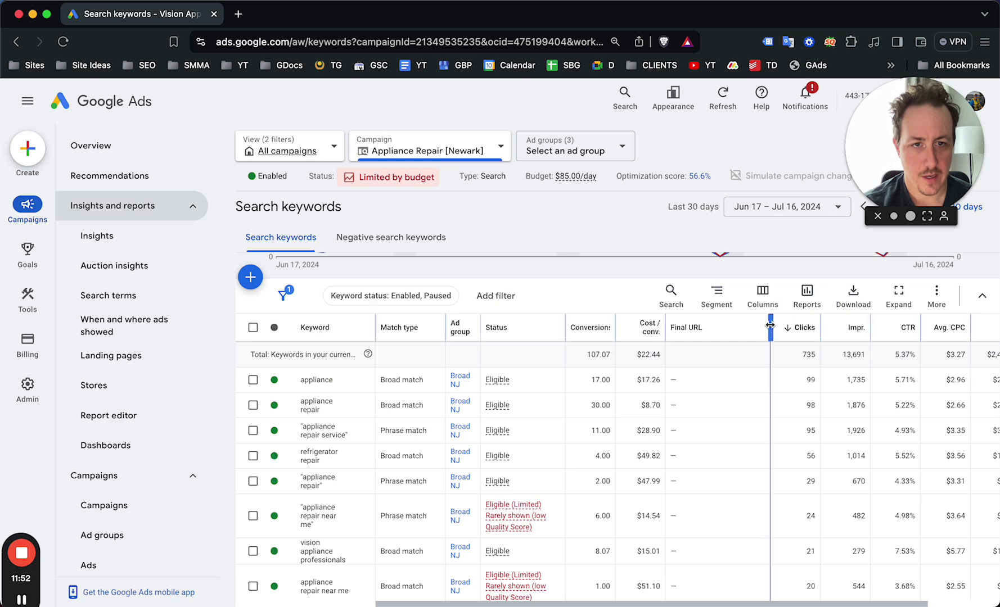
drag(770, 325, 720, 325)
scroll(444, 392, down, 1)
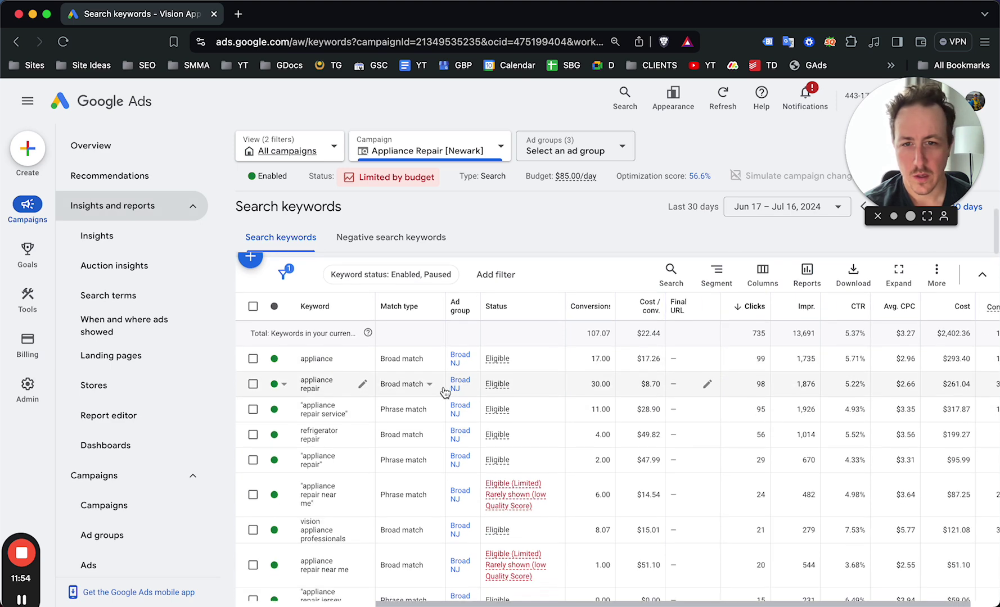
Step: Examine the keywords' match types, ad groups, eligibility statuses, conversions, cost per conversion and conversion rates in order of clicks
scroll(762, 352, down, 1)
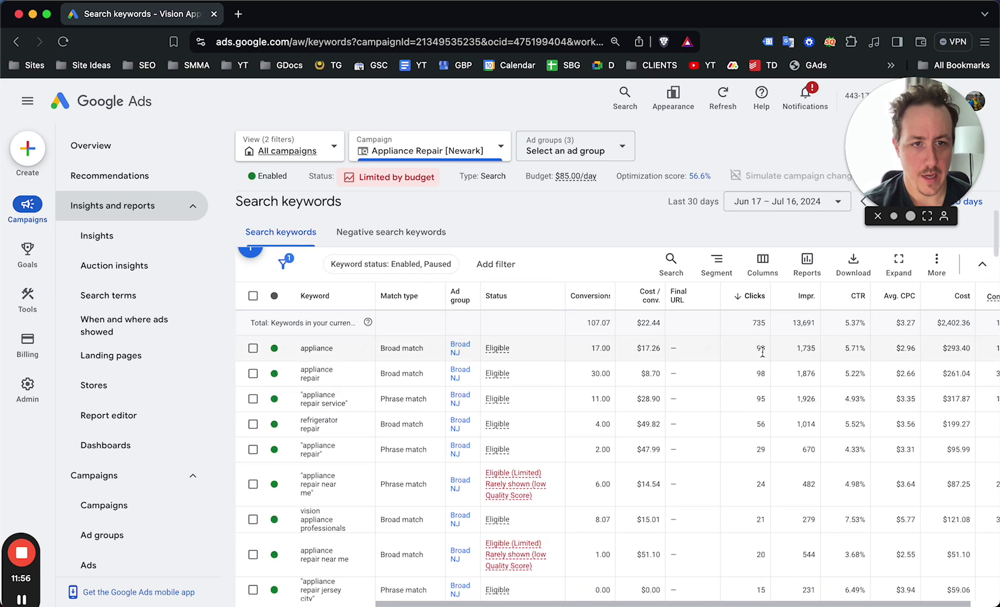
scroll(790, 360, down, 2)
scroll(790, 360, right, 2)
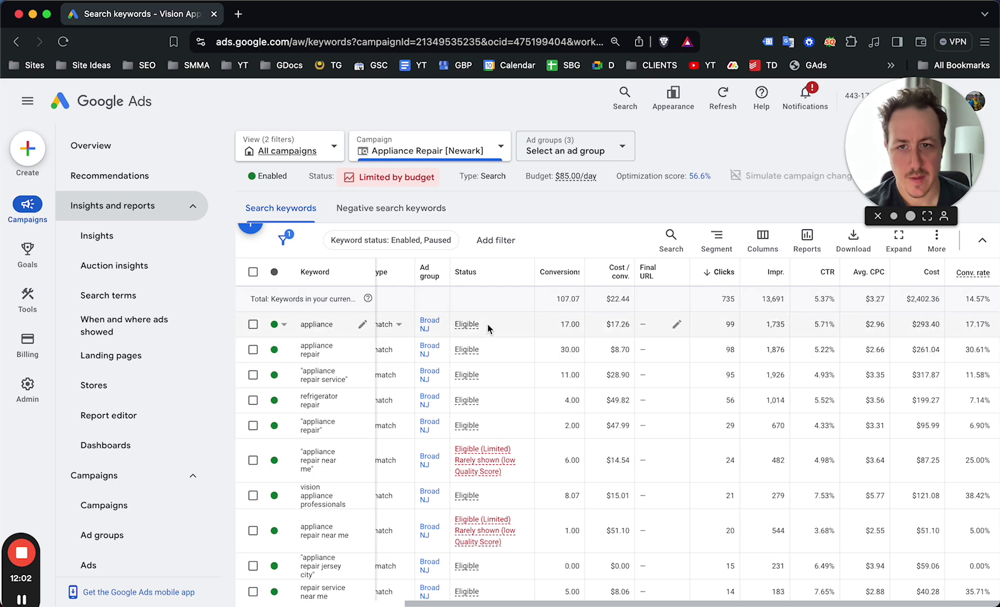
scroll(488, 328, left, 2)
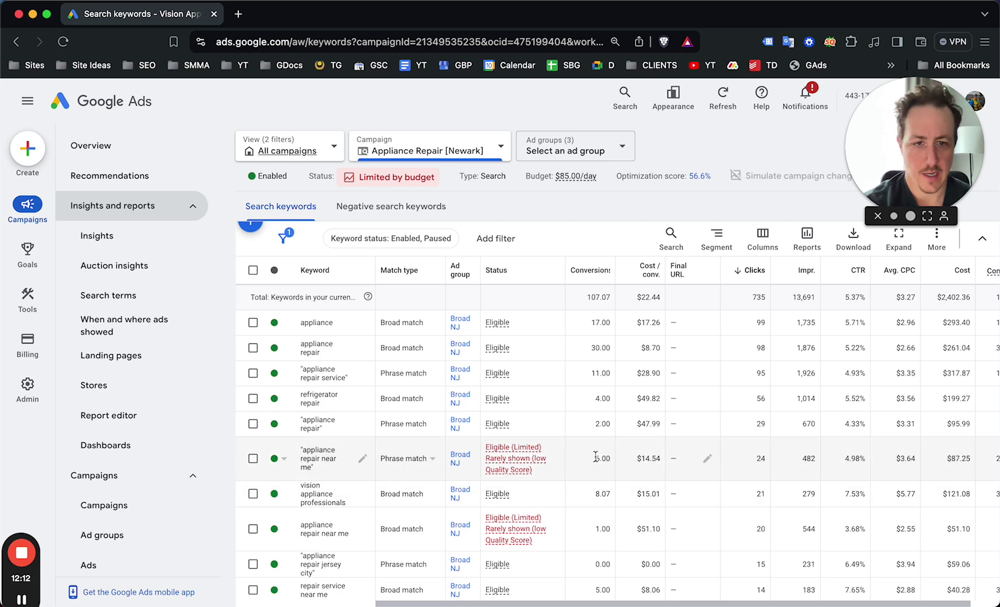
scroll(800, 429, down, 1)
scroll(486, 424, down, 2)
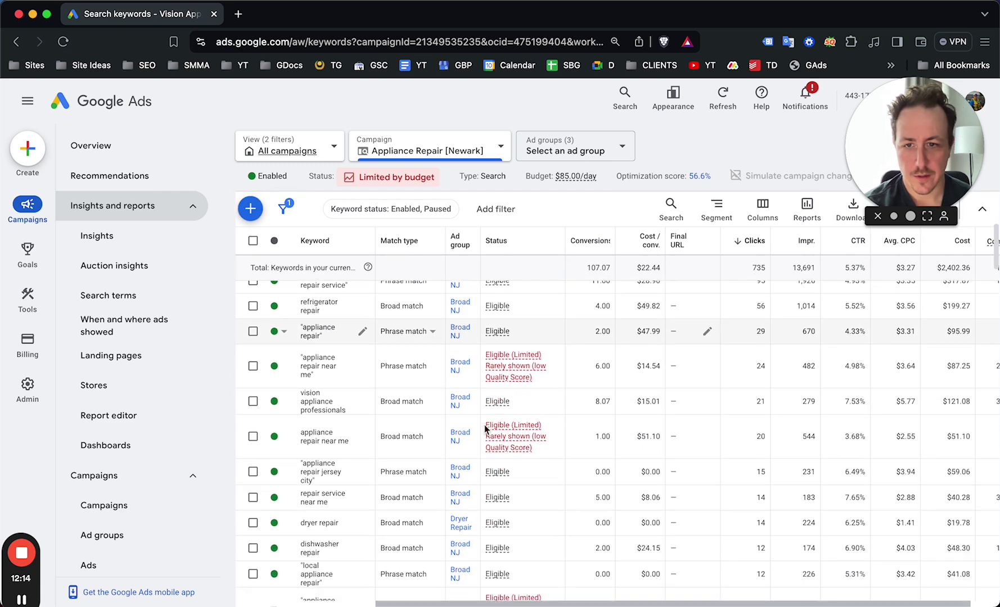
scroll(458, 431, down, 3)
scroll(474, 417, down, 3)
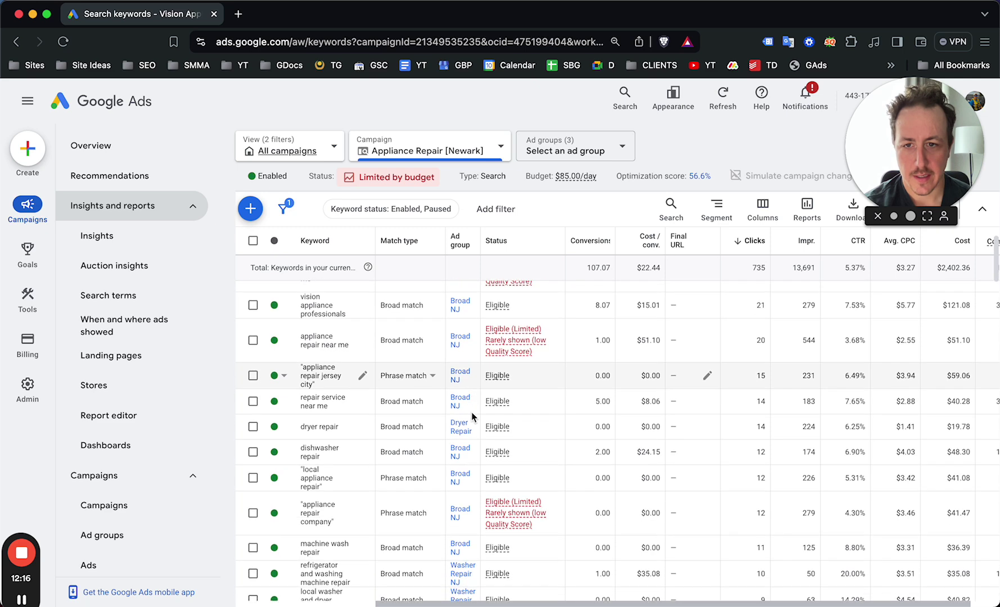
scroll(634, 461, down, 4)
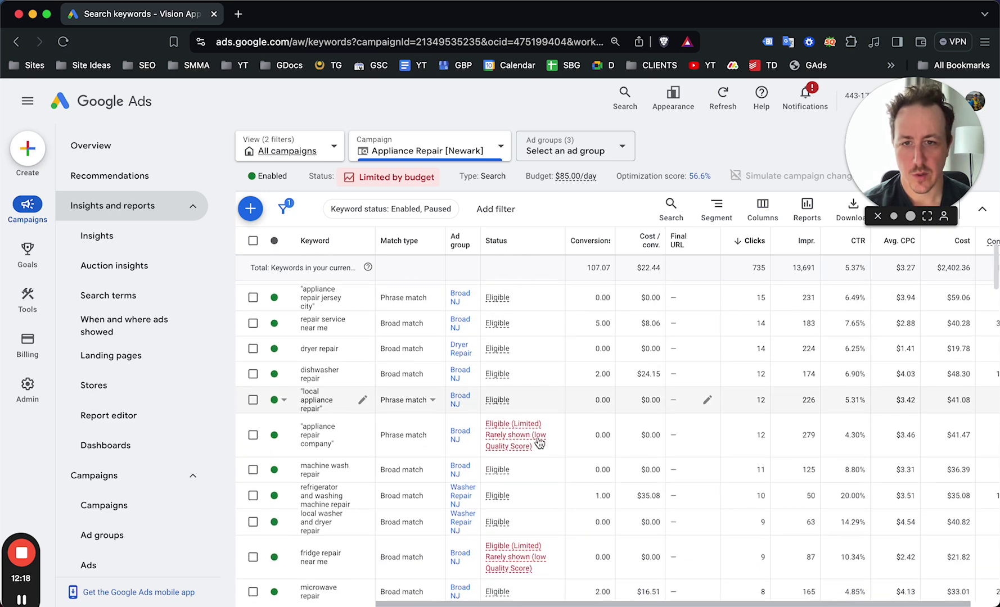
scroll(436, 416, down, 2)
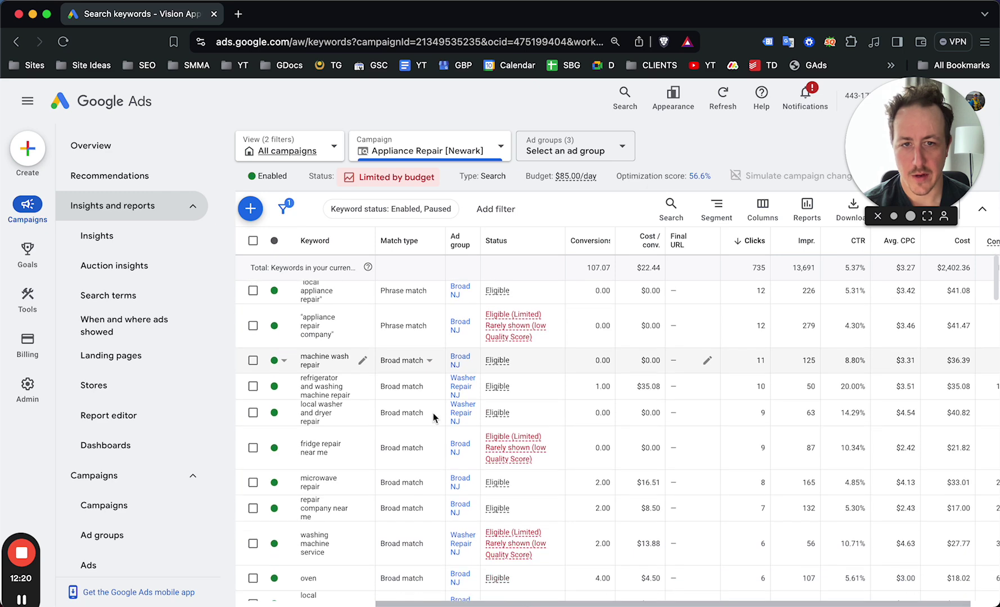
scroll(718, 462, up, 15)
scroll(722, 427, down, 3)
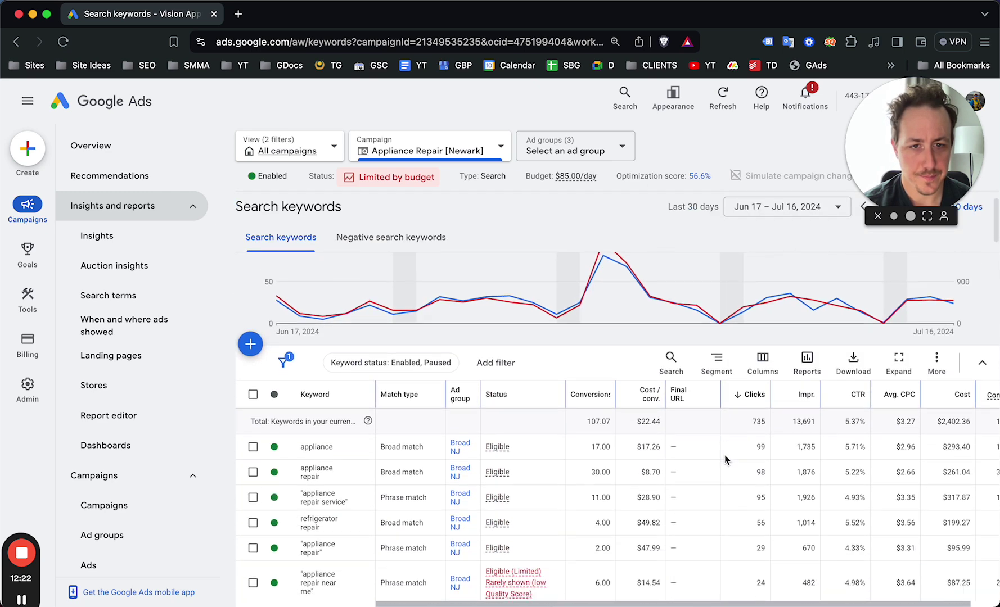
Step: Sort the keywords by impressions in descending order and review their CTR, match types, statuses and conversion metrics
scroll(731, 366, right, 1)
scroll(783, 321, down, 1)
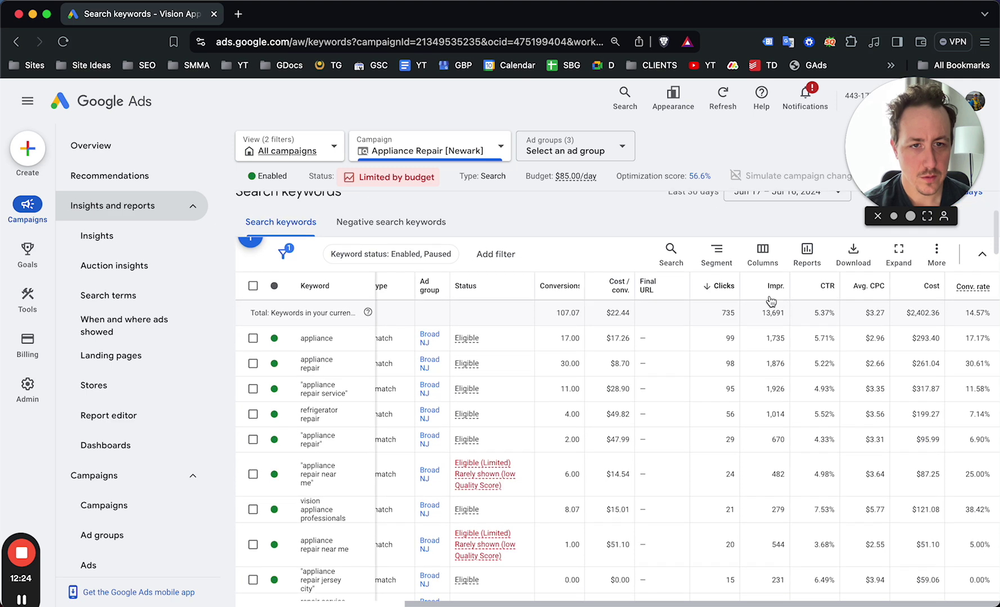
click(776, 297)
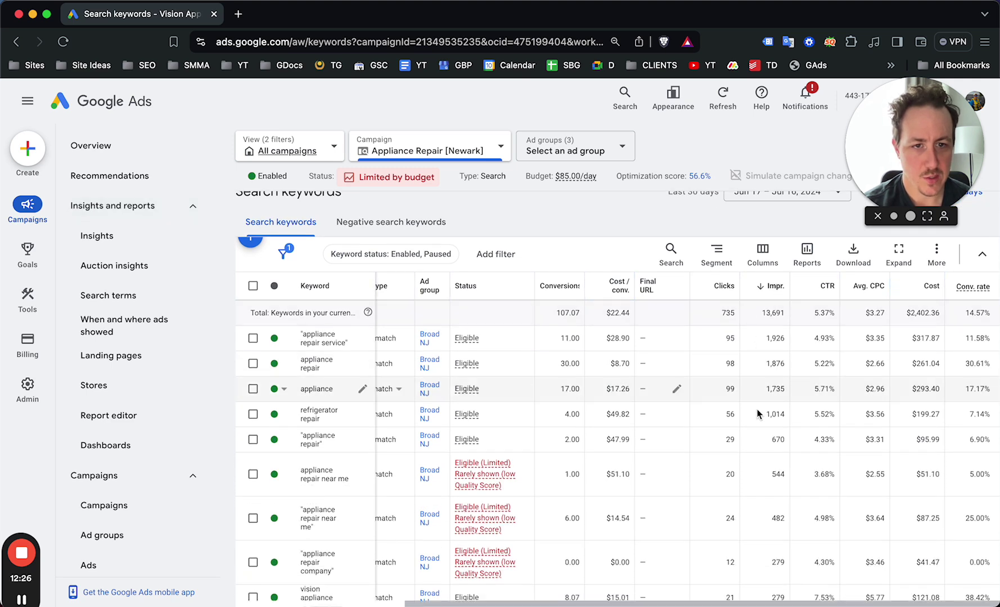
scroll(759, 415, down, 3)
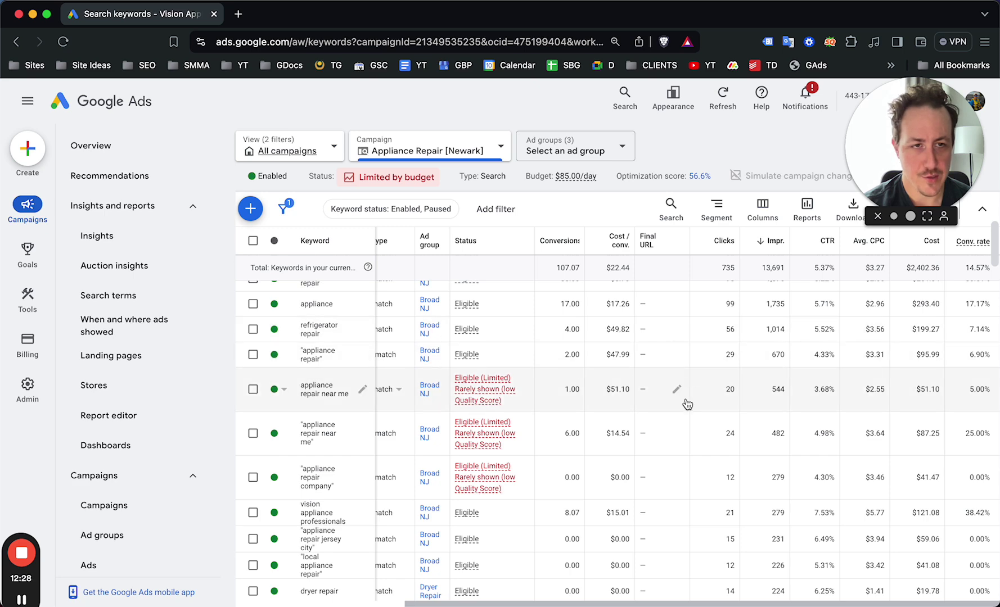
scroll(846, 460, up, 5)
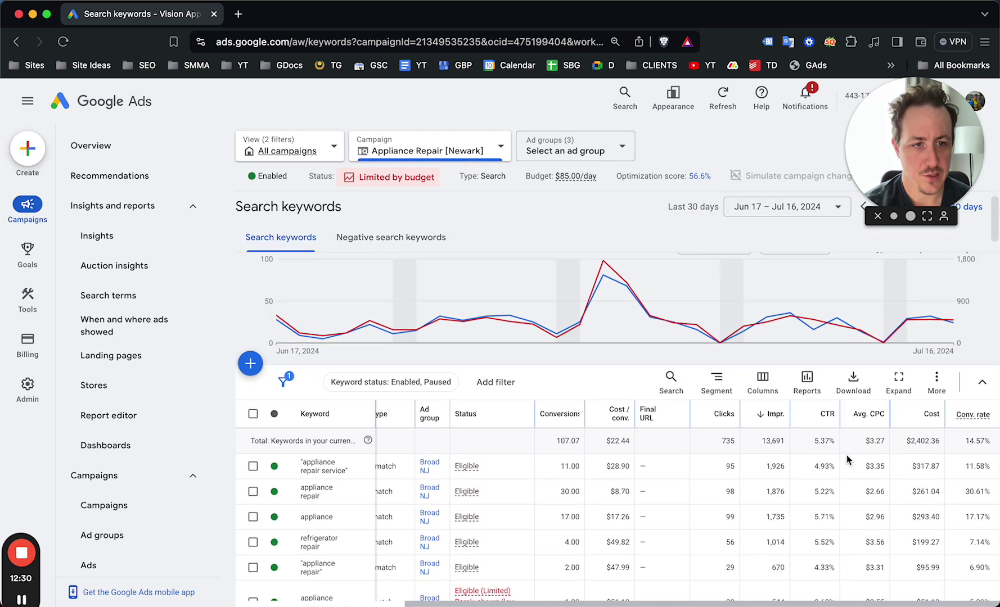
scroll(848, 460, down, 3)
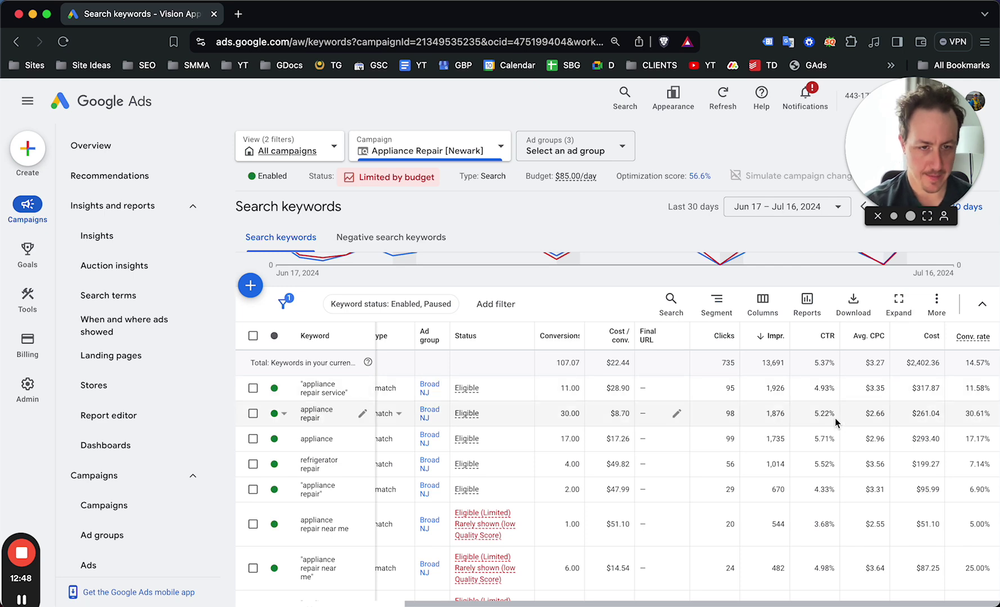
scroll(837, 409, down, 2)
scroll(832, 466, left, 1)
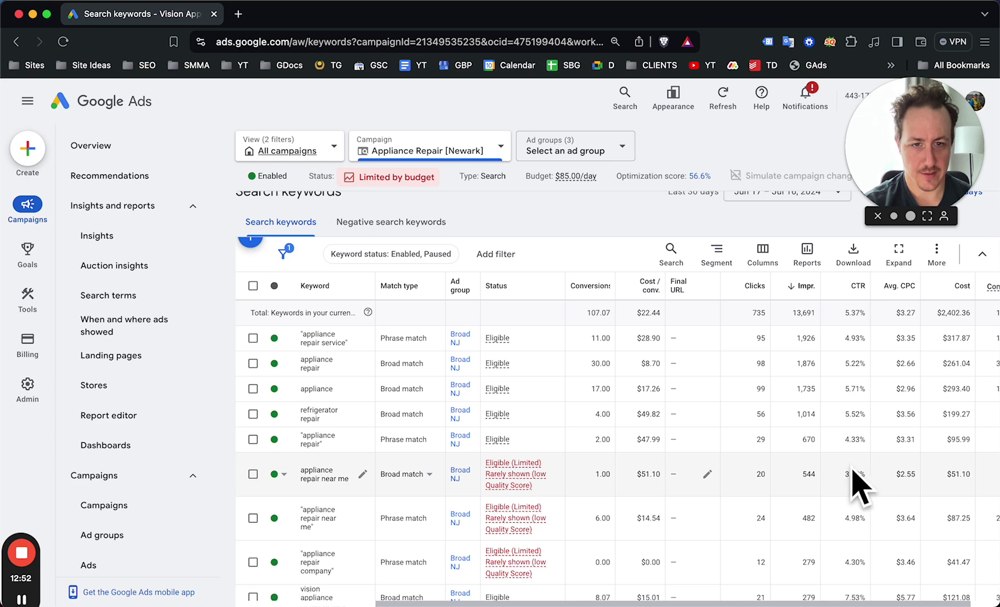
scroll(844, 476, down, 5)
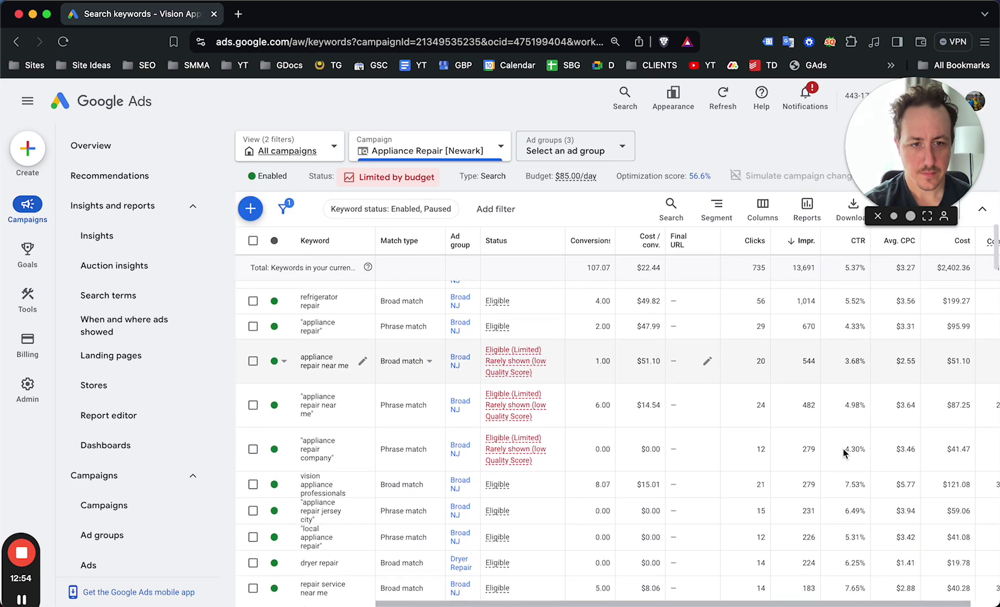
Step: Check the lower-impression keywords' match types, statuses and costs, and open the campaign's search terms report
scroll(852, 464, down, 3)
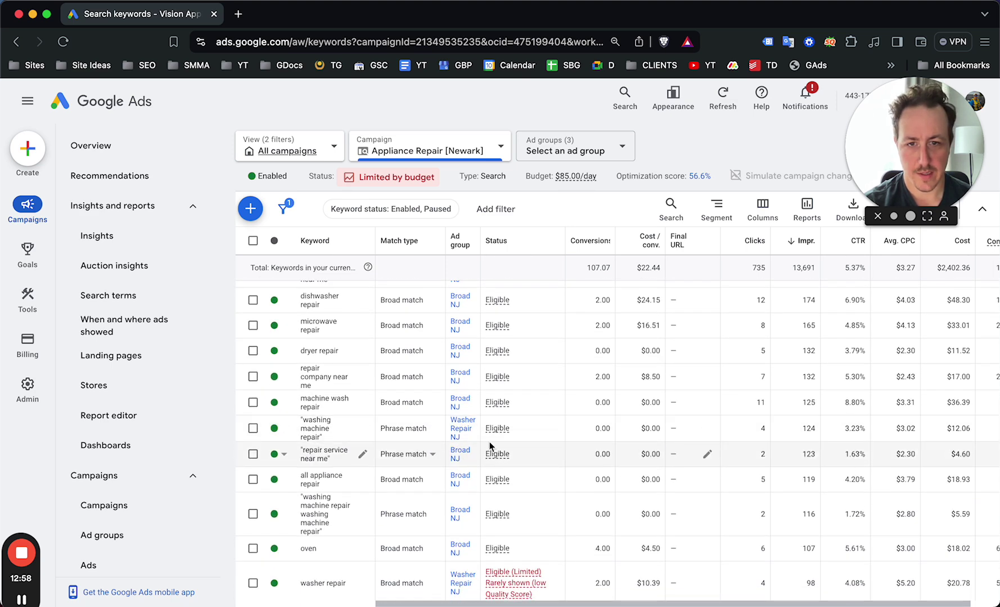
scroll(844, 453, down, 1)
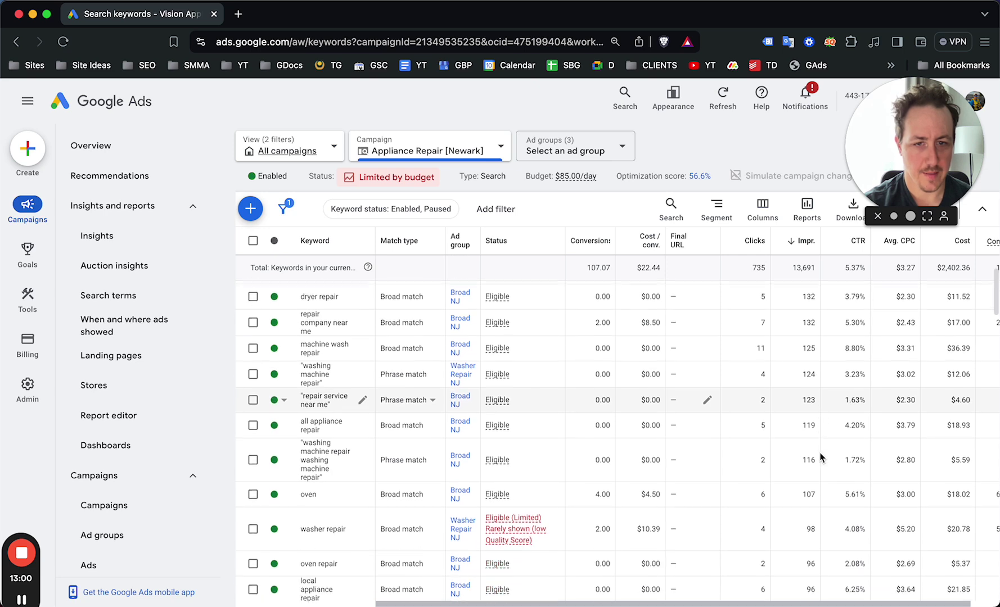
click(115, 307)
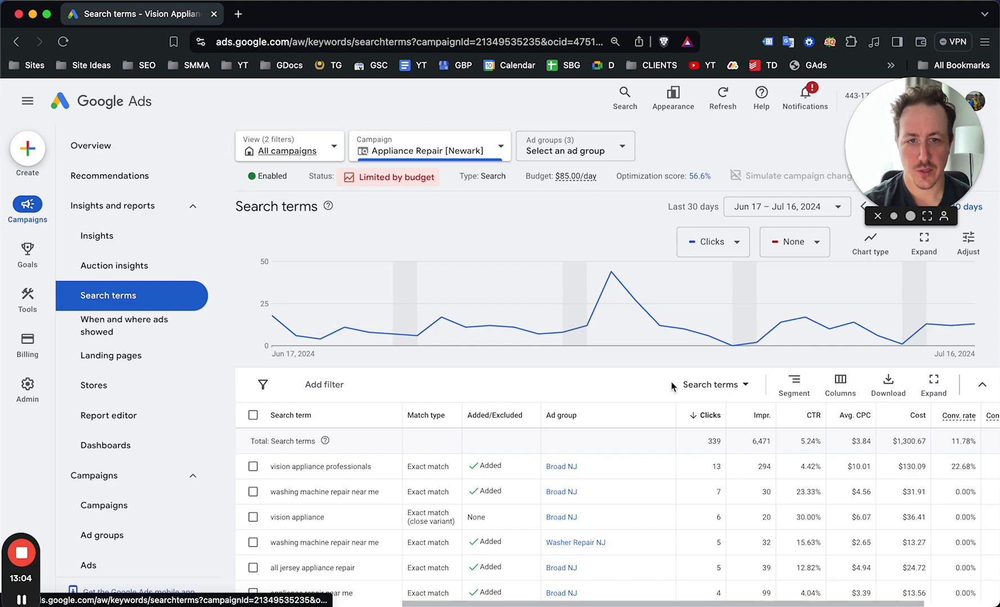
Step: Skim the search terms in order of clicks, checking match types, ad groups and which terms are added or excluded
scroll(850, 381, down, 15)
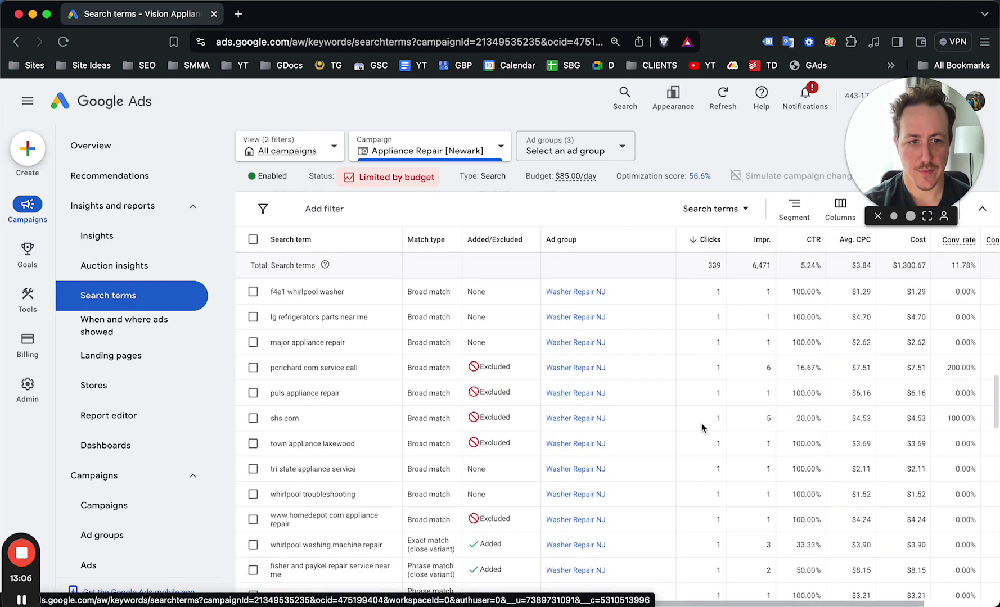
scroll(850, 548, down, 3)
click(770, 529)
click(775, 527)
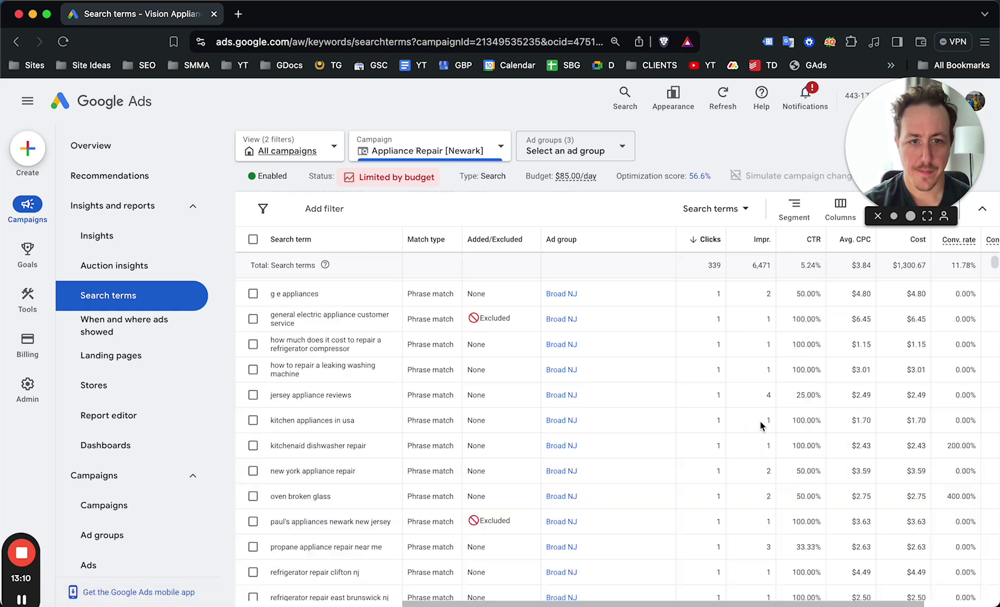
scroll(760, 425, up, 15)
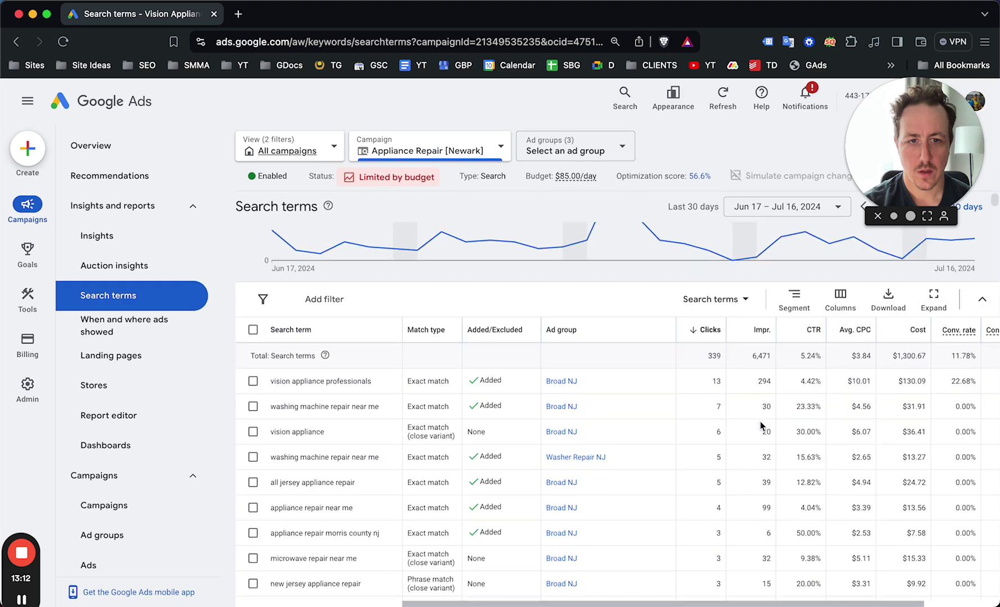
Step: Sort the search terms by impressions in descending order and check the highest-impression terms
scroll(609, 383, down, 1)
click(760, 267)
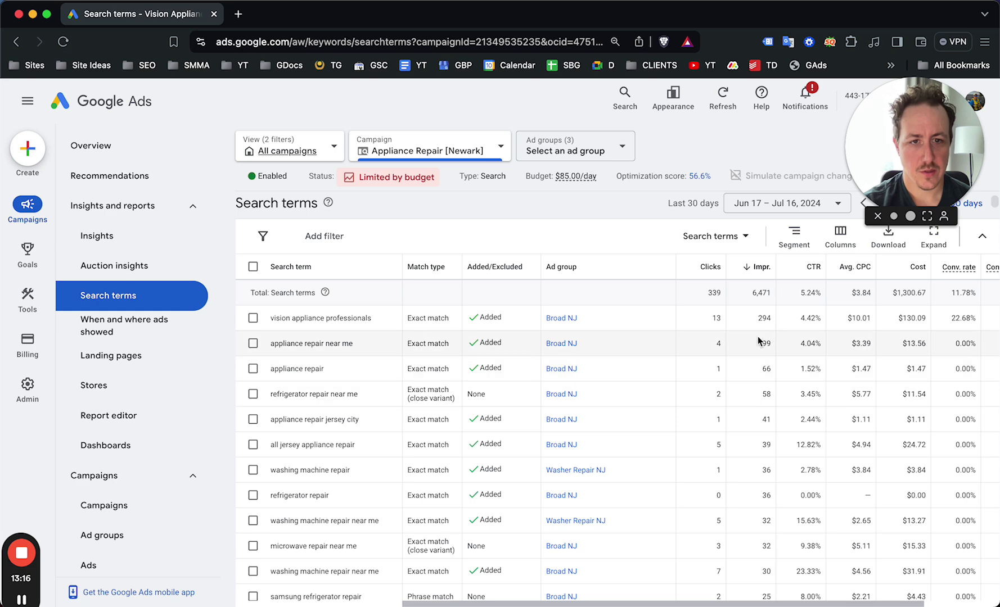
scroll(739, 365, down, 1)
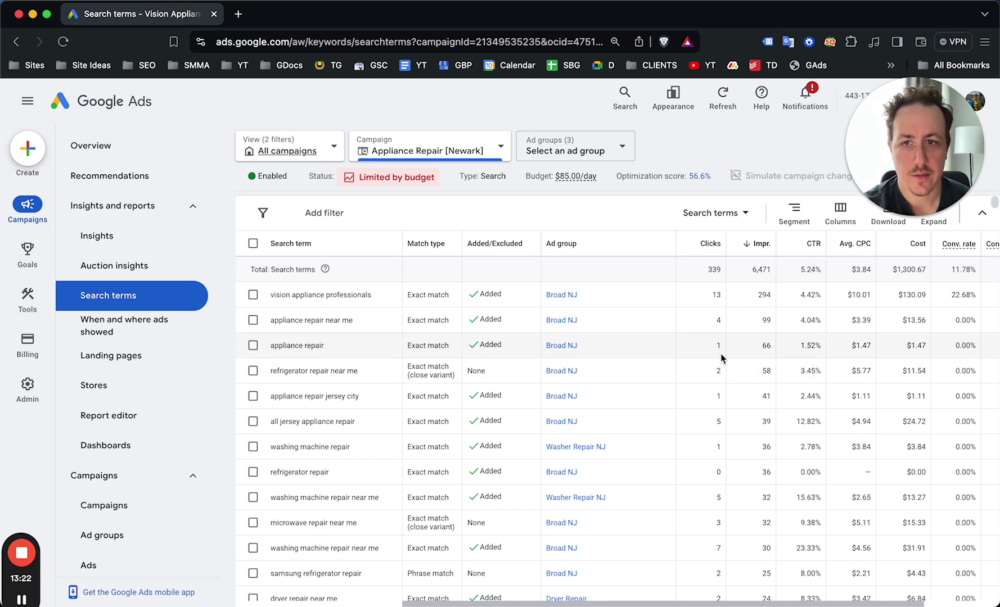
scroll(719, 359, up, 3)
Step: Examine the search terms by descending impressions for relevance, competitor names, match types and added or excluded status
scroll(718, 361, down, 10)
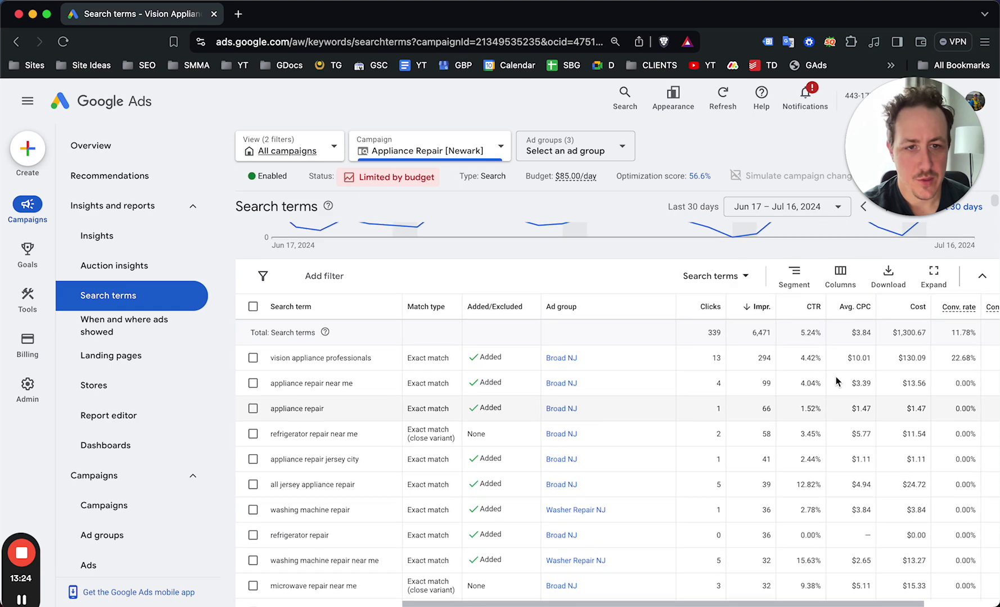
scroll(633, 379, down, 5)
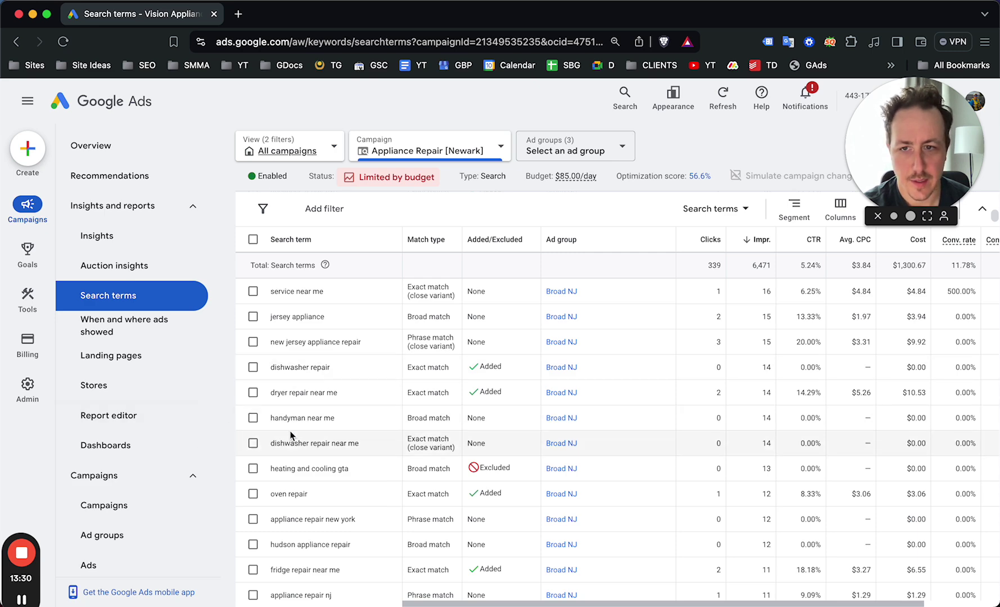
scroll(304, 387, down, 1)
scroll(310, 412, down, 3)
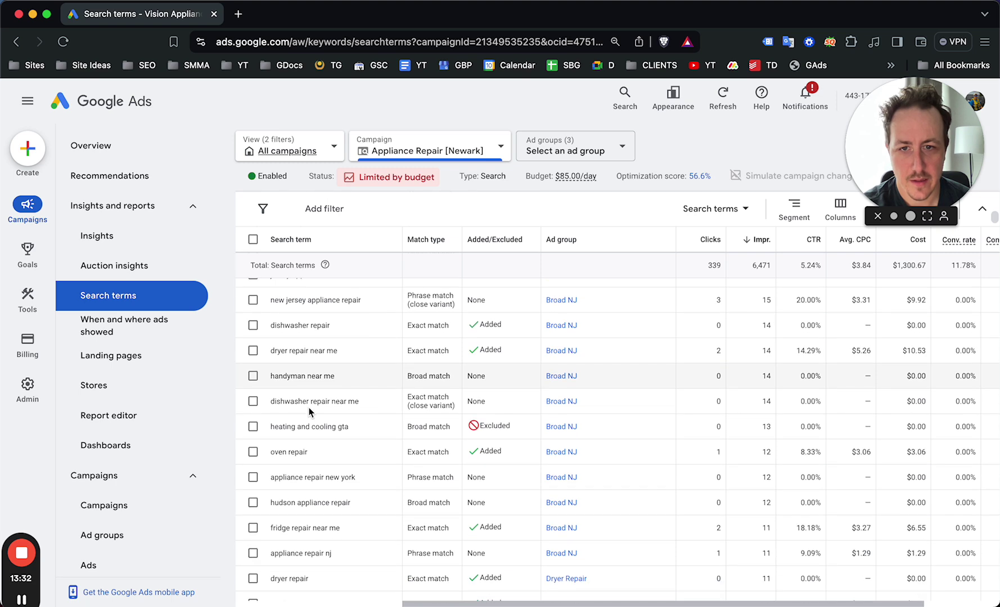
scroll(310, 412, down, 5)
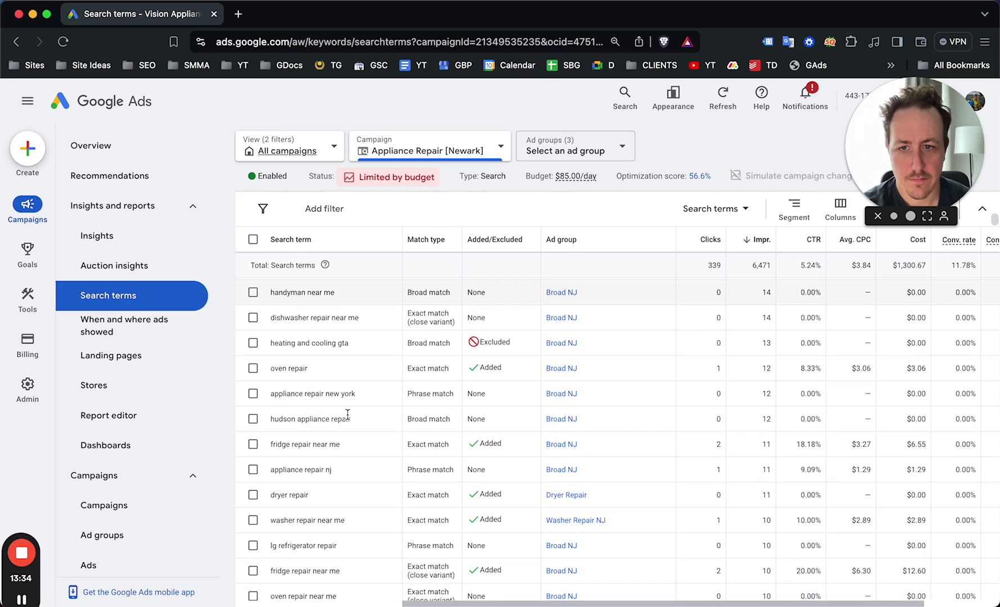
scroll(340, 413, down, 15)
scroll(337, 356, down, 1)
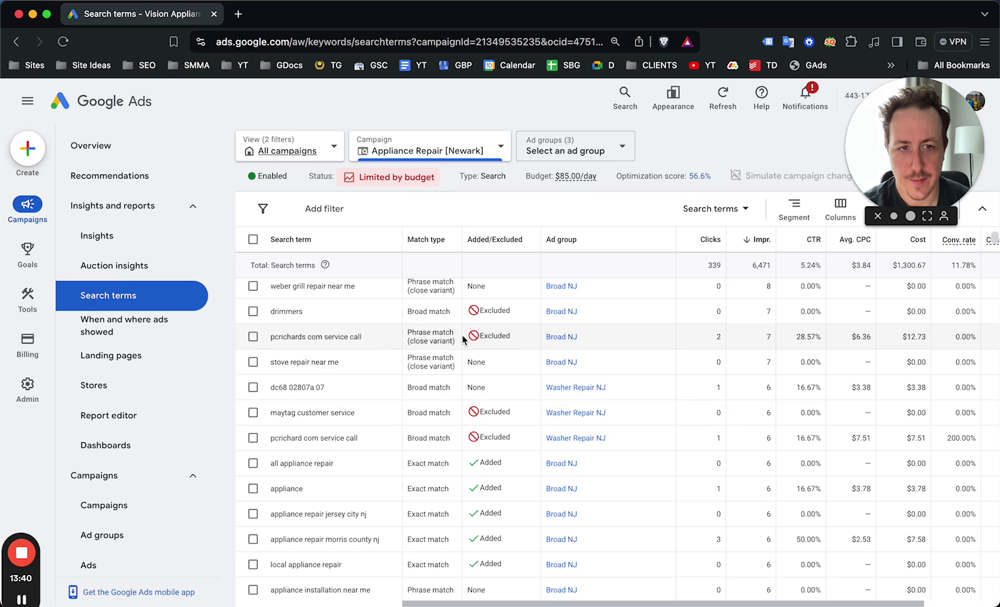
scroll(470, 433, down, 3)
scroll(787, 494, down, 12)
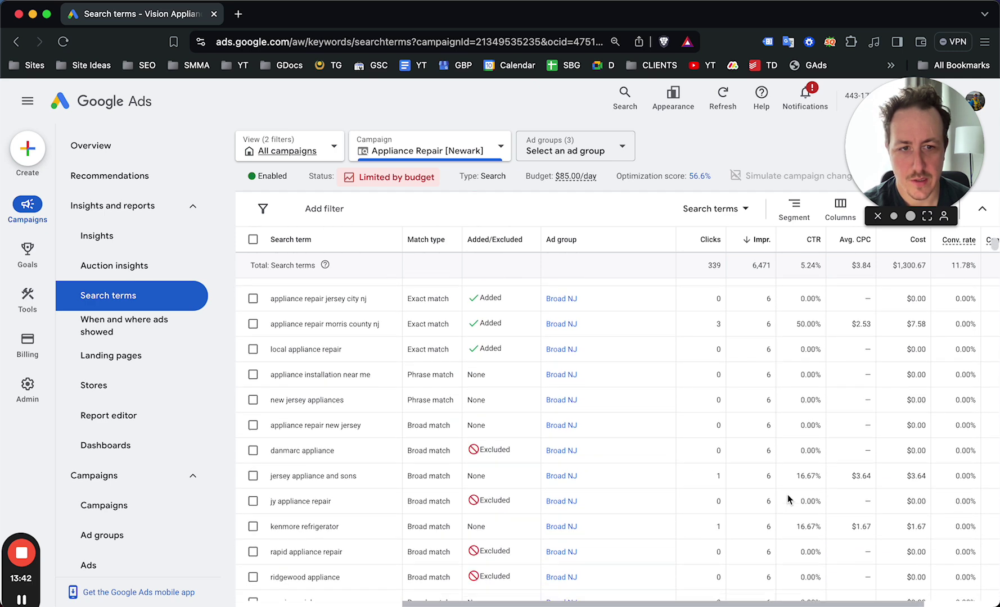
scroll(758, 437, down, 20)
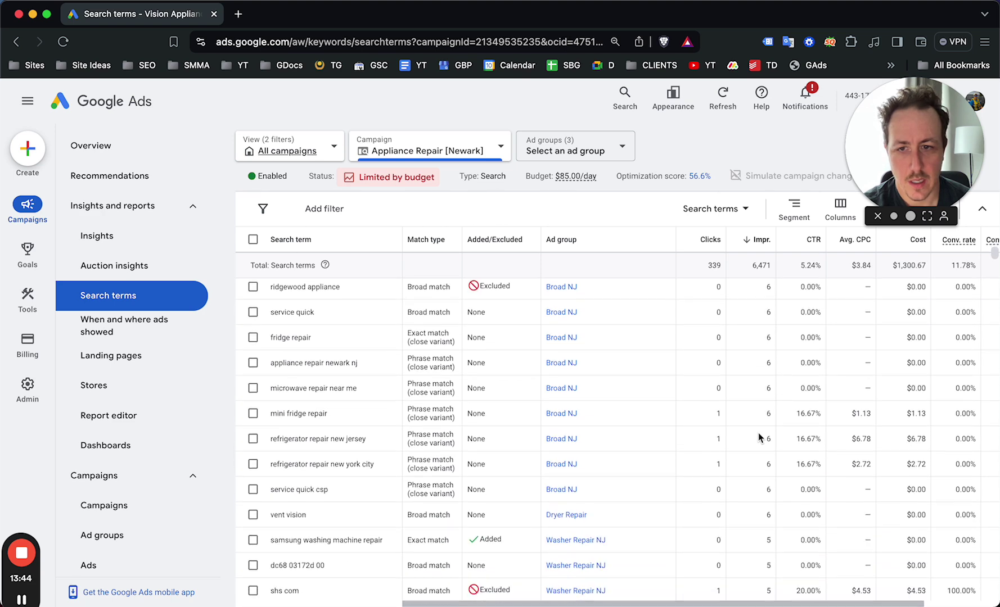
scroll(759, 437, down, 20)
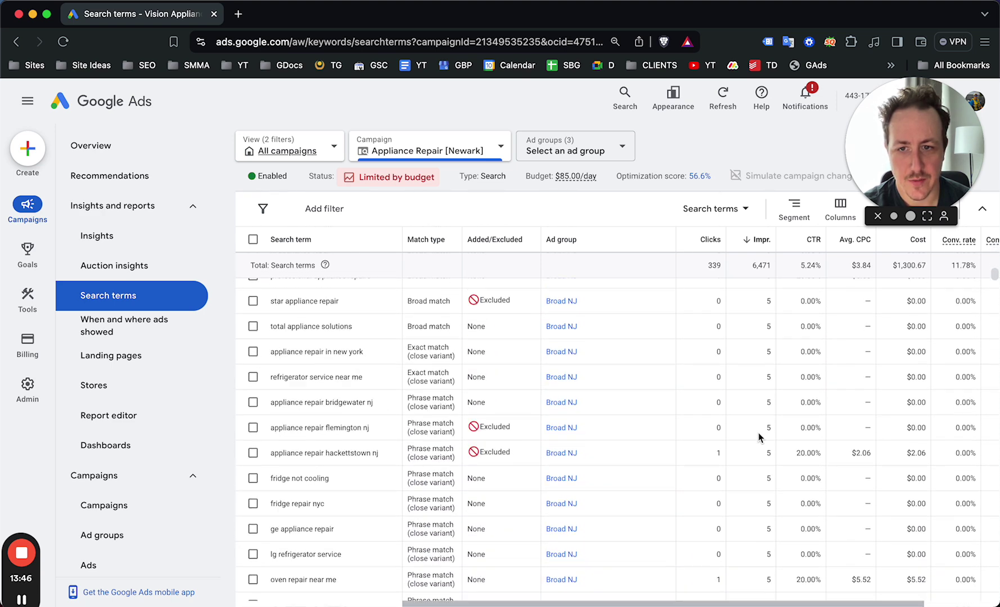
scroll(394, 428, down, 20)
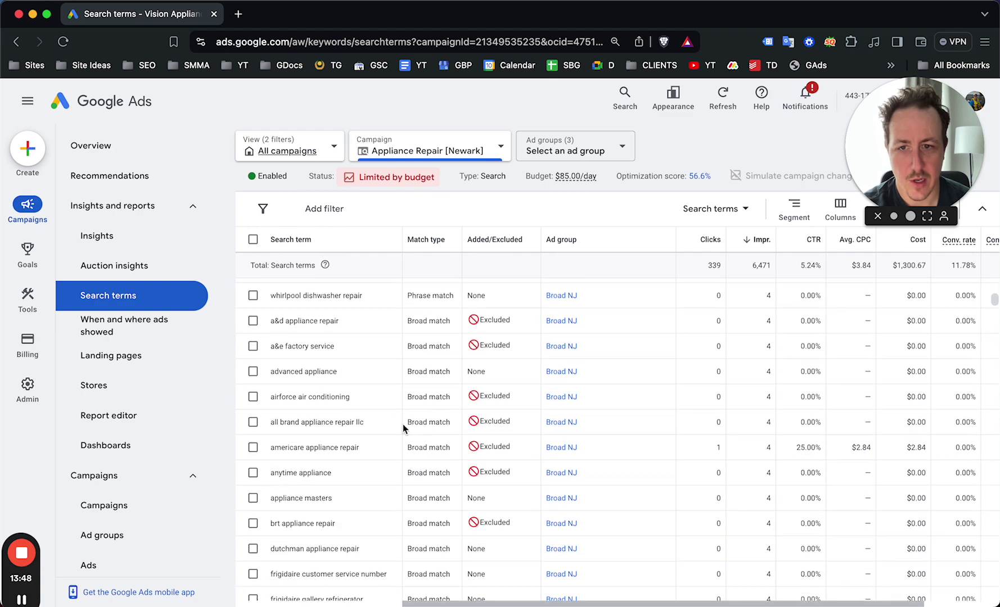
scroll(376, 460, up, 20)
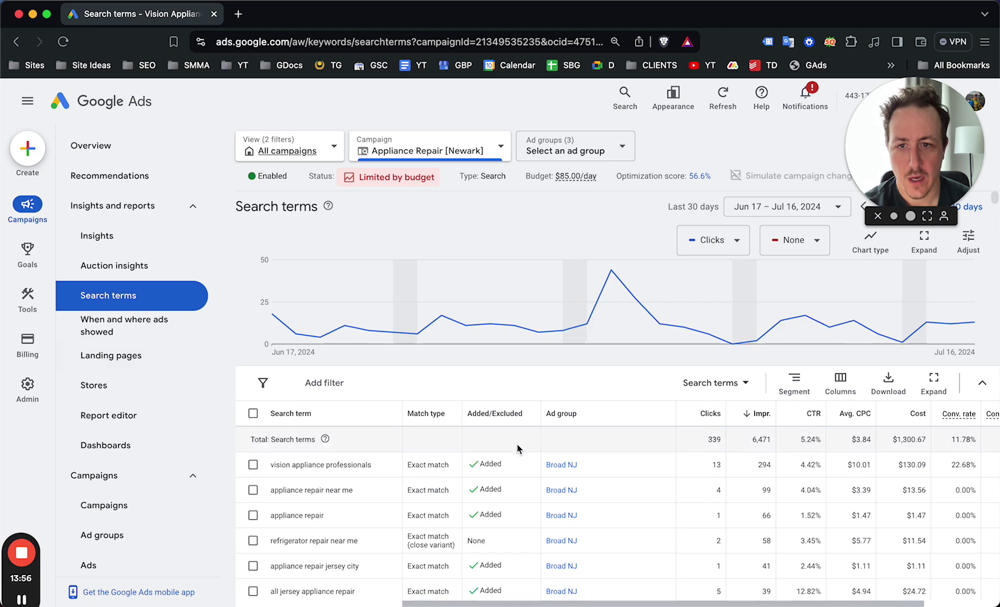
Step: Compare the highest-impression search terms' clicks, costs, conversion rates, conversions and cost per conversion
scroll(692, 475, down, 15)
scroll(712, 477, up, 15)
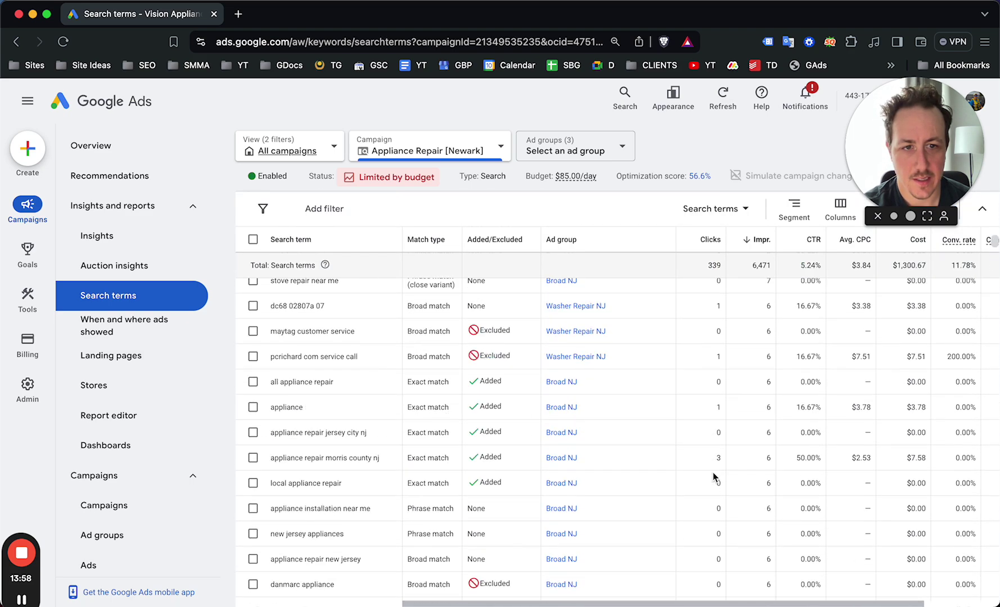
scroll(713, 476, down, 5)
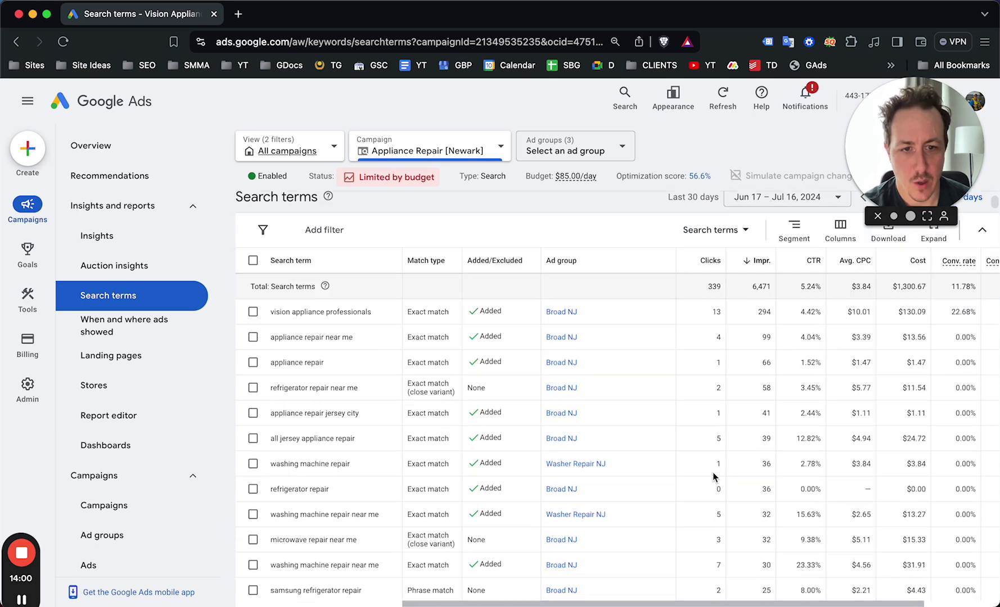
scroll(641, 335, up, 1)
scroll(333, 319, up, 3)
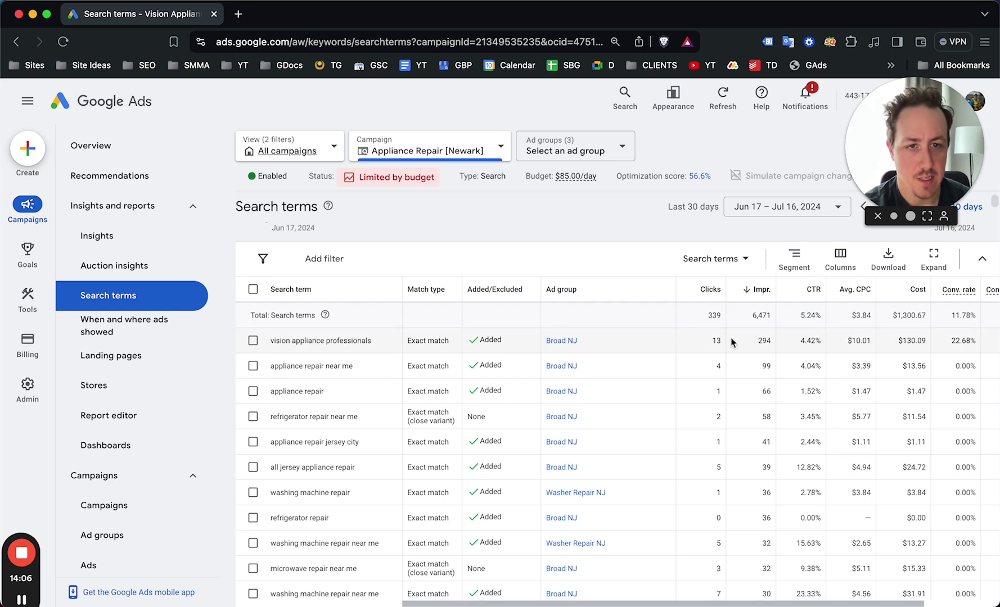
scroll(630, 360, right, 3)
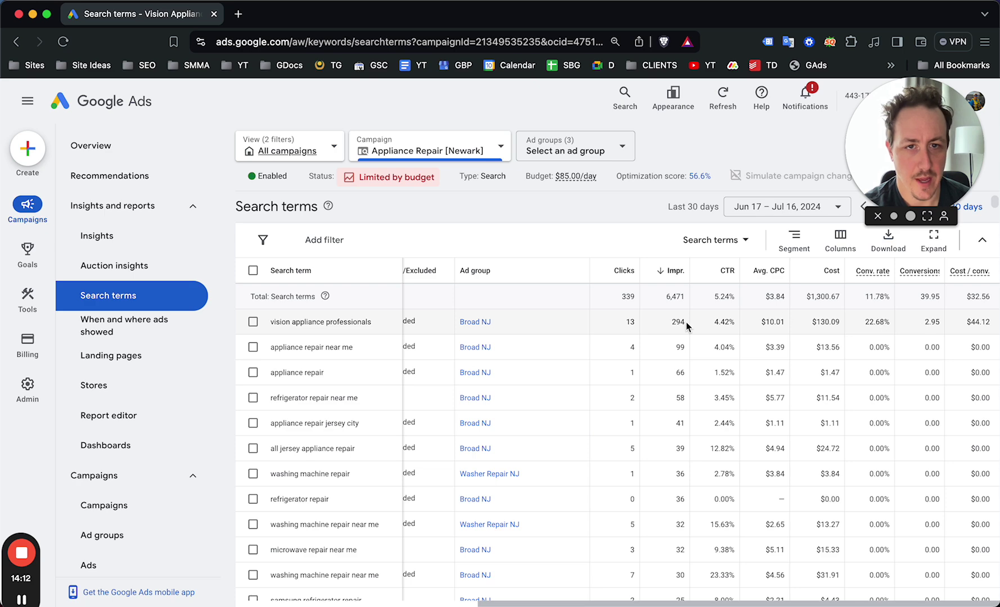
Step: Sort the search terms by clicks in descending order and check the top terms' costs and conversions
scroll(652, 316, left, 2)
click(687, 277)
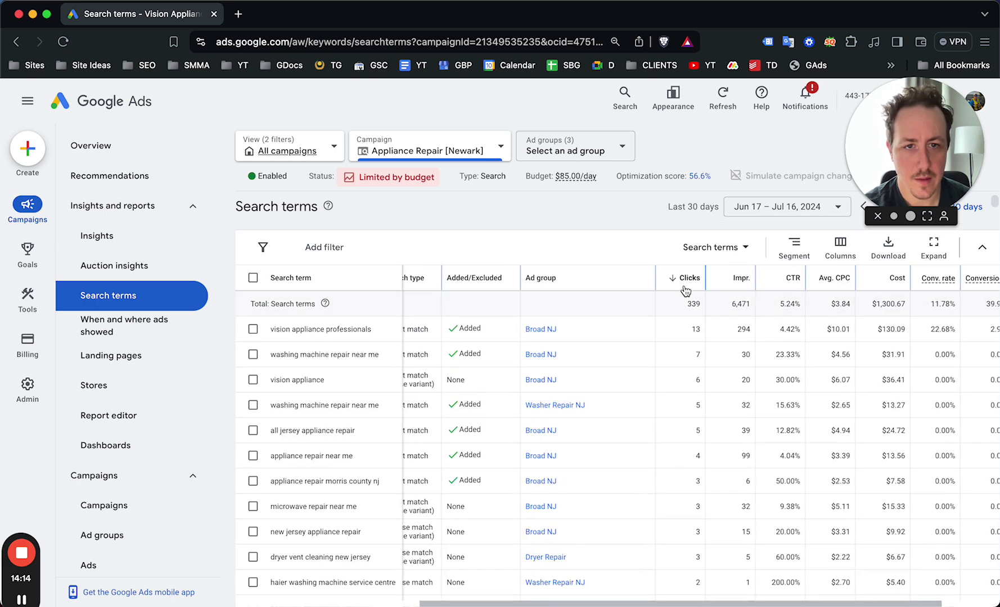
scroll(512, 351, down, 2)
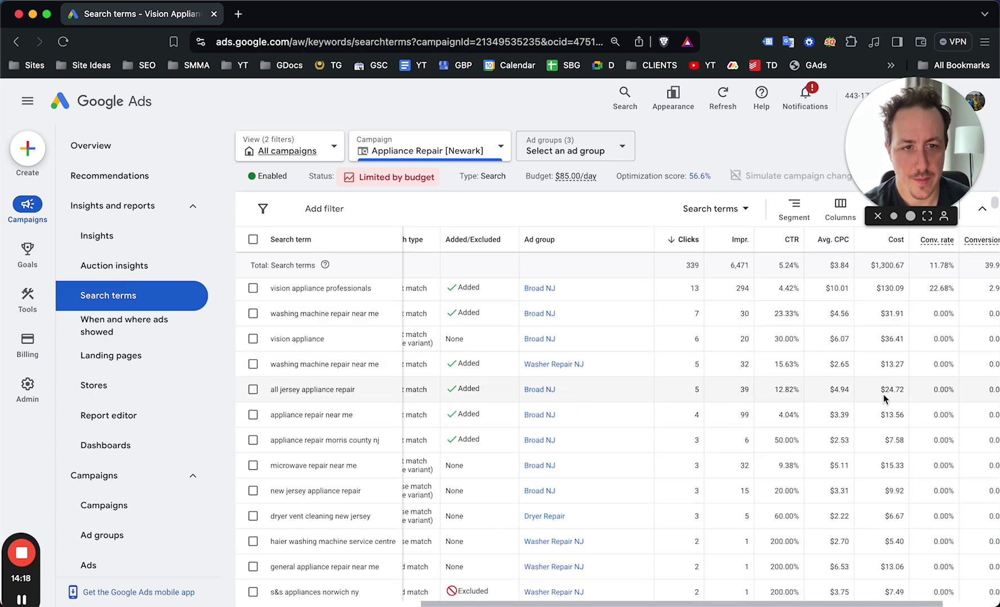
scroll(869, 390, right, 2)
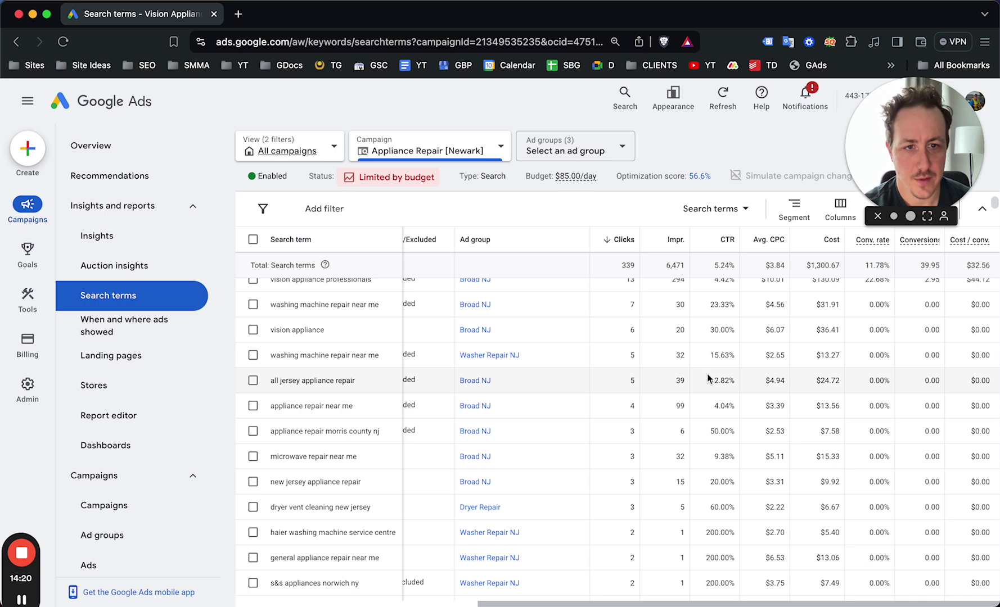
scroll(753, 402, left, 2)
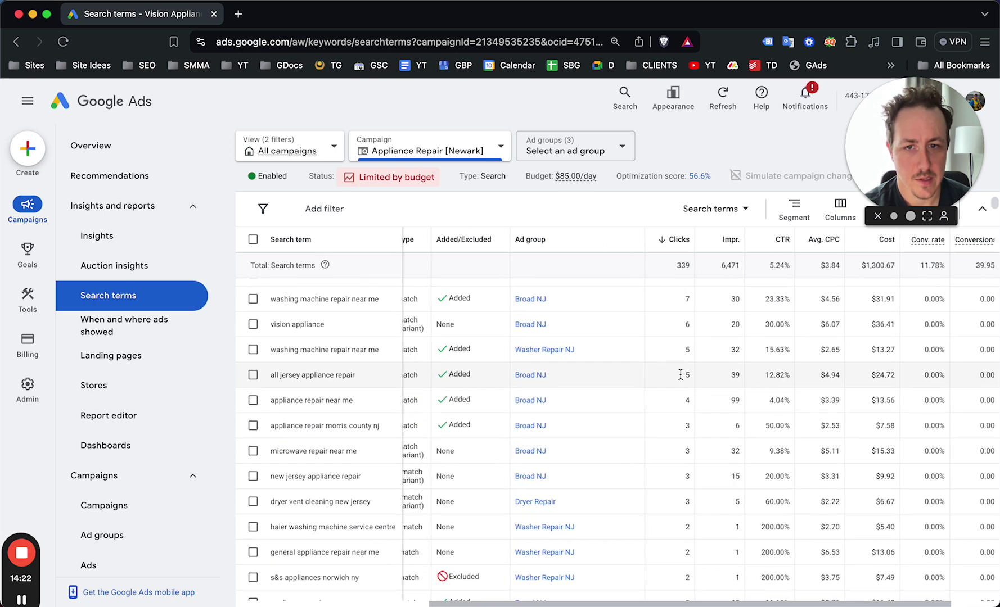
Step: Select the search terms "all jersey appliance repair", "microwave repair near me" and "dryer vent cleaning new jersey"
click(252, 377)
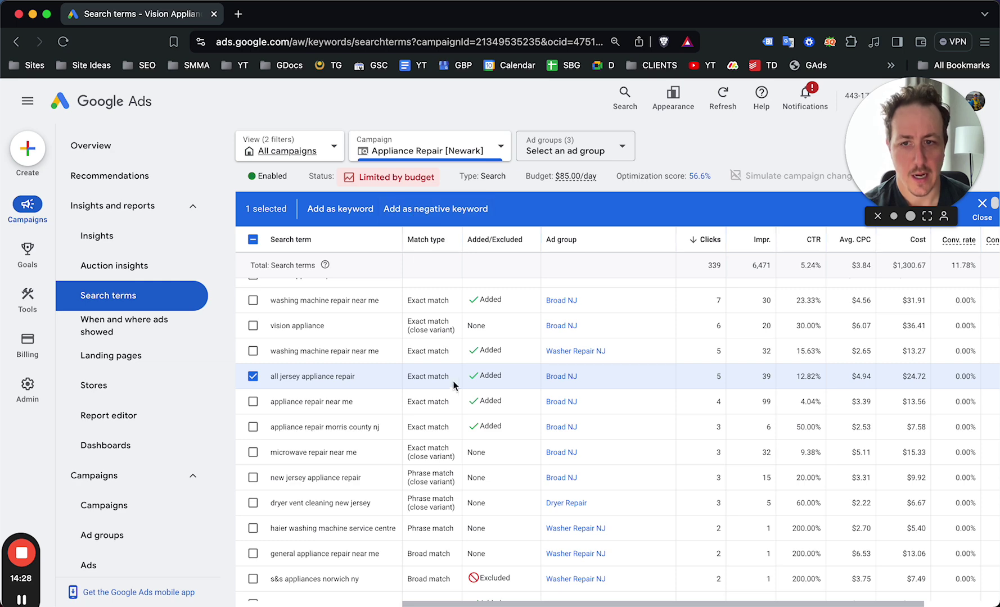
scroll(459, 384, down, 2)
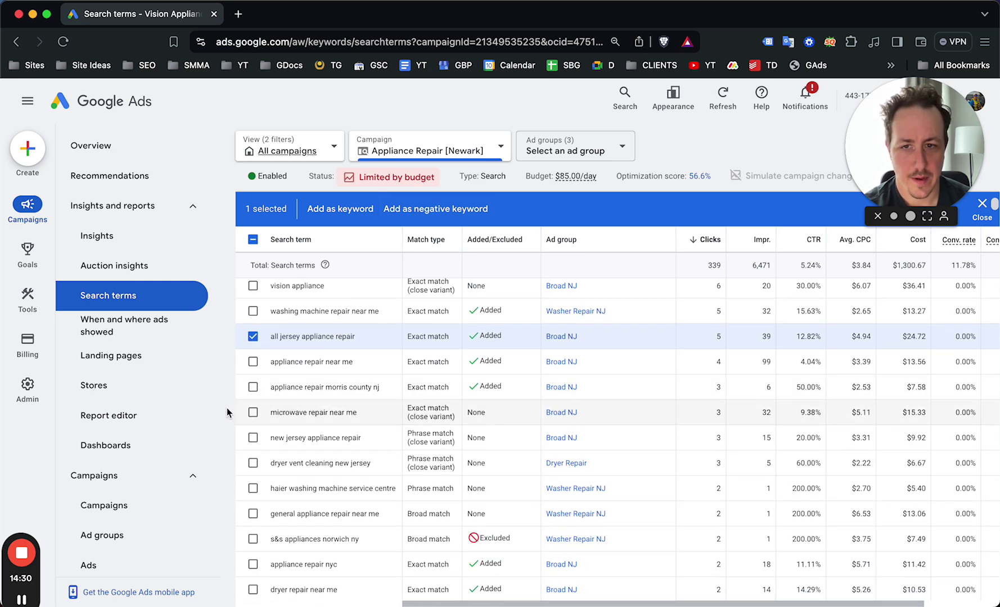
click(253, 412)
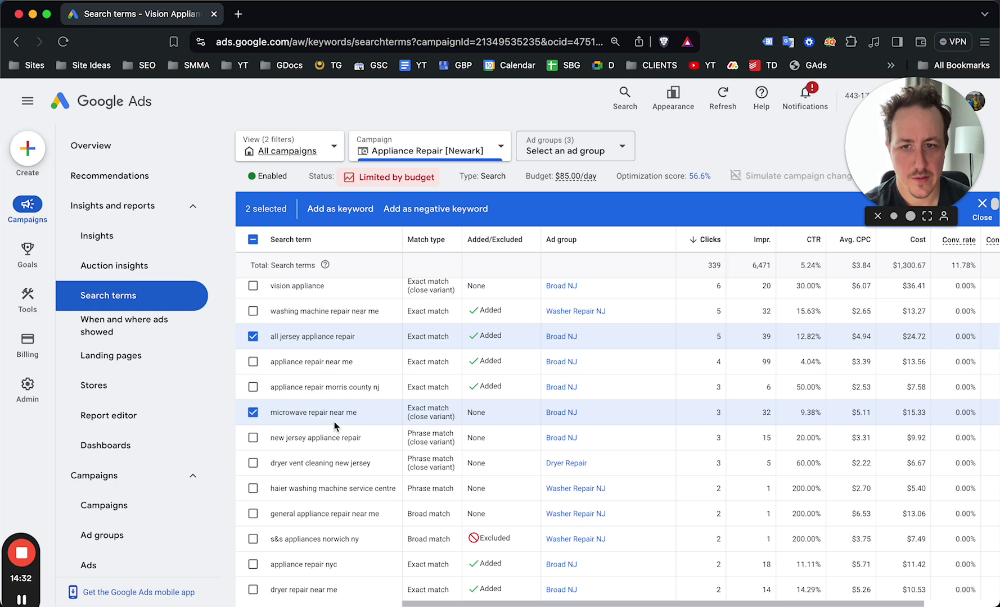
scroll(335, 422, down, 1)
click(253, 440)
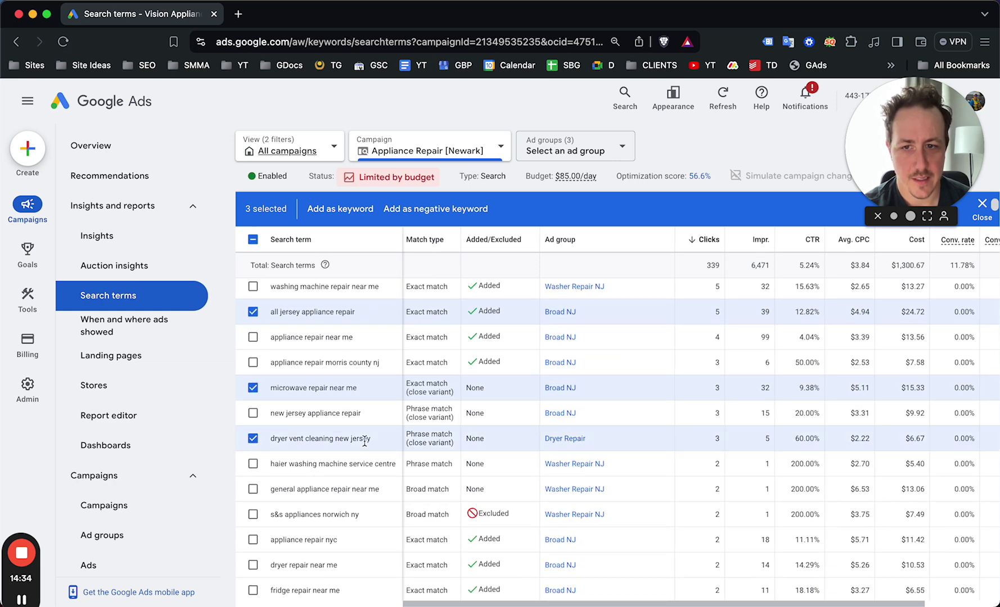
Step: Review the costs, match types and added or excluded status of the search terms with two clicks each
scroll(365, 440, down, 2)
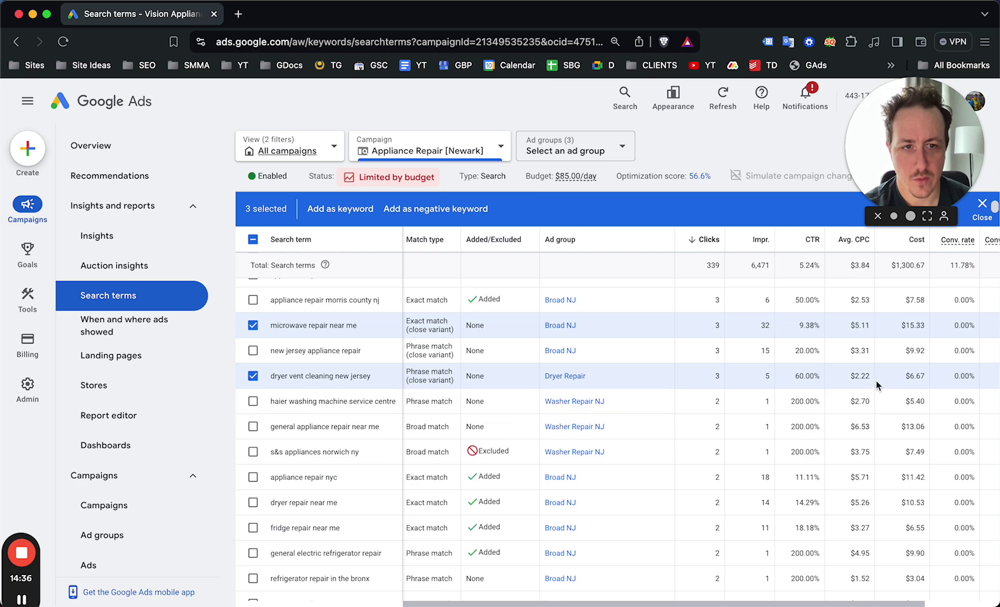
scroll(847, 387, down, 2)
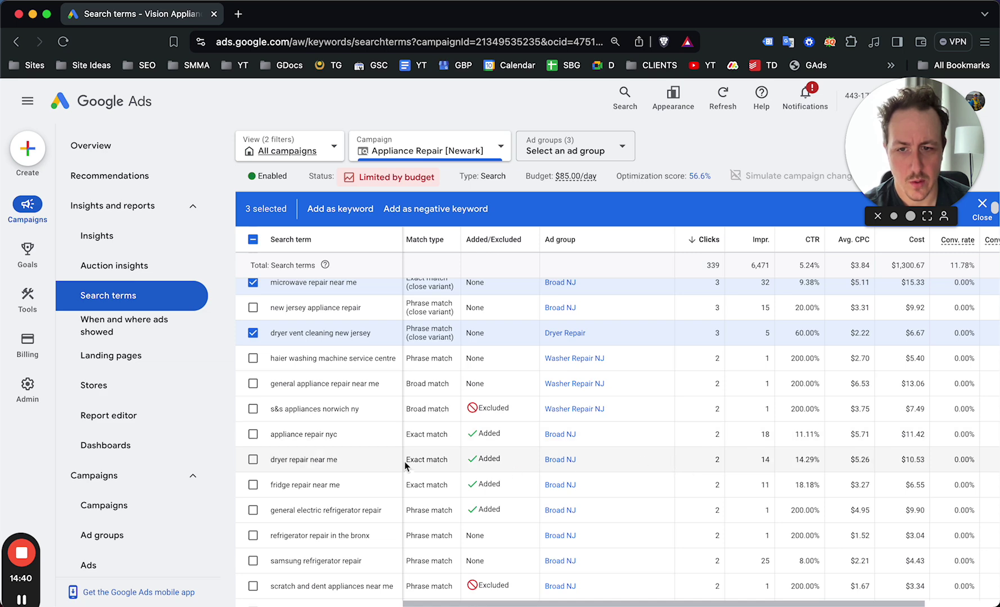
scroll(506, 450, down, 2)
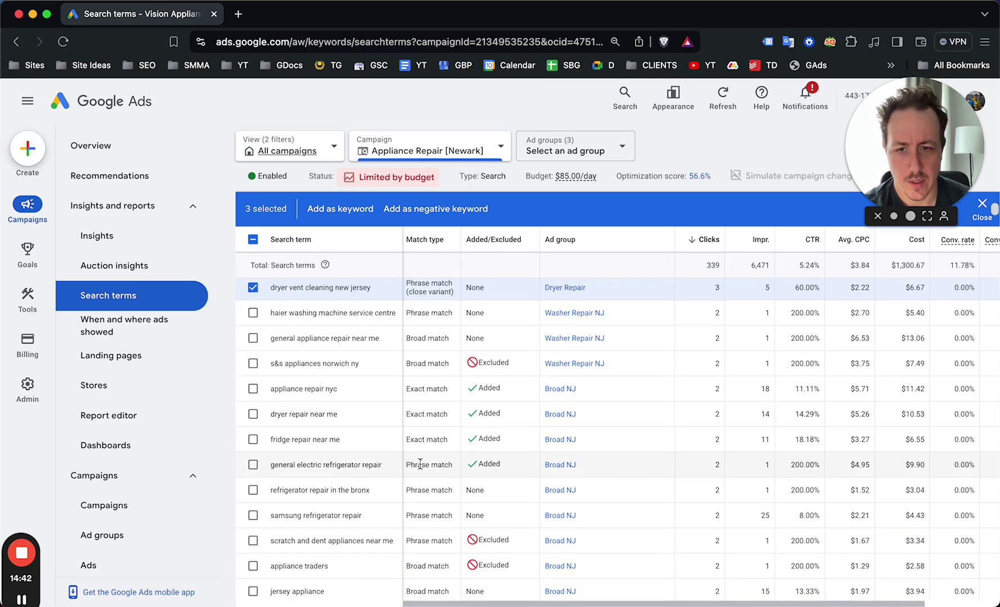
scroll(419, 464, down, 2)
scroll(562, 455, up, 10)
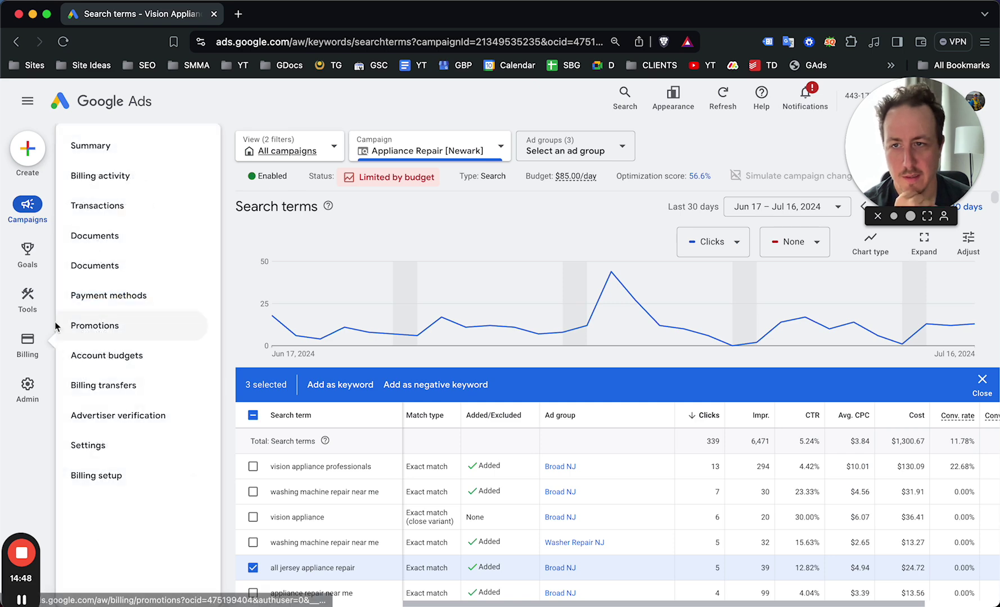
mouse_move(28, 251)
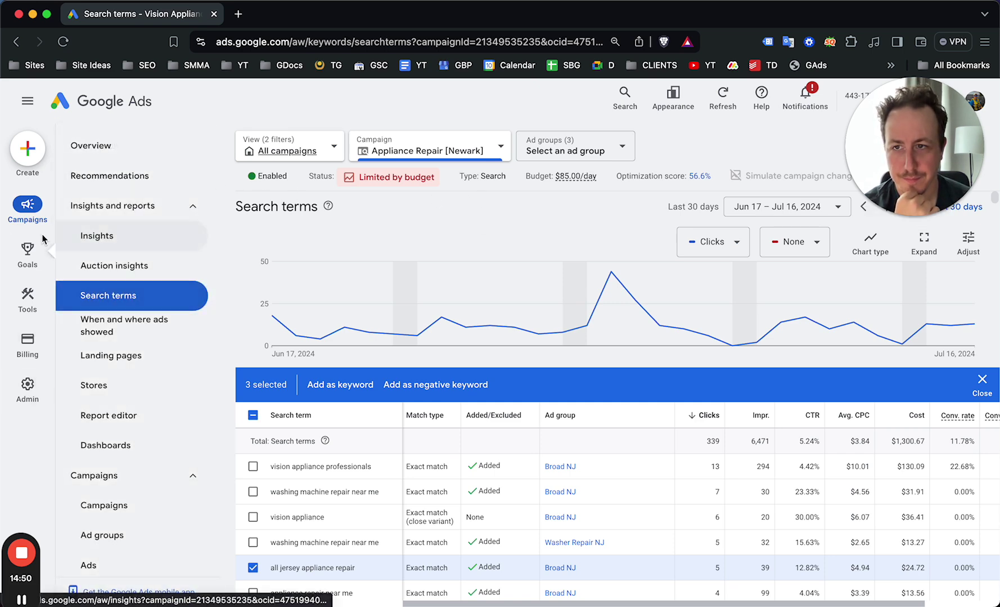
Step: Review the campaign overview's ad group, day and hour, lead funnel and networks cards
click(88, 145)
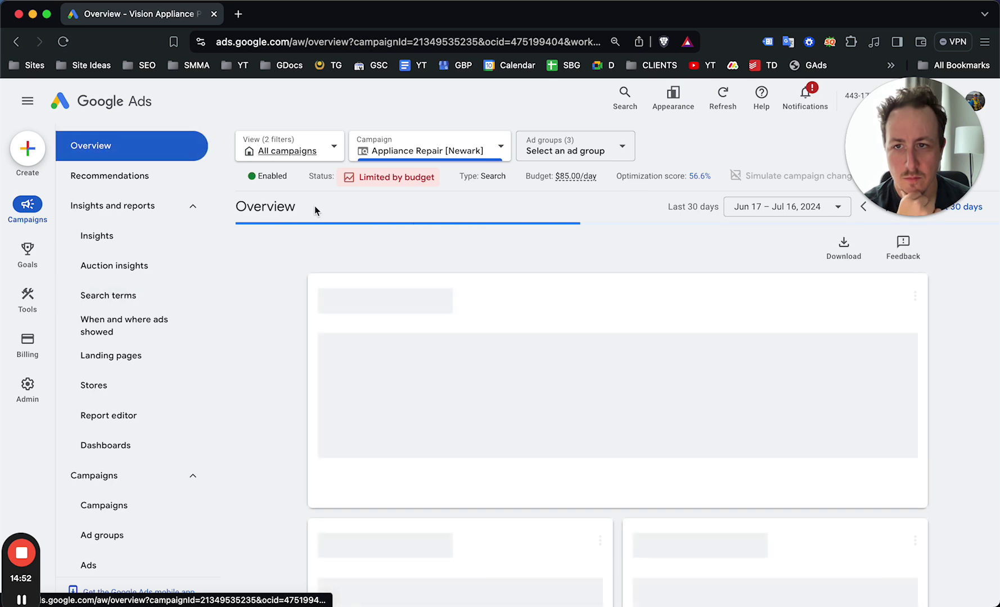
scroll(478, 275, down, 6)
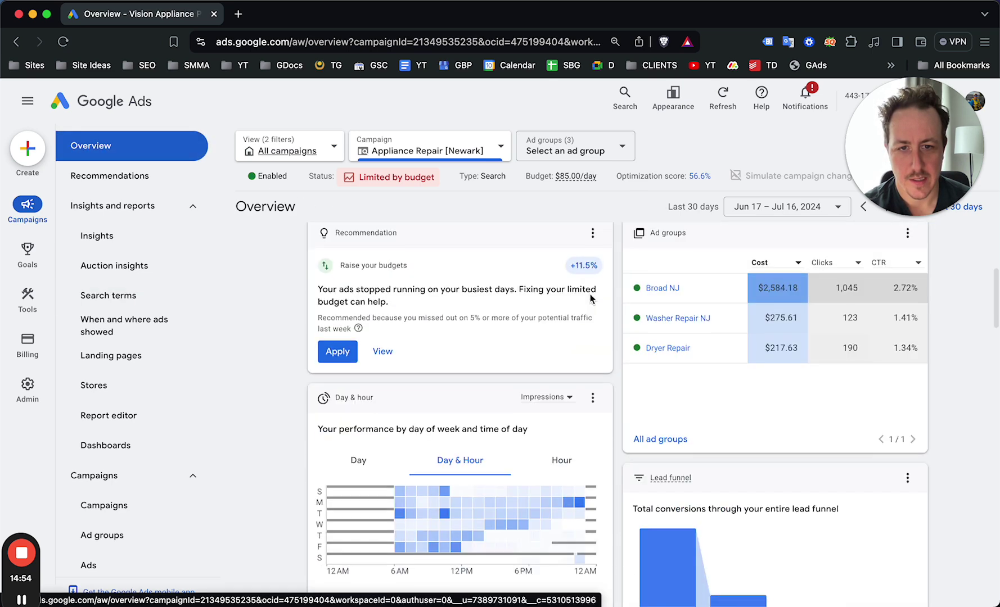
scroll(475, 274, up, 1)
scroll(480, 281, down, 8)
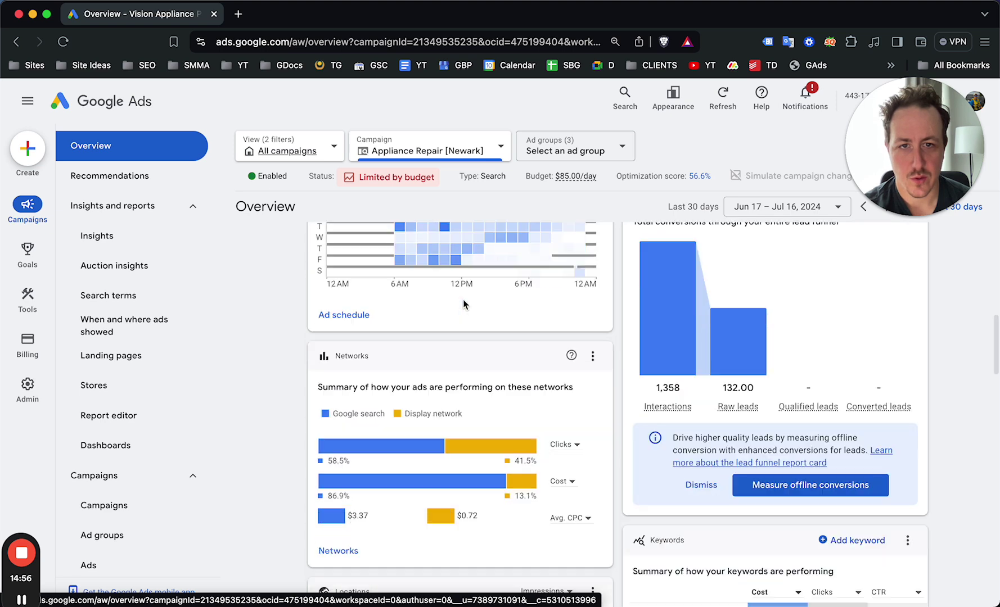
scroll(394, 253, up, 6)
Step: In the Appliance Repair [Newark] campaign settings, exclude the Google Display Network from the networks and save the change
click(193, 206)
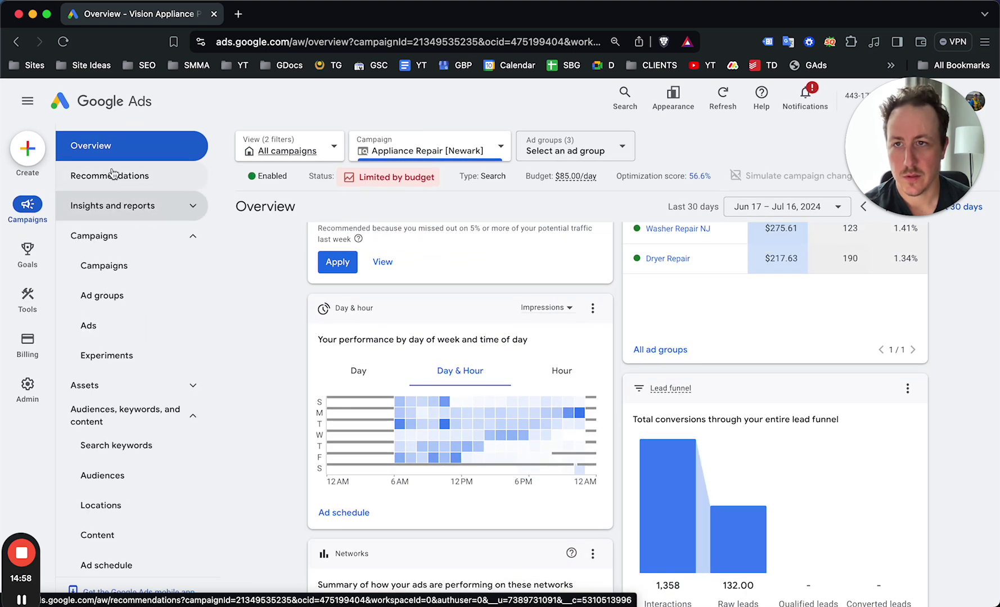
click(117, 272)
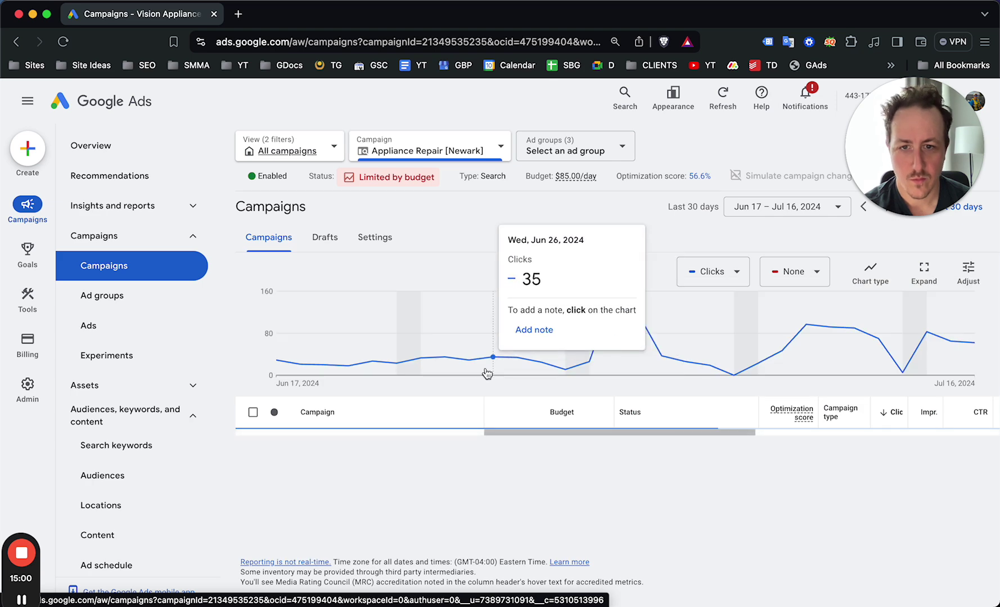
click(464, 445)
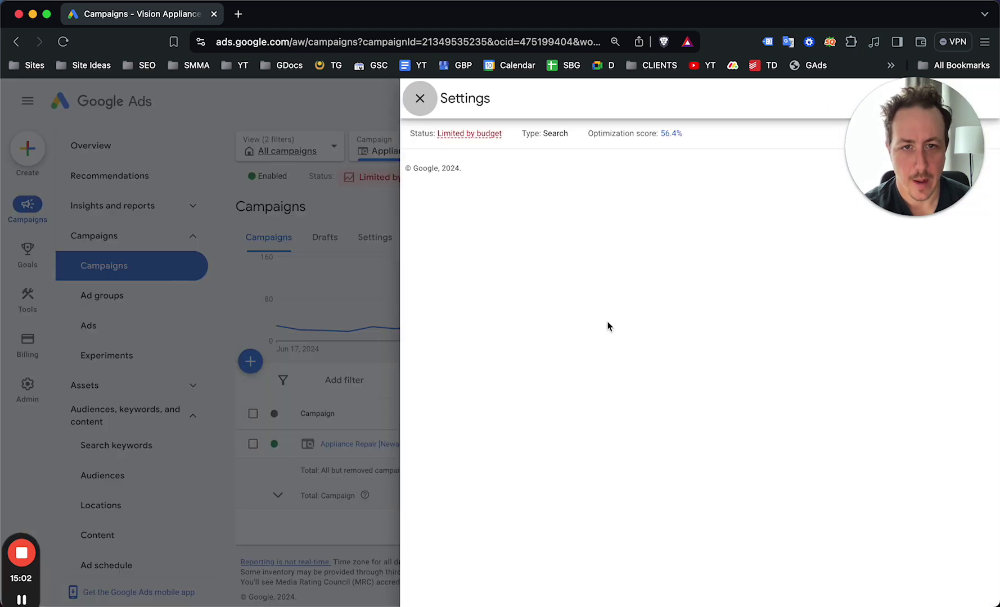
drag(884, 131, 285, 175)
click(781, 329)
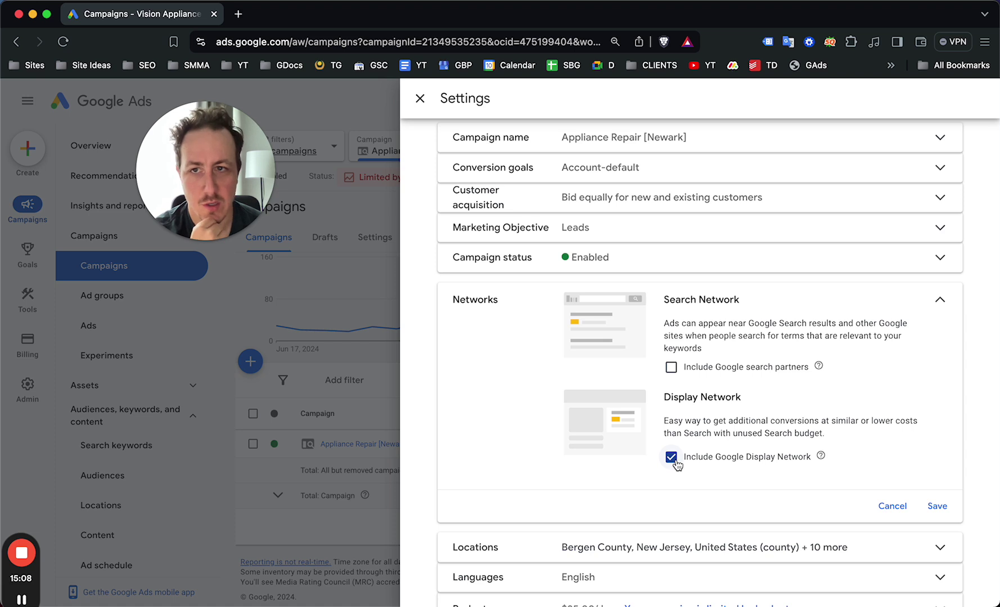
click(673, 459)
click(672, 459)
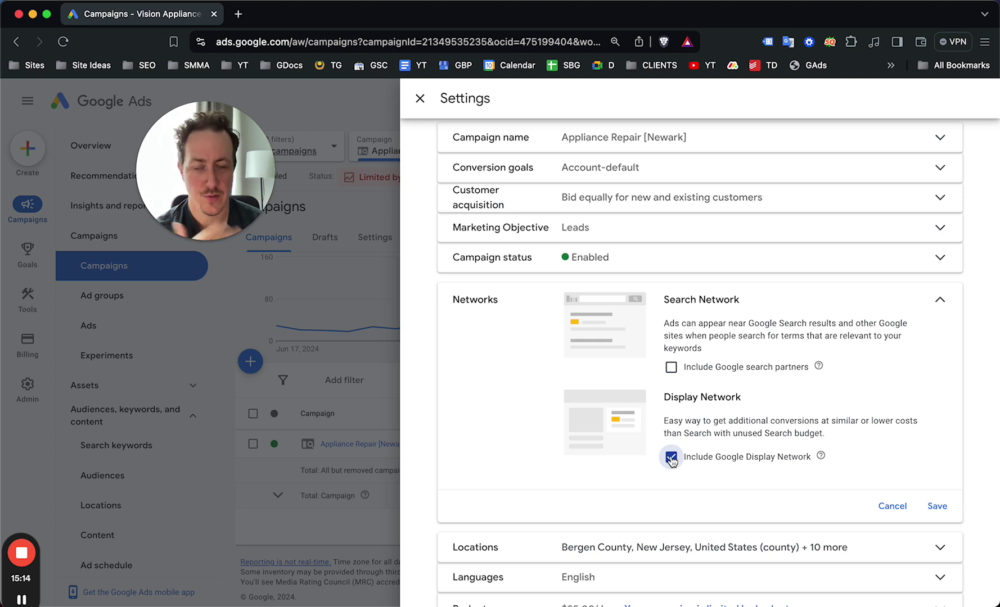
click(672, 458)
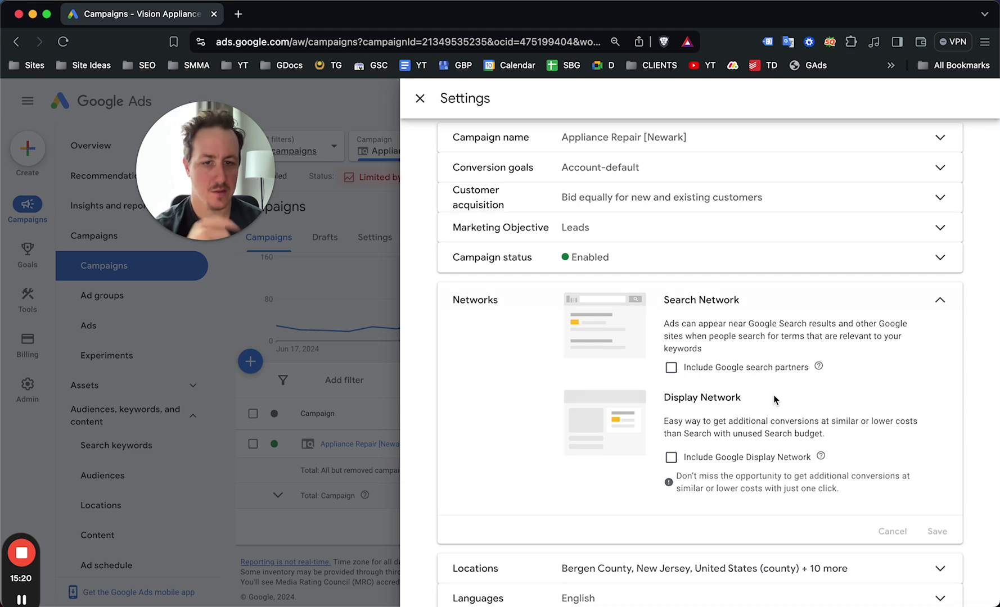
Step: Review the targeted counties and cities in the campaign's location settings
click(932, 338)
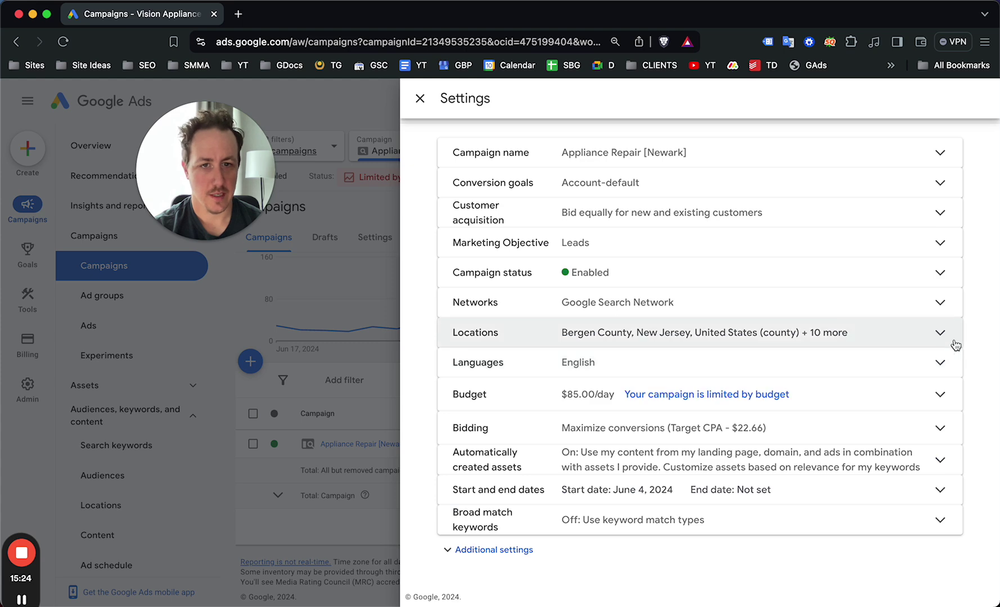
click(953, 340)
scroll(754, 437, down, 4)
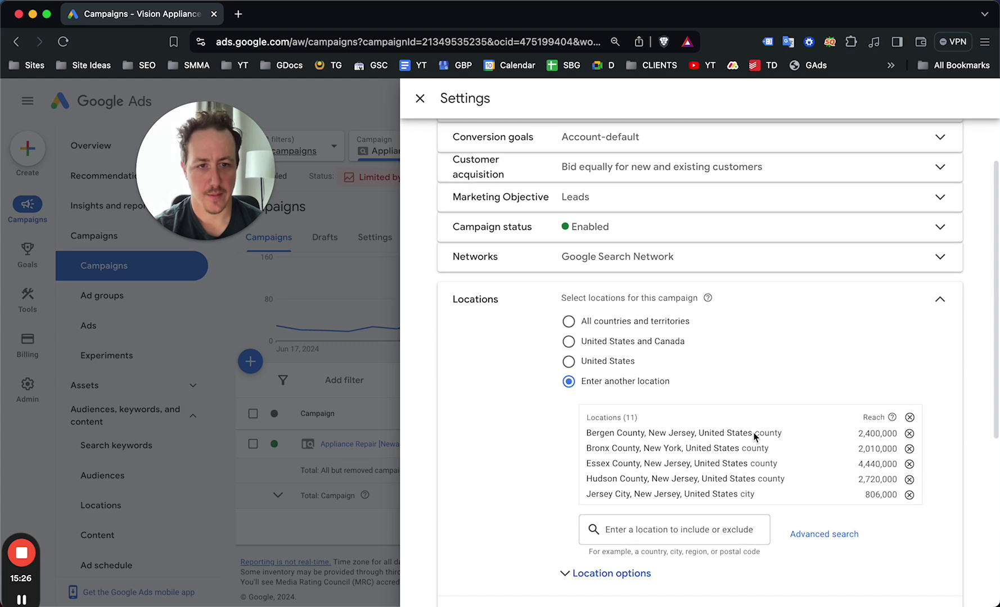
scroll(662, 407, down, 2)
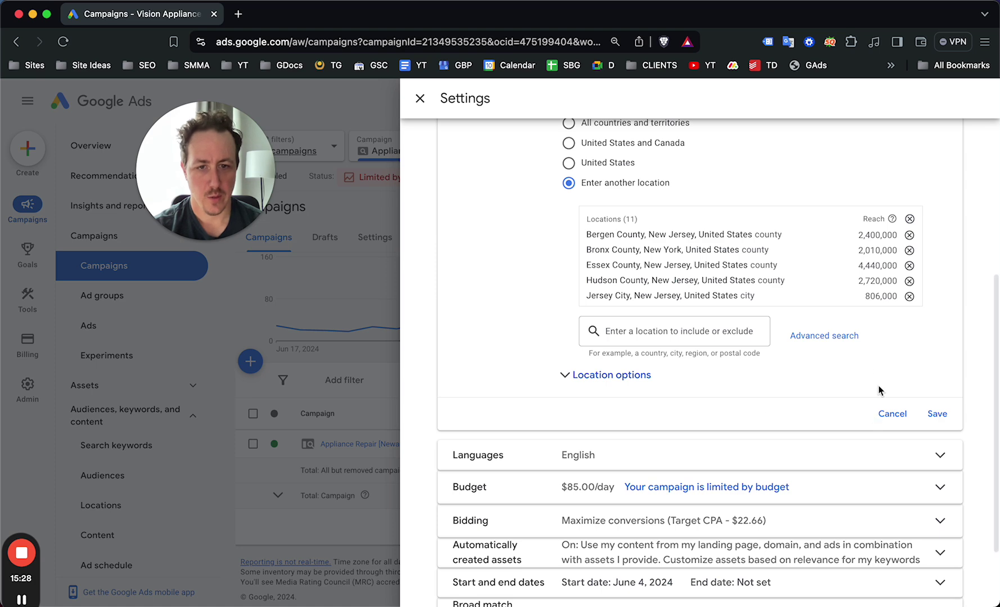
Step: Check the campaign's bidding strategy and target CPA, and close the campaign settings
scroll(879, 390, down, 3)
click(929, 426)
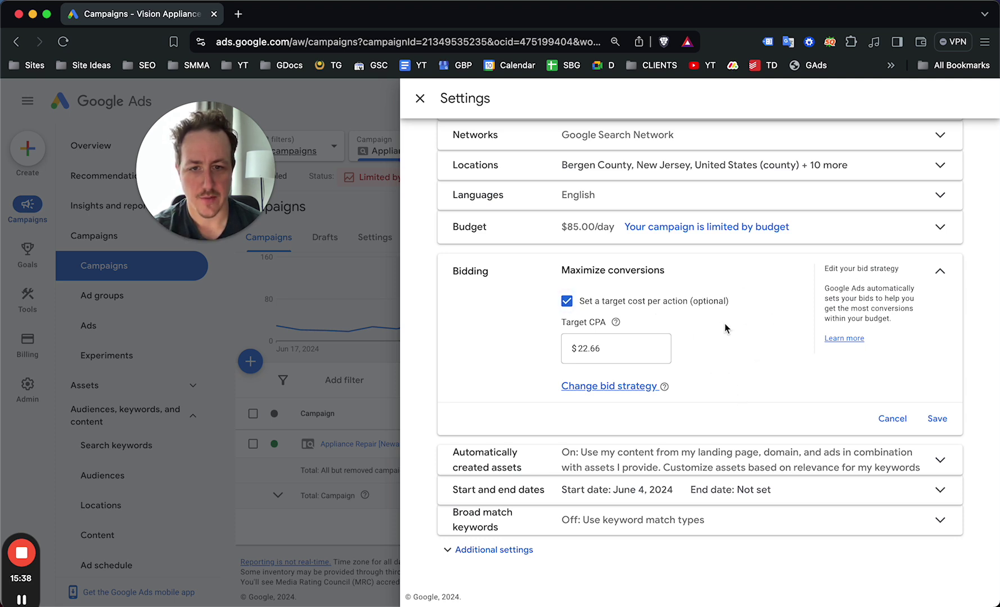
scroll(600, 315, up, 1)
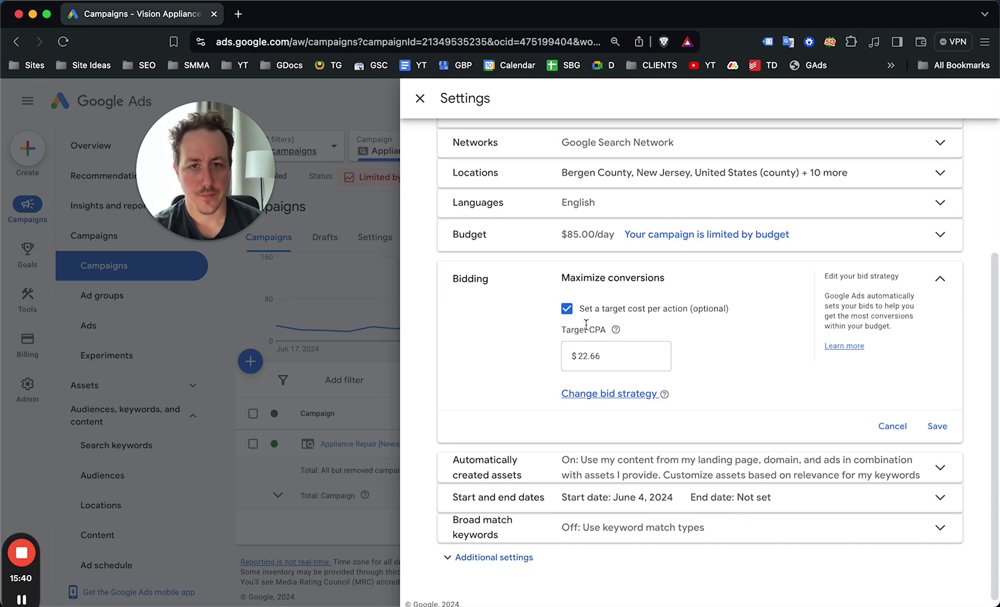
click(940, 282)
scroll(776, 254, up, 1)
click(415, 100)
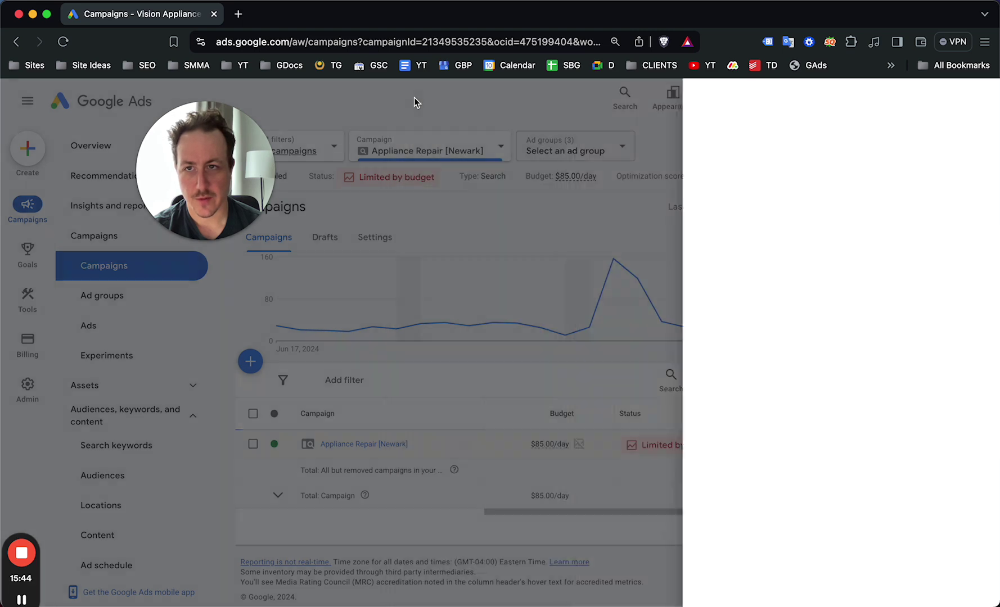
Step: Review the overview chart of clicks, impressions, conversions and conversion rate, including the figures for Jul 16, 2024
click(109, 152)
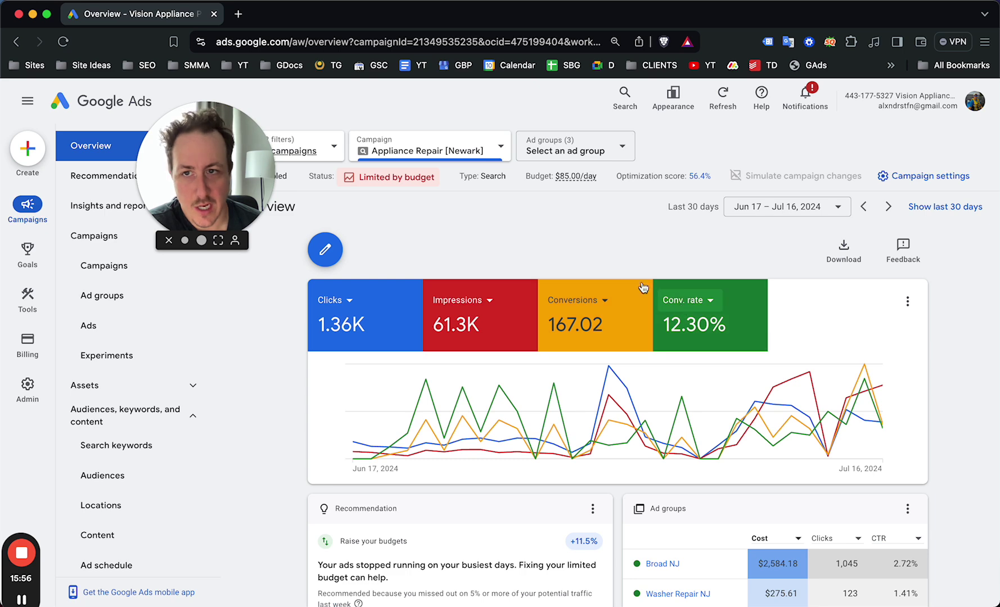
drag(195, 185, 387, 196)
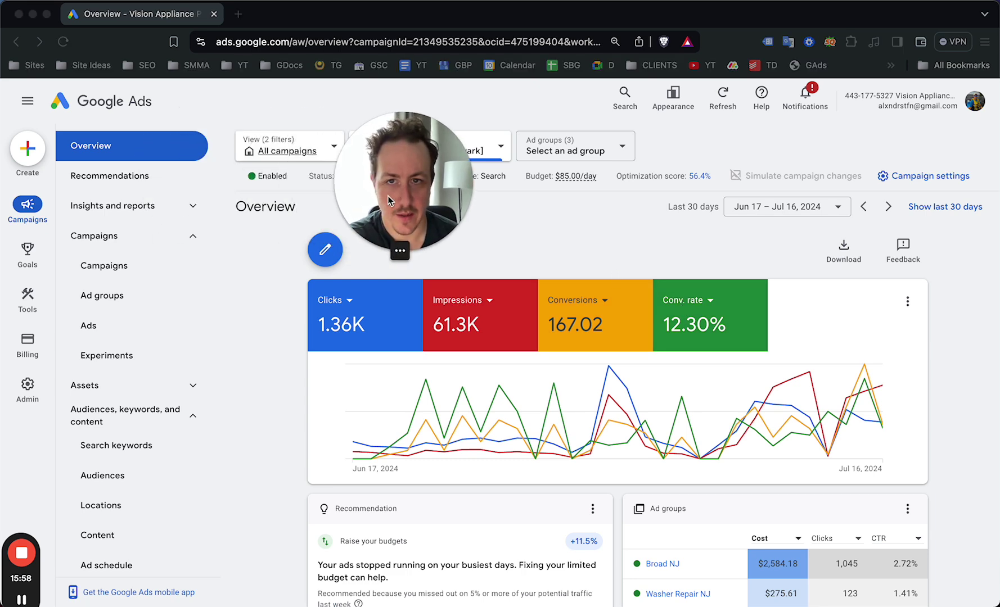
drag(418, 189, 308, 161)
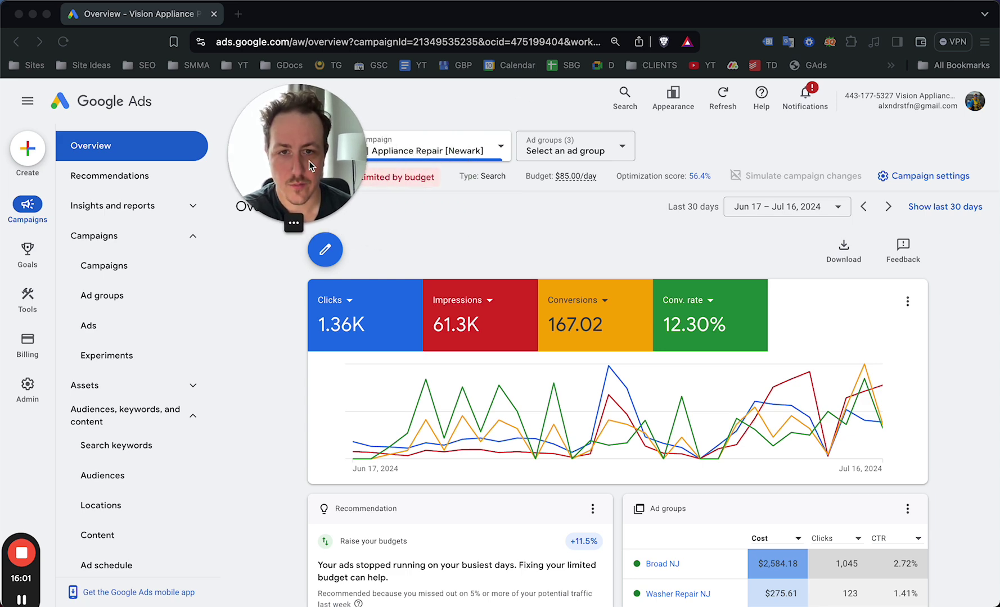
click(490, 236)
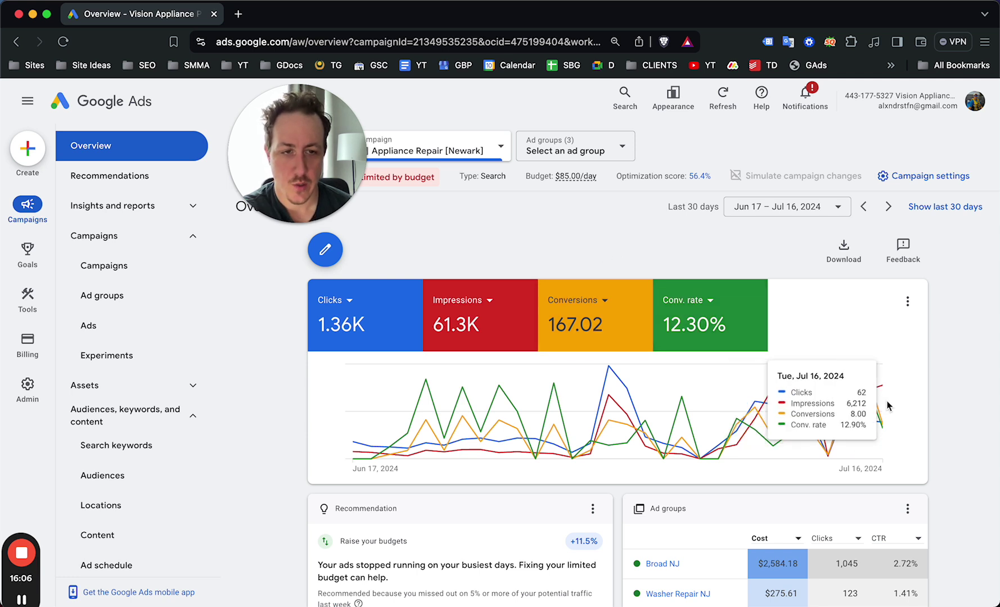
mouse_move(881, 410)
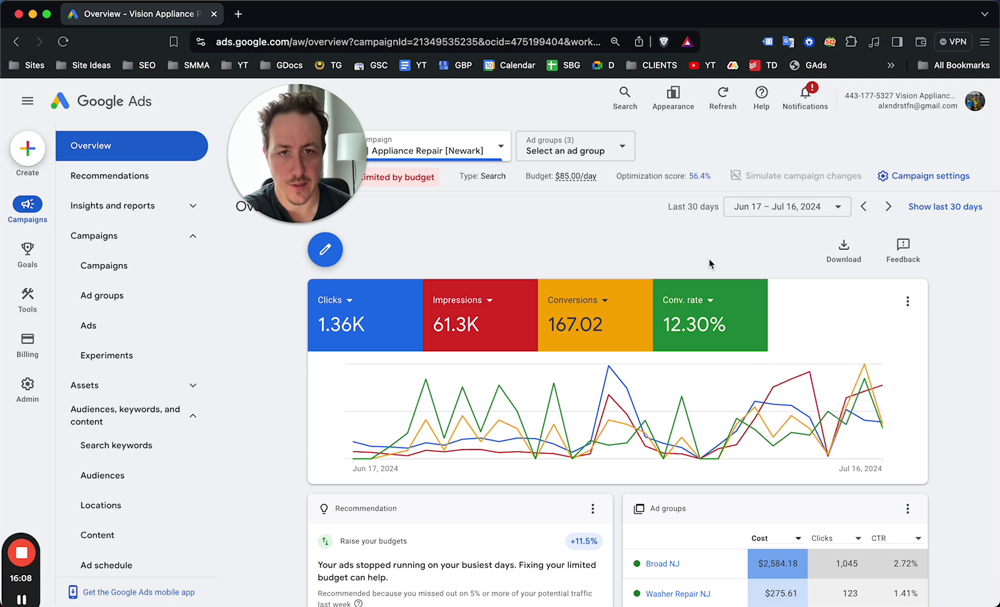
mouse_move(574, 184)
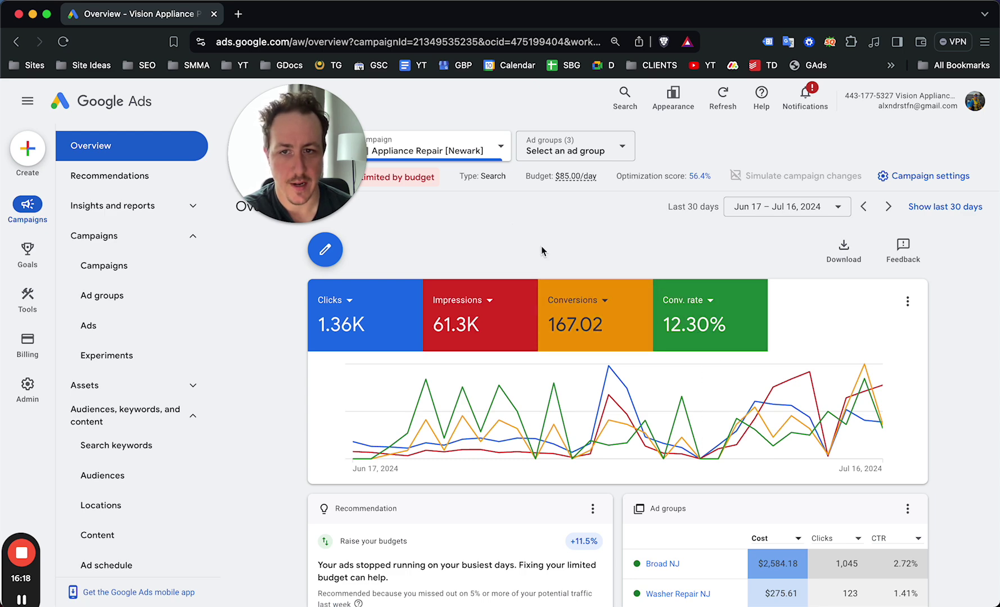
Step: Reopen the Appliance Repair [Newark] campaign settings, examine the list of targeted locations again, and close the settings
mouse_move(56, 306)
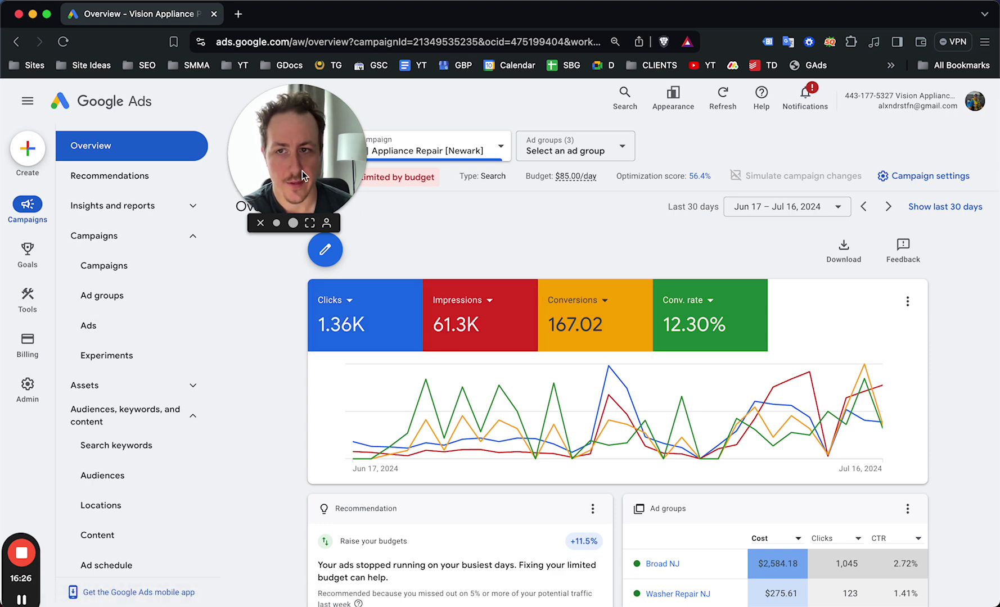
click(116, 265)
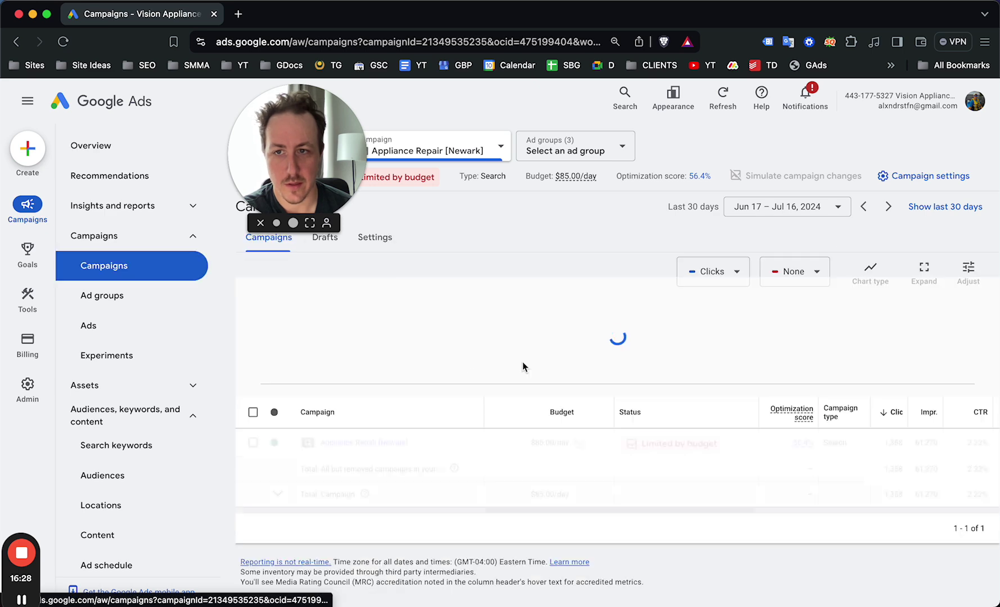
click(465, 479)
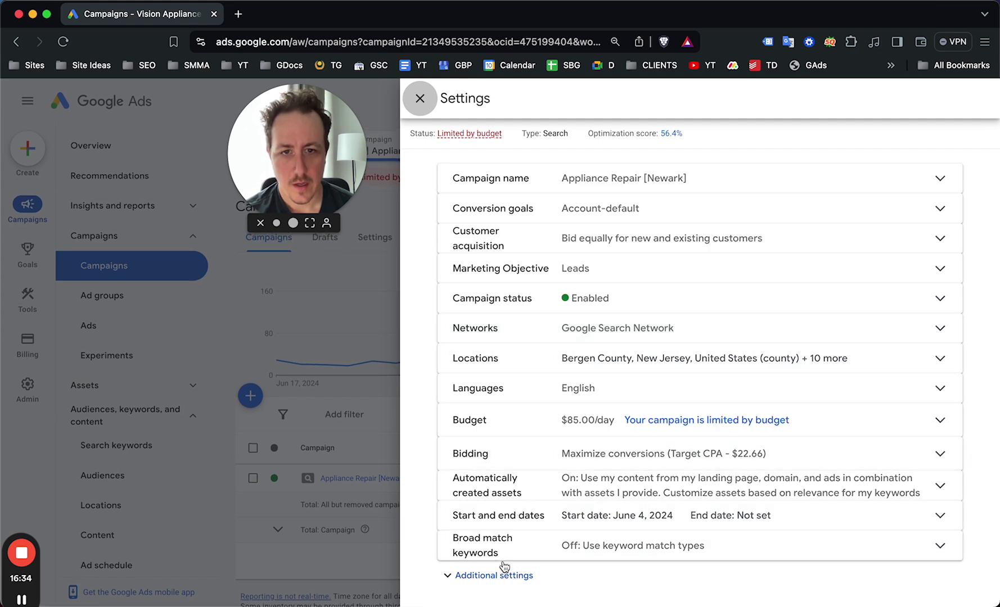
click(936, 365)
scroll(781, 336, down, 4)
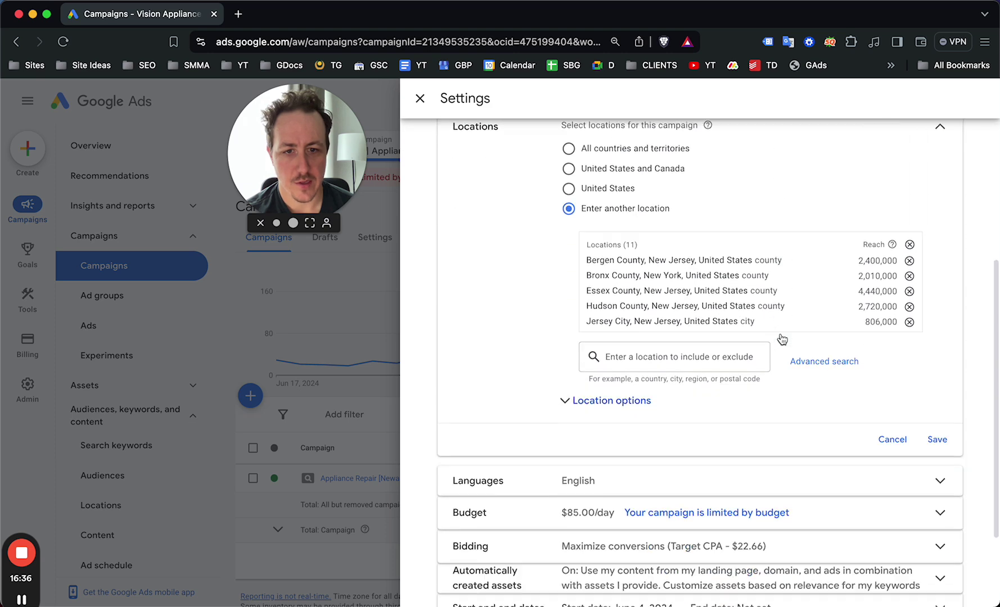
click(597, 346)
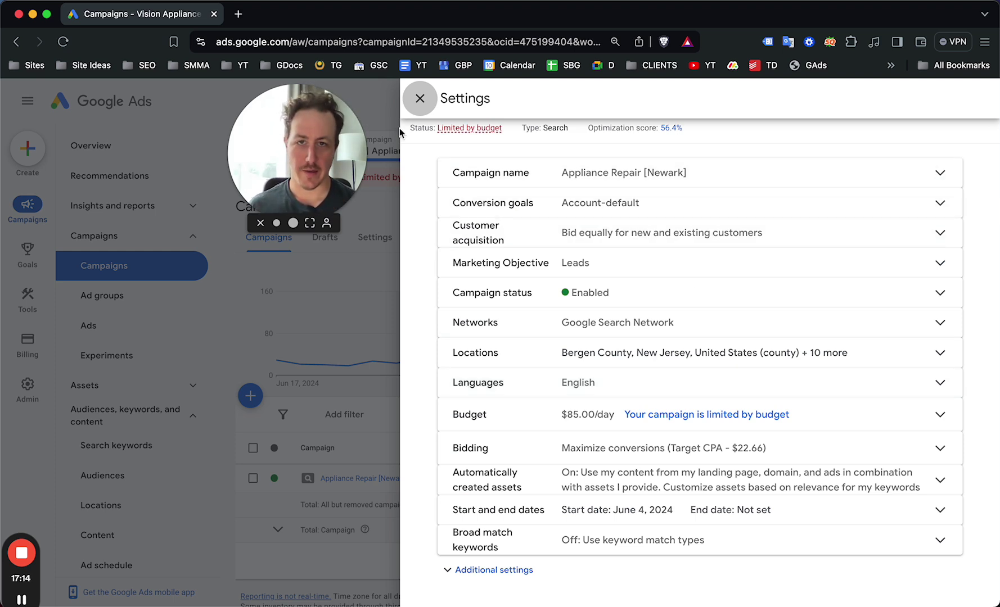
click(419, 100)
drag(298, 116, 909, 482)
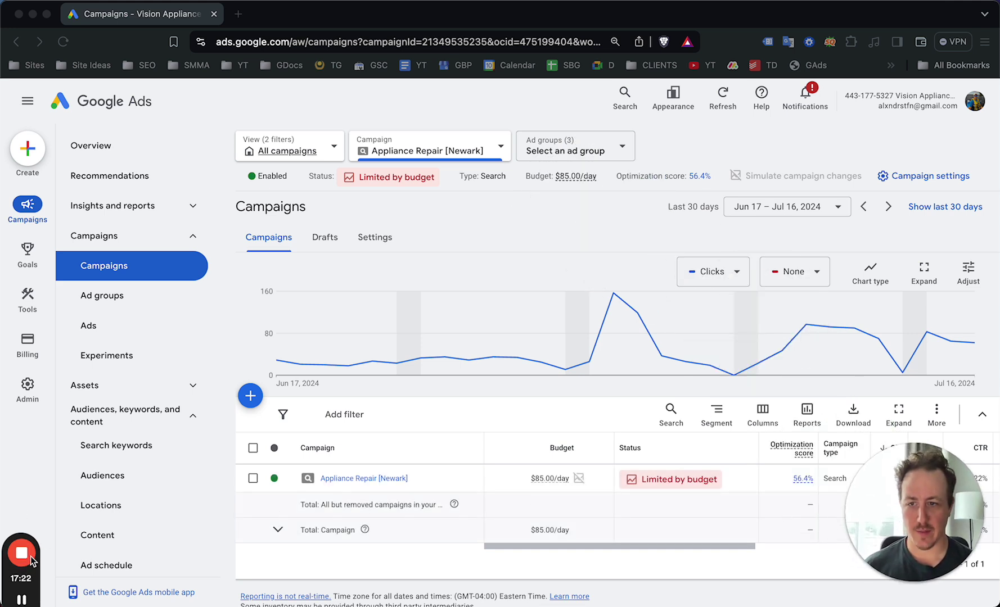